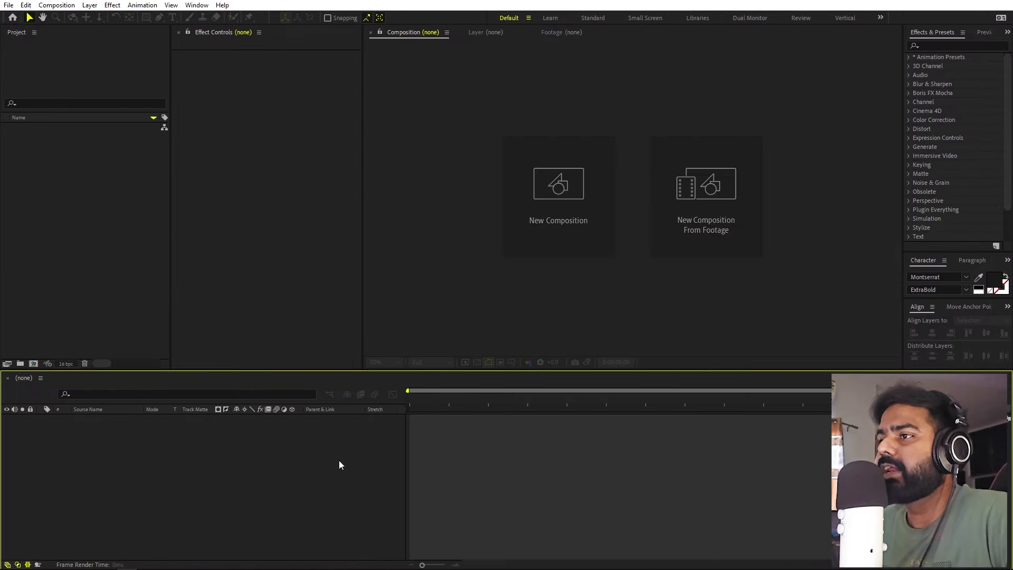
Step: Create a new composition named 'Main' at 1920x1080, 30 fps, 15 seconds long
click(56, 4)
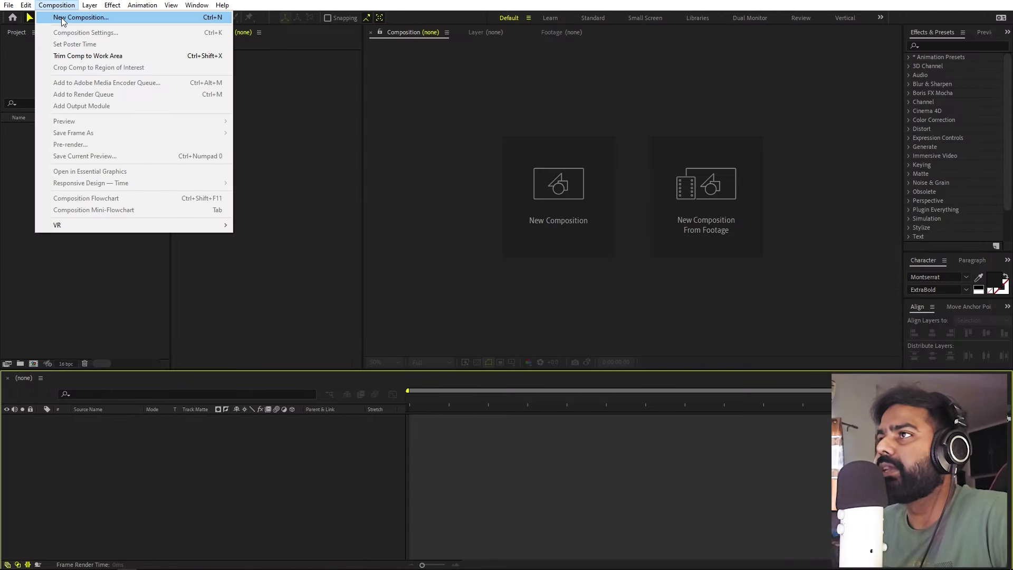
click(74, 18)
text(Main)
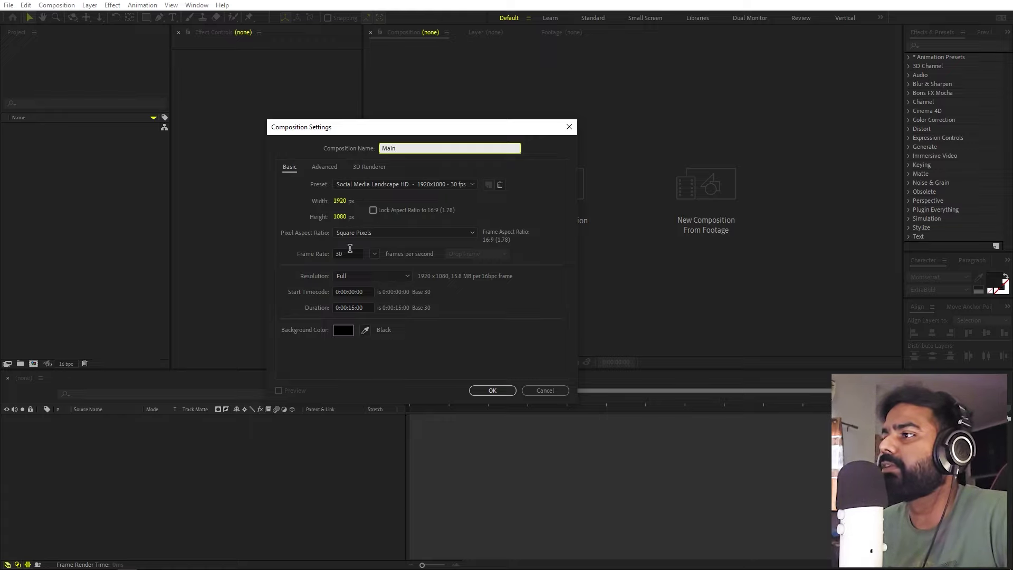
click(504, 391)
Step: Add a 1920x1080 solid layer 'White Solid 1' coloured near-white E9E9E9
right_click(125, 501)
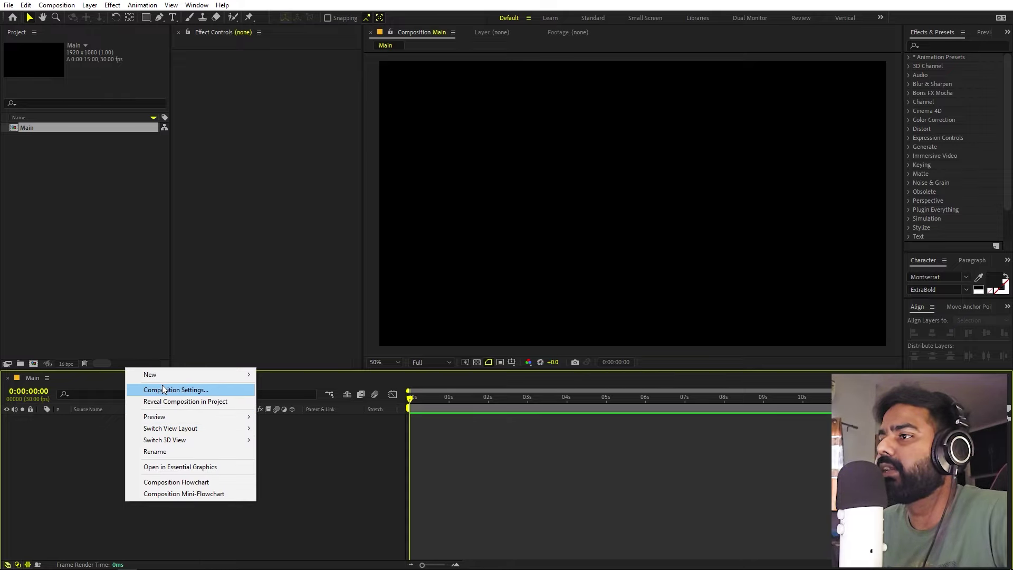
mouse_move(166, 378)
click(300, 403)
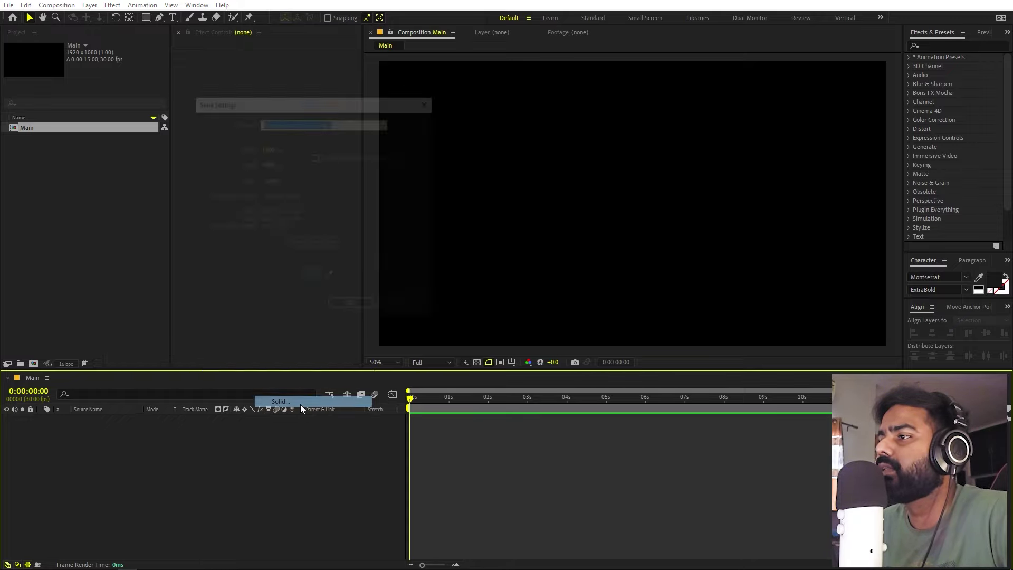
click(308, 278)
drag(53, 228, 23, 216)
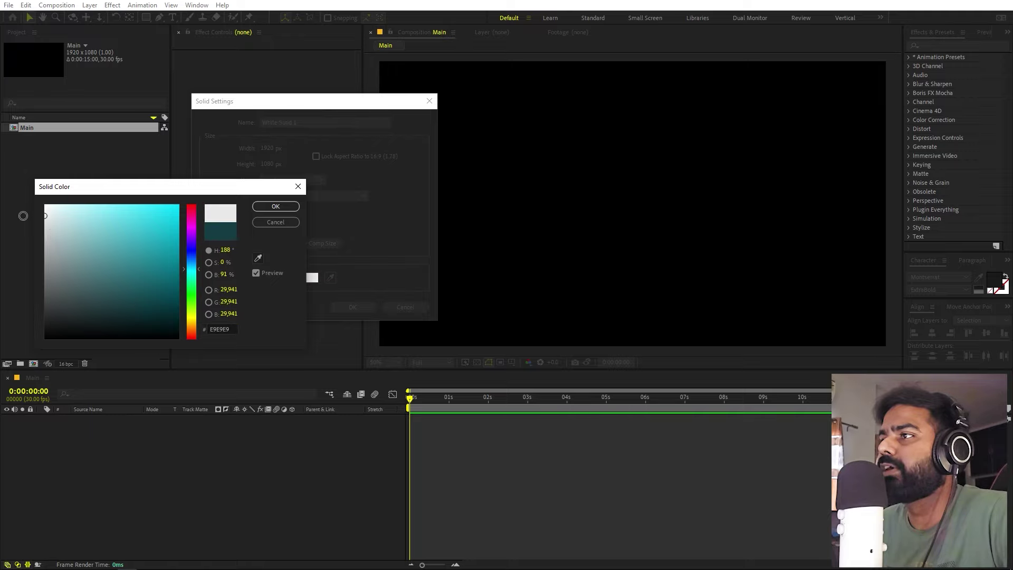
click(275, 206)
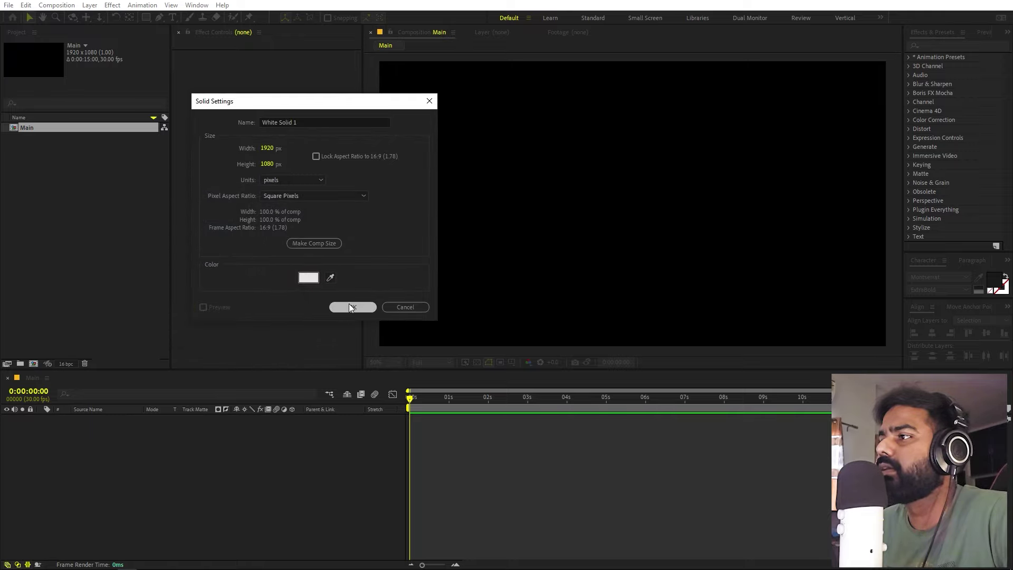
click(350, 306)
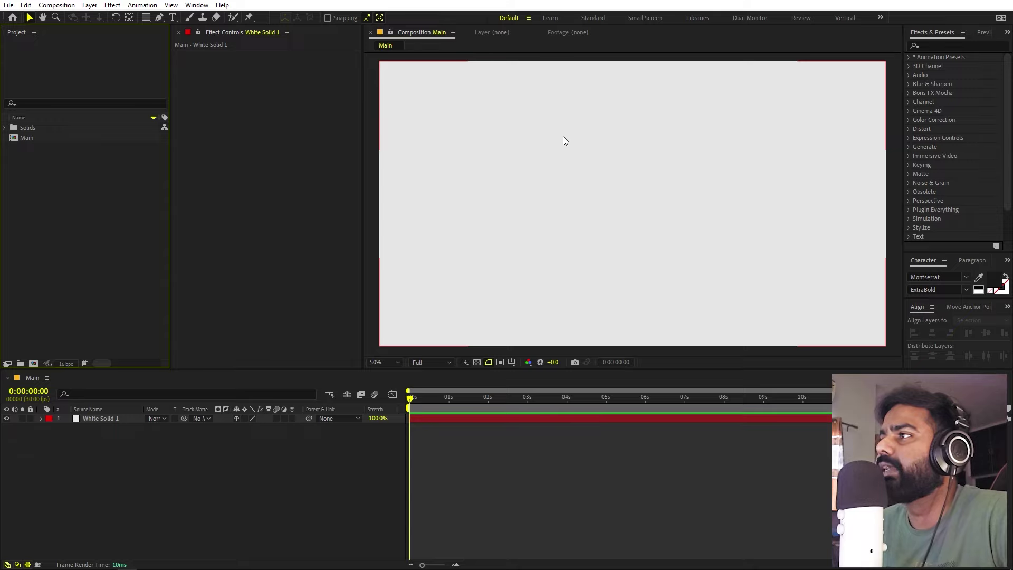
Step: Draw a large square with the Rectangle tool and centre it horizontally and vertically
click(146, 17)
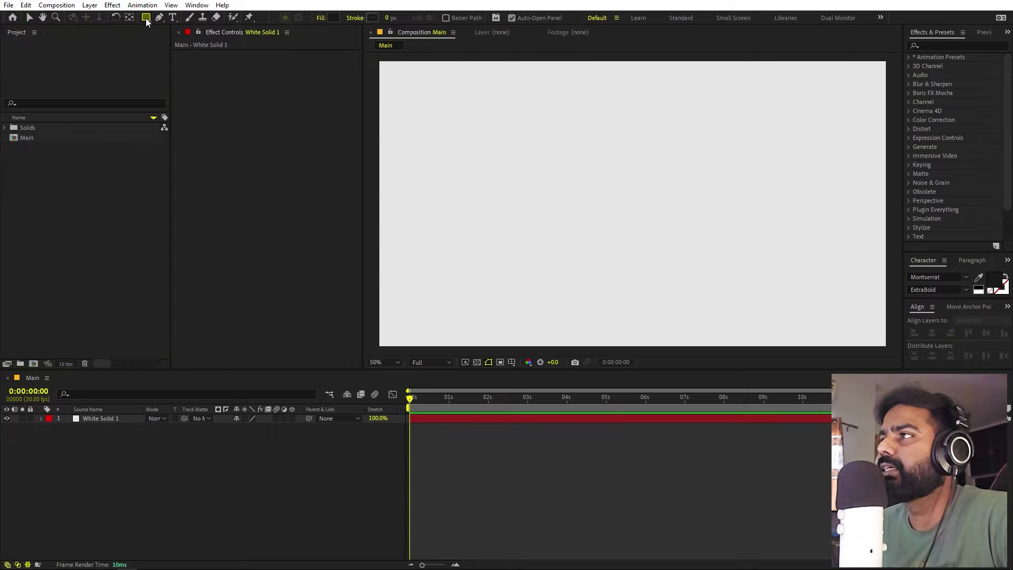
drag(510, 99, 722, 311)
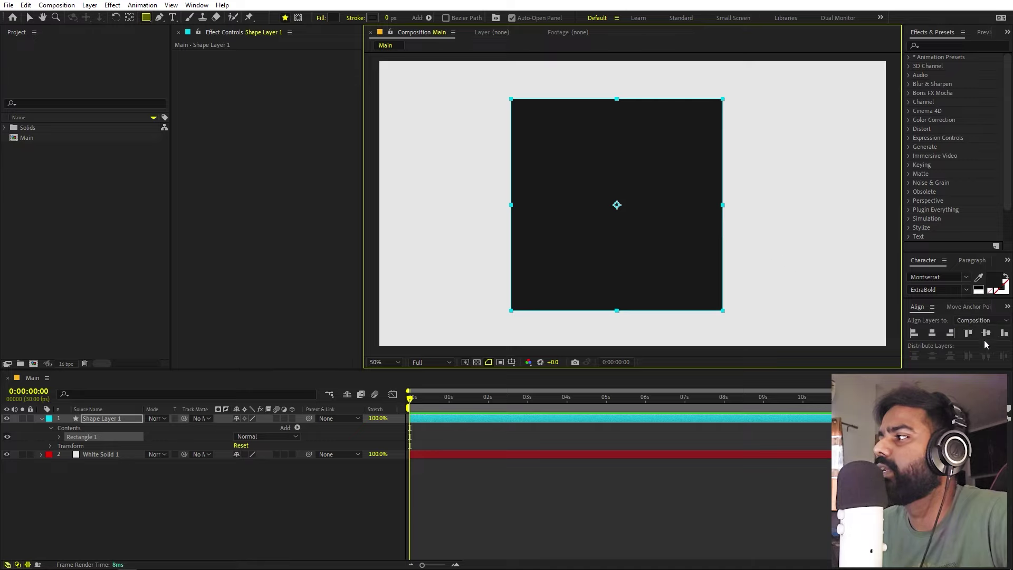
click(942, 333)
click(981, 333)
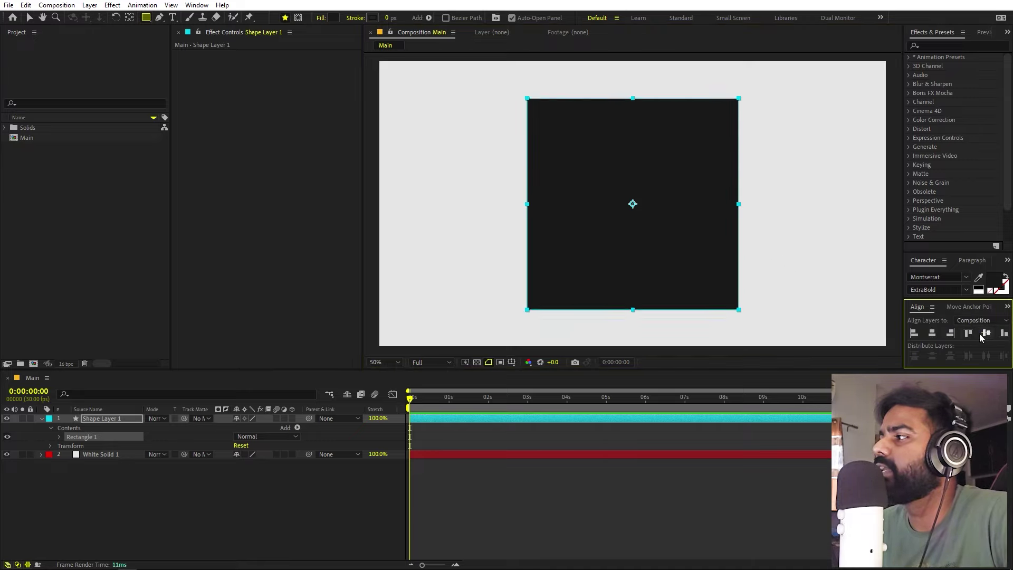
Step: Set the square's fill to None and its stroke width to 4 px
click(197, 5)
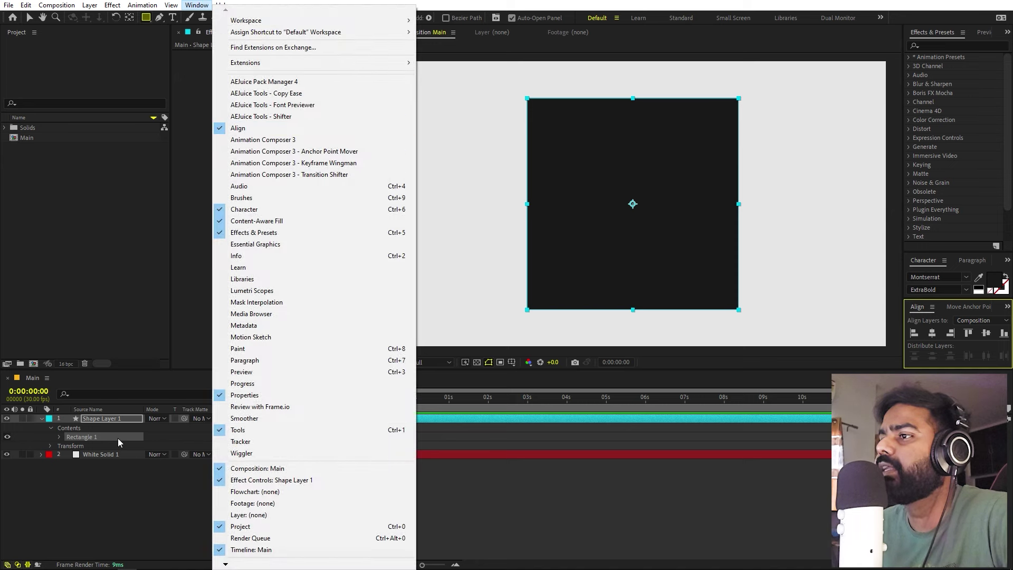
click(119, 420)
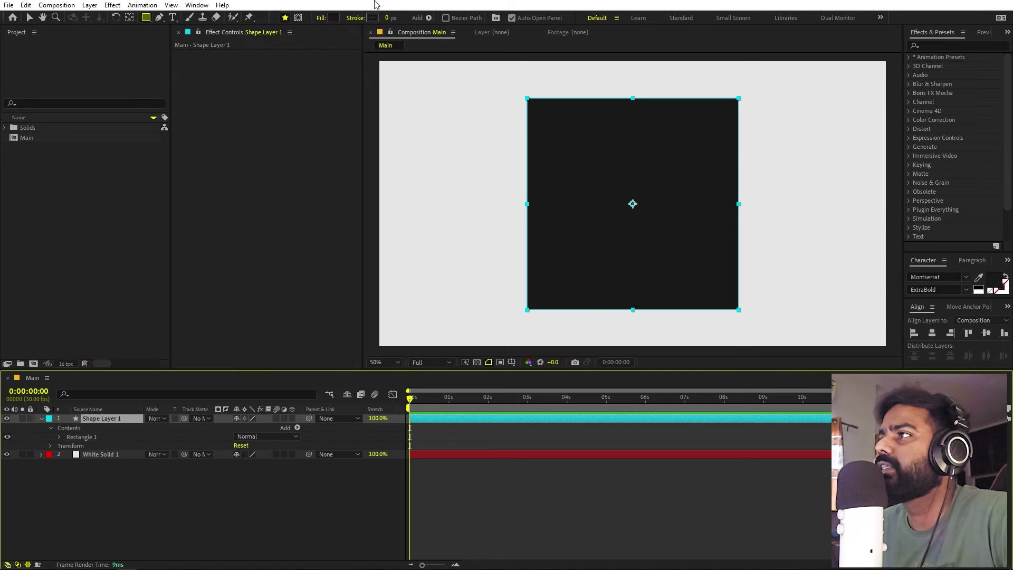
click(320, 18)
click(85, 131)
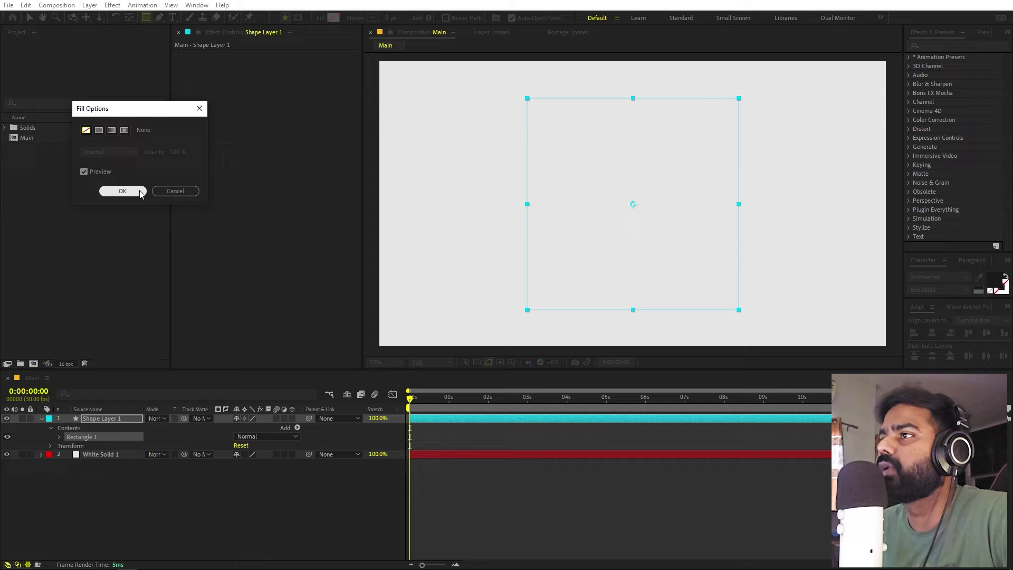
click(127, 190)
click(391, 18)
text(4)
key(Return)
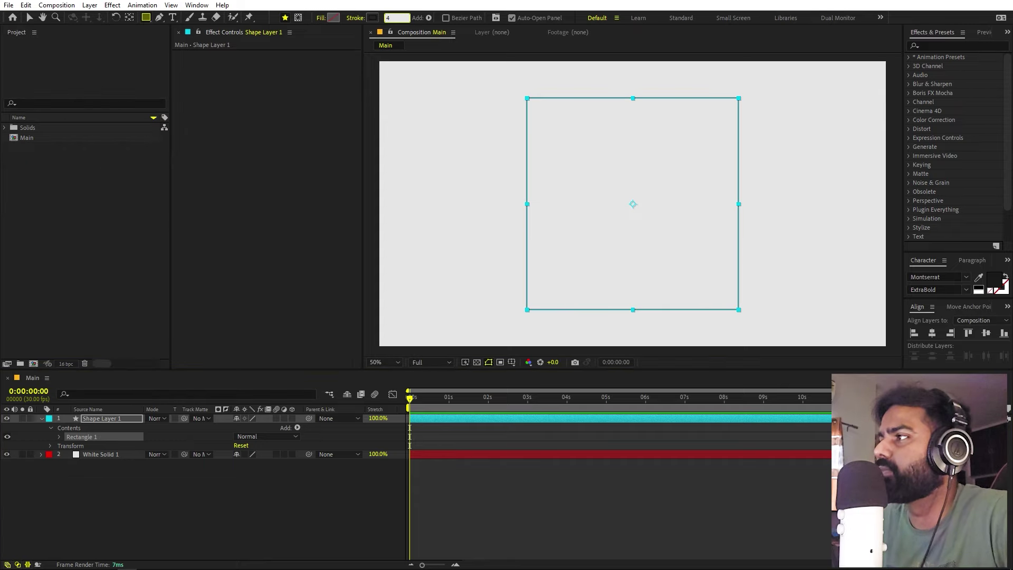
click(87, 385)
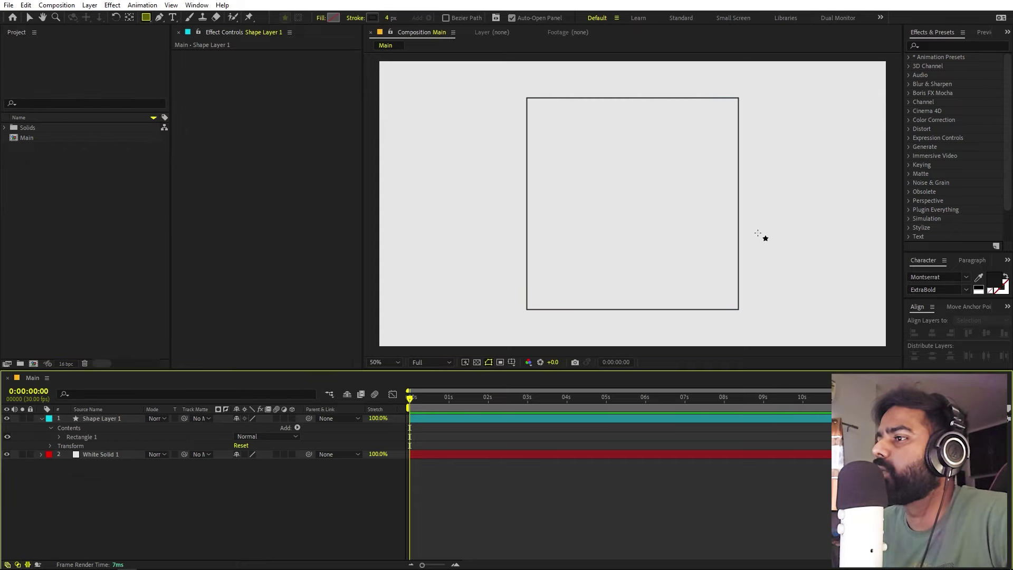
Step: Add Trim Paths to the square and keyframe End at 0% at 0 s
click(297, 428)
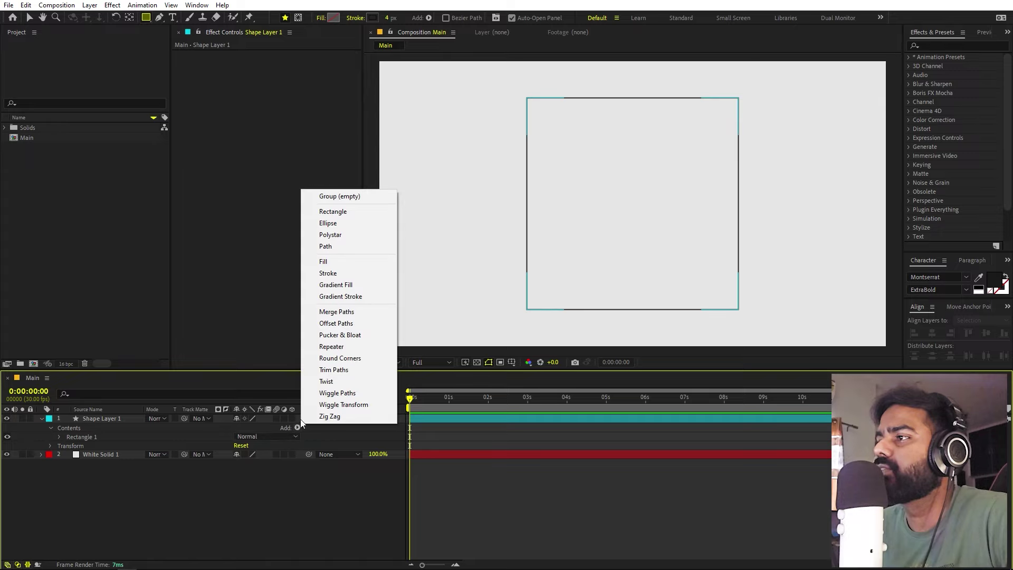
click(328, 372)
click(19, 448)
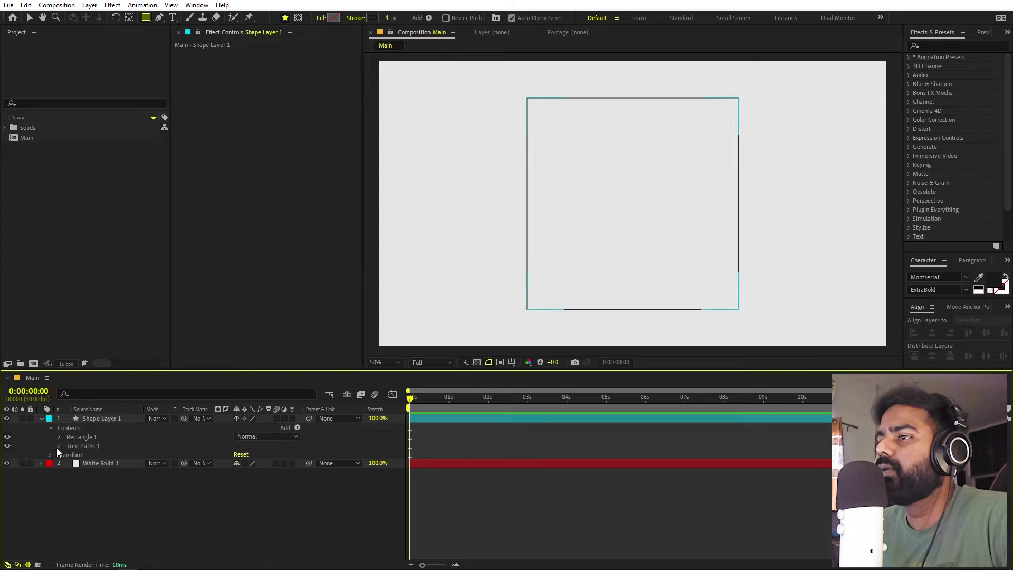
click(59, 446)
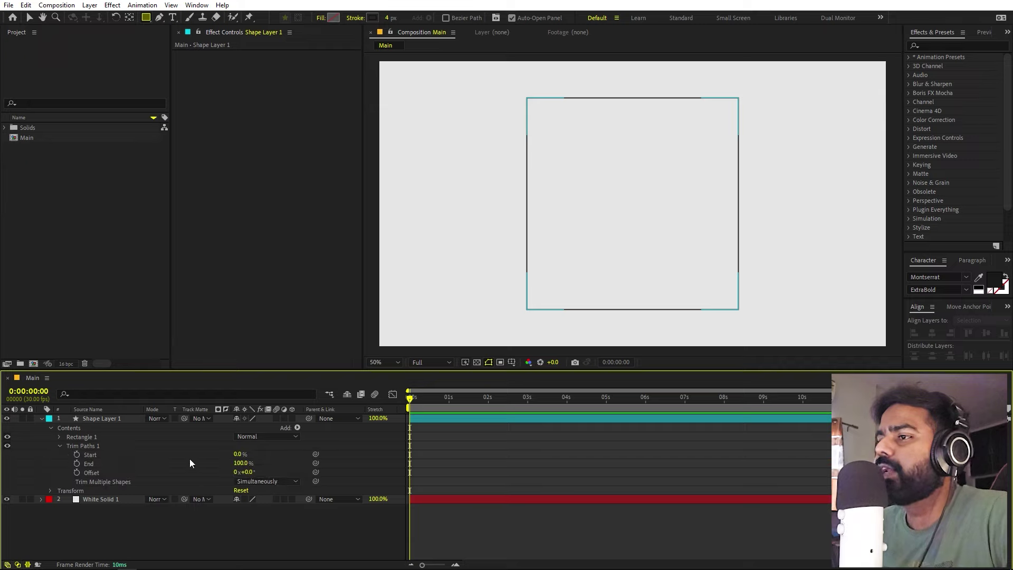
drag(237, 463, 140, 470)
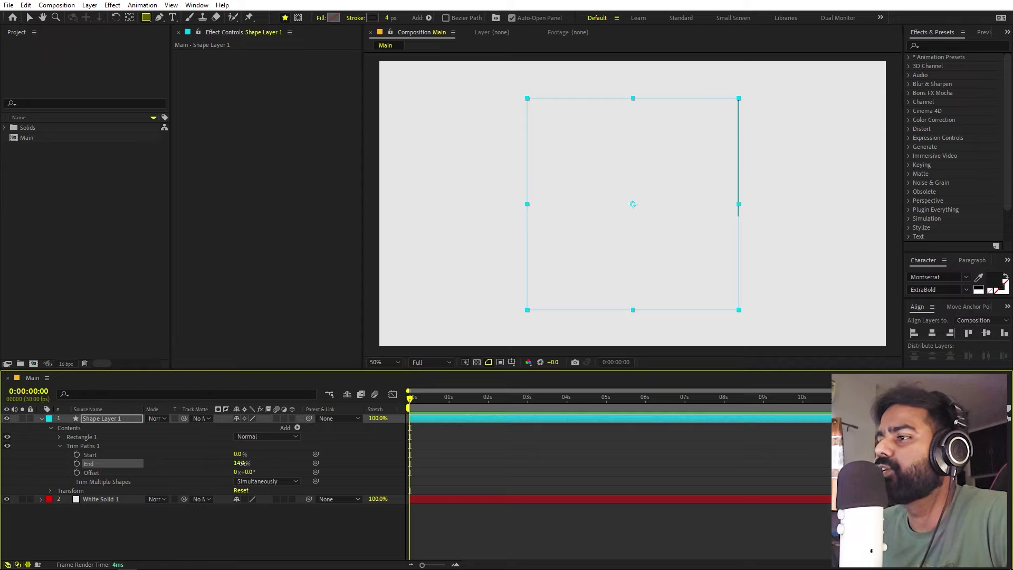
drag(240, 463, 91, 461)
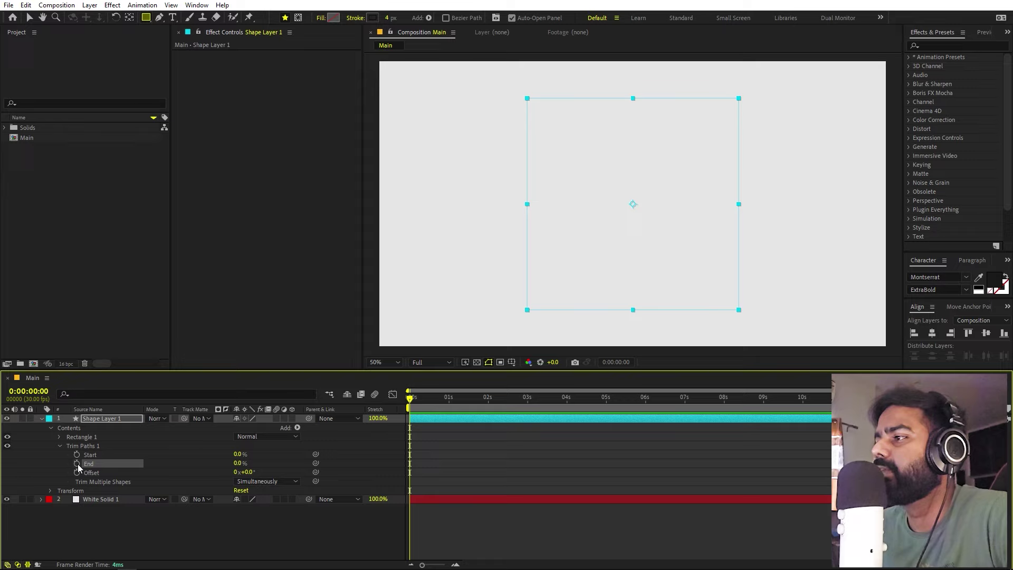
click(77, 463)
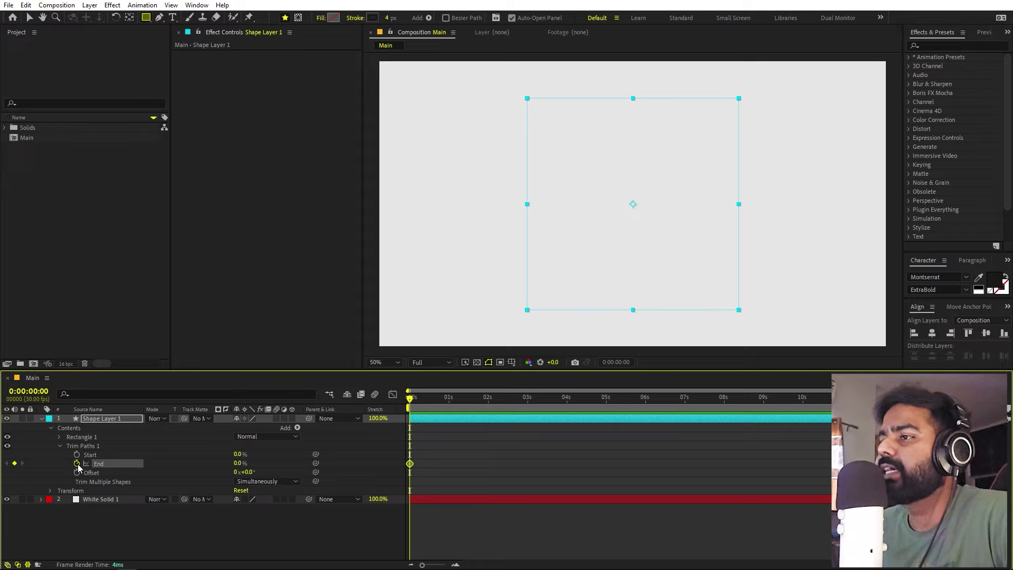
Step: At 2 s, set Trim Paths End to 25% and return to the Selection tool
drag(434, 400, 489, 413)
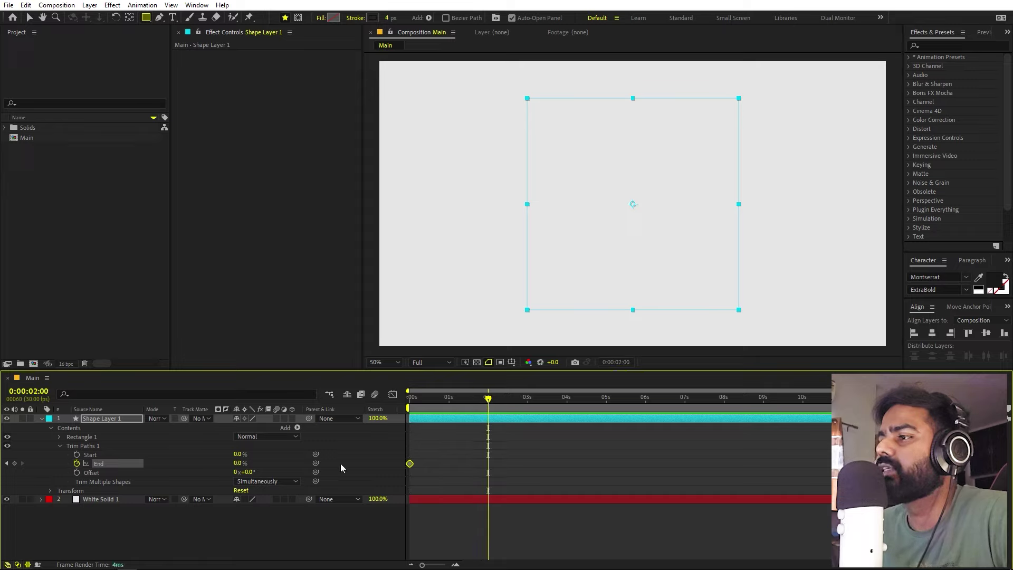
click(237, 463)
key(Return)
click(713, 487)
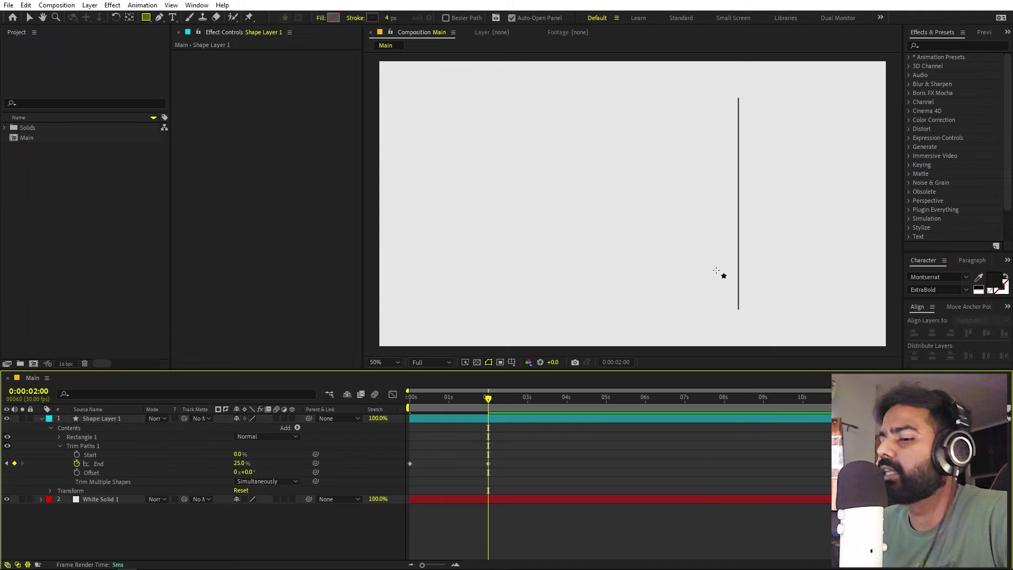
key(v)
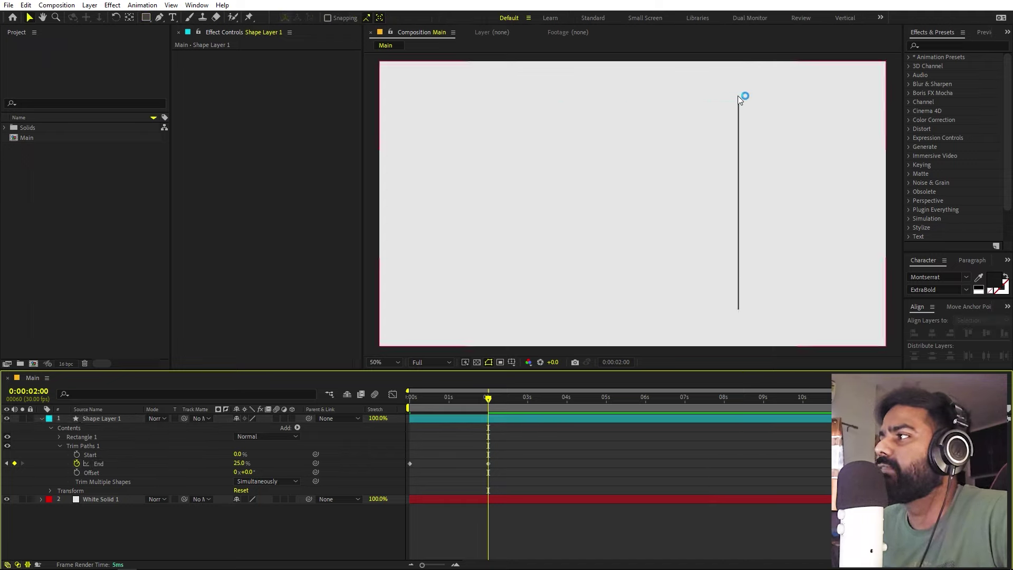
Step: Draw a small ellipse with no stroke
click(149, 20)
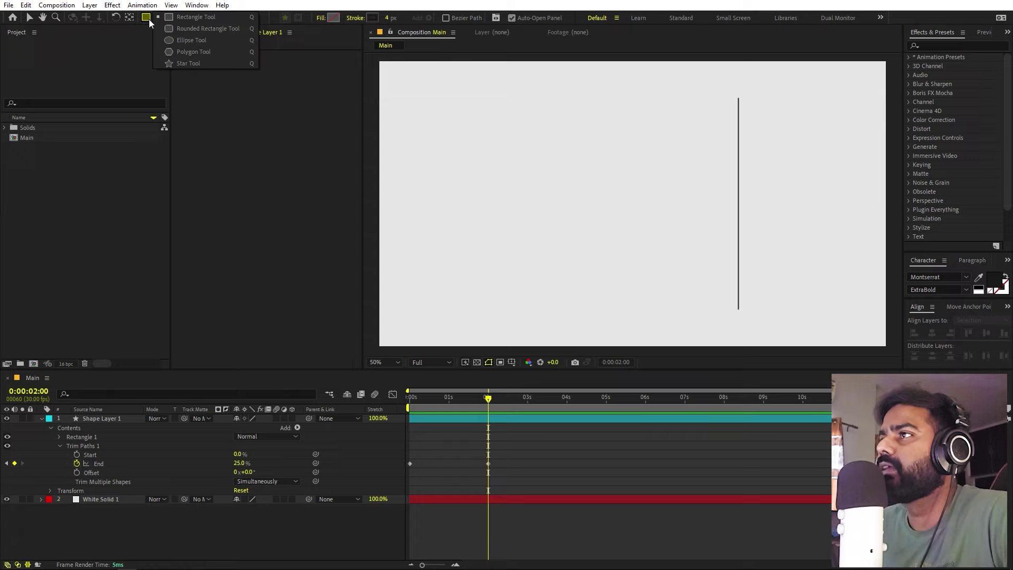
click(174, 40)
drag(612, 138, 618, 144)
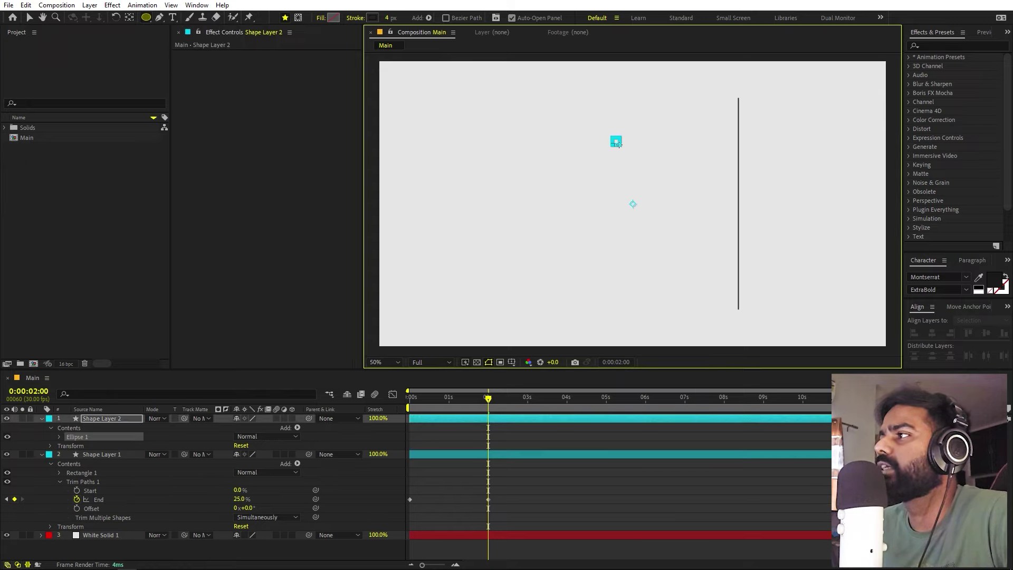
click(356, 18)
click(85, 129)
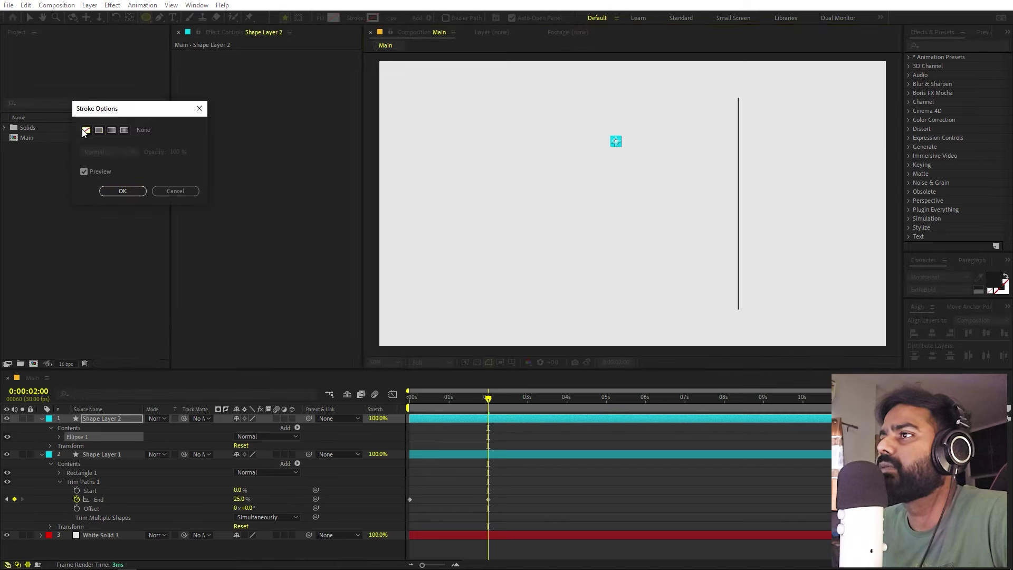
click(123, 191)
Step: Fill the ellipse with black sampled from the vertical line using the eyedropper
click(335, 17)
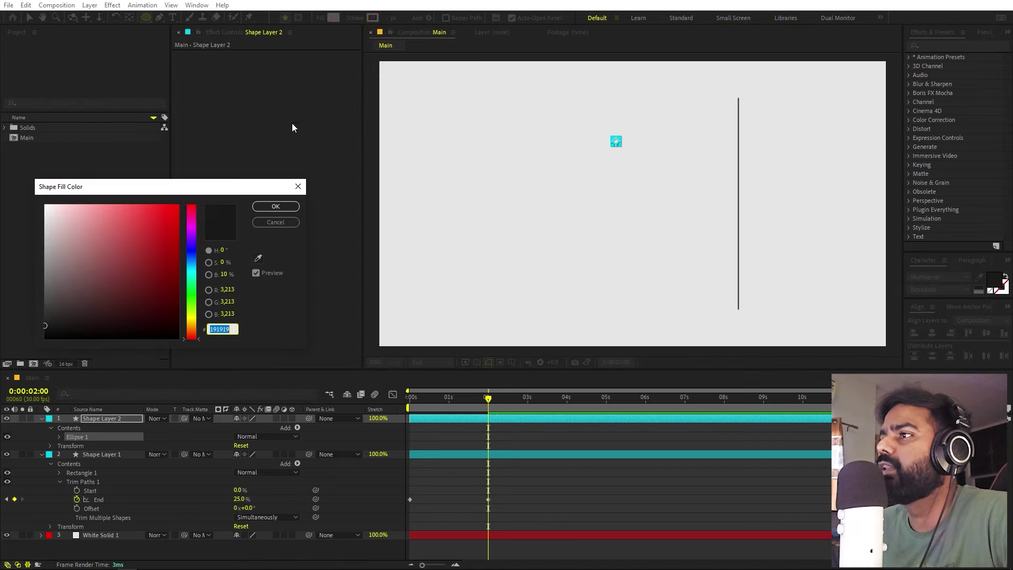
click(258, 257)
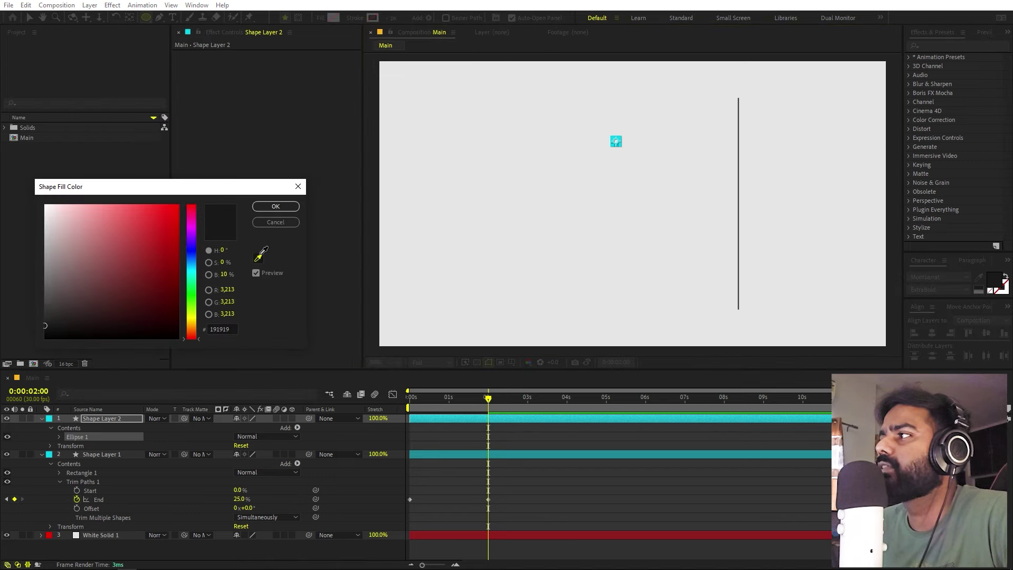
click(738, 104)
key(Return)
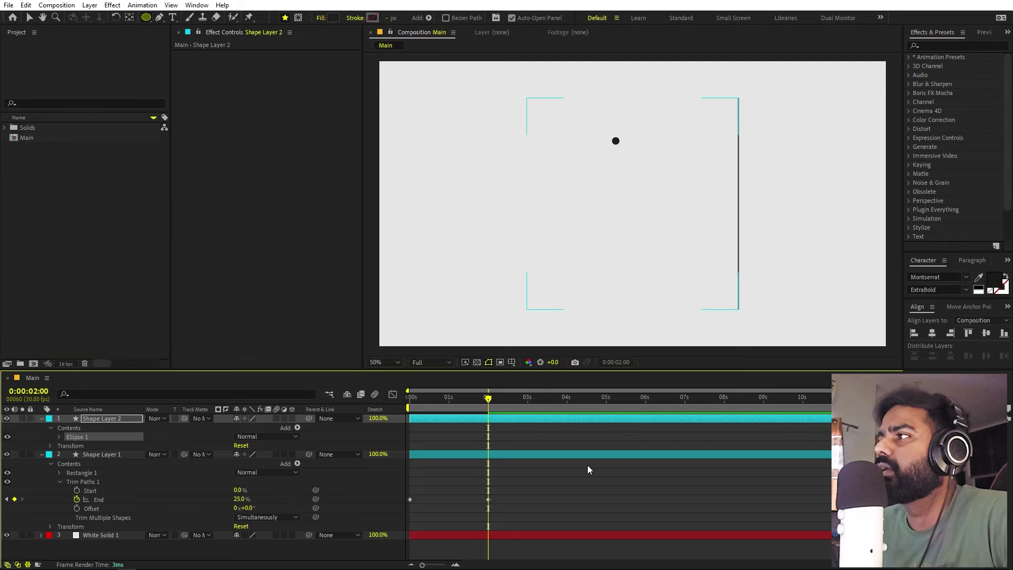
click(587, 464)
key(v)
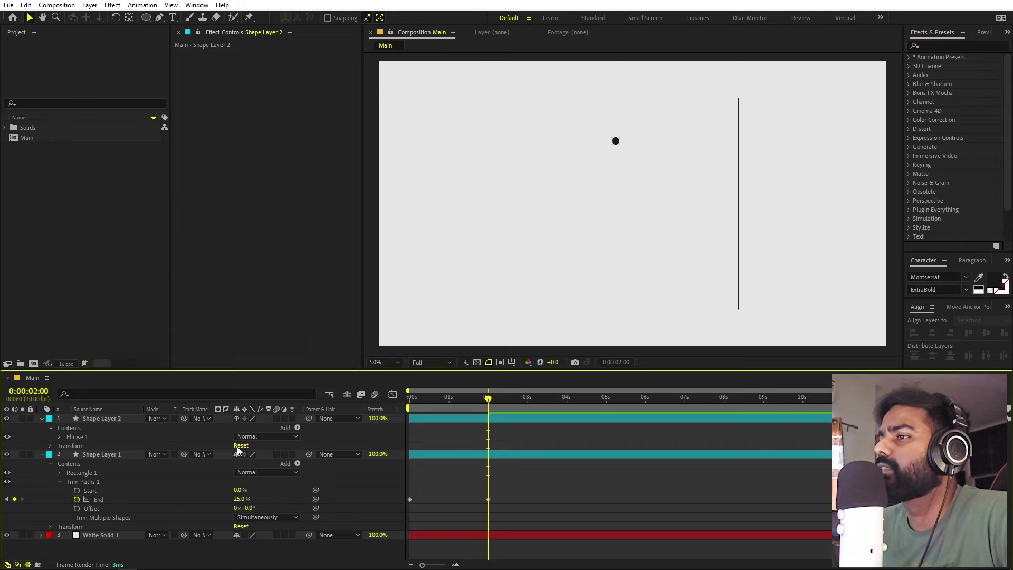
click(109, 420)
Step: Move the black ellipse to the top of the vertical line
drag(615, 142, 739, 113)
scroll(751, 106, up, 8)
key(space)
drag(528, 147, 563, 273)
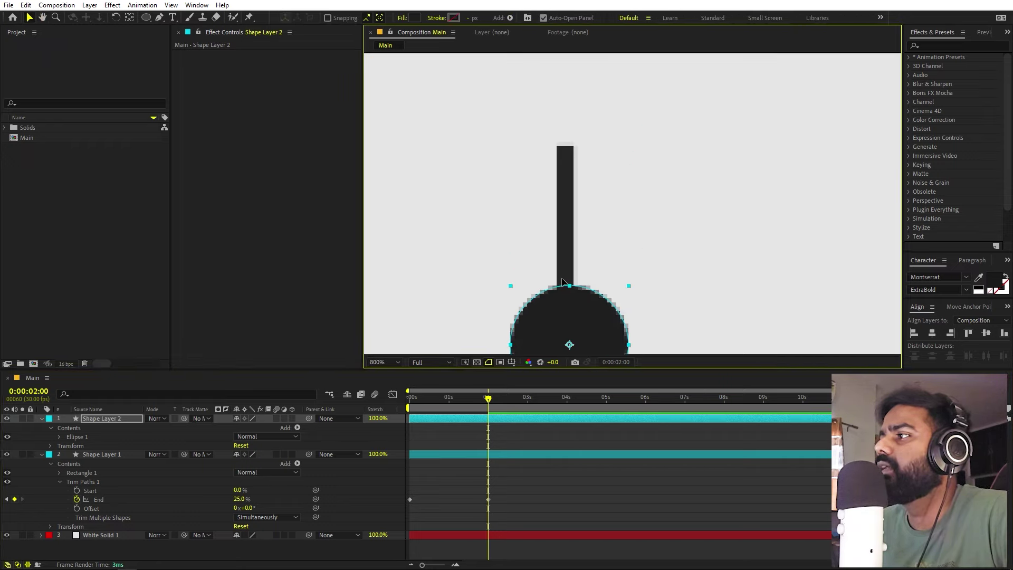
click(128, 418)
Step: Set the circle's Scale to 80% and place it on the line's top end
key(s)
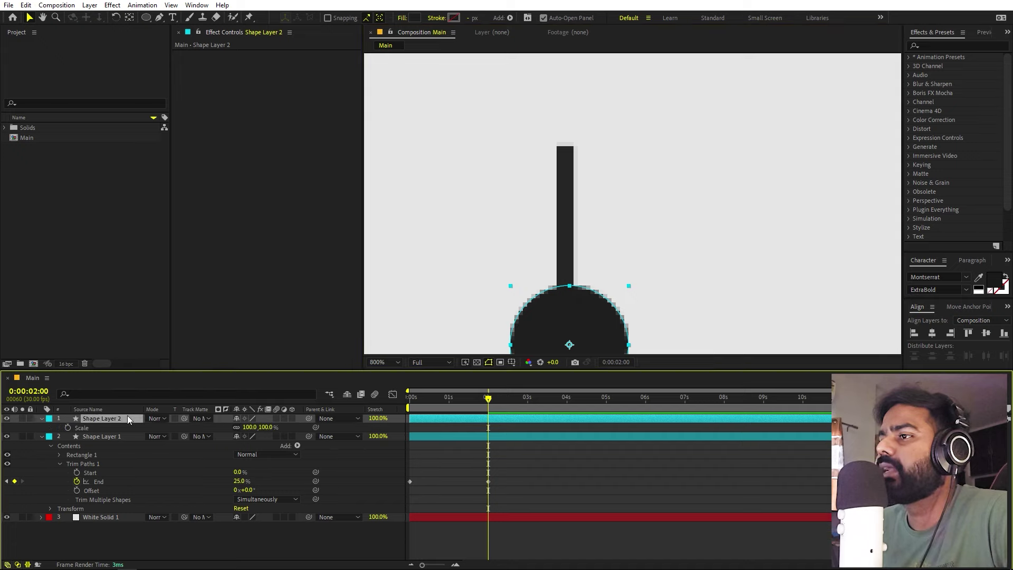
drag(248, 427, 204, 431)
drag(564, 331, 562, 138)
scroll(673, 285, up, 1)
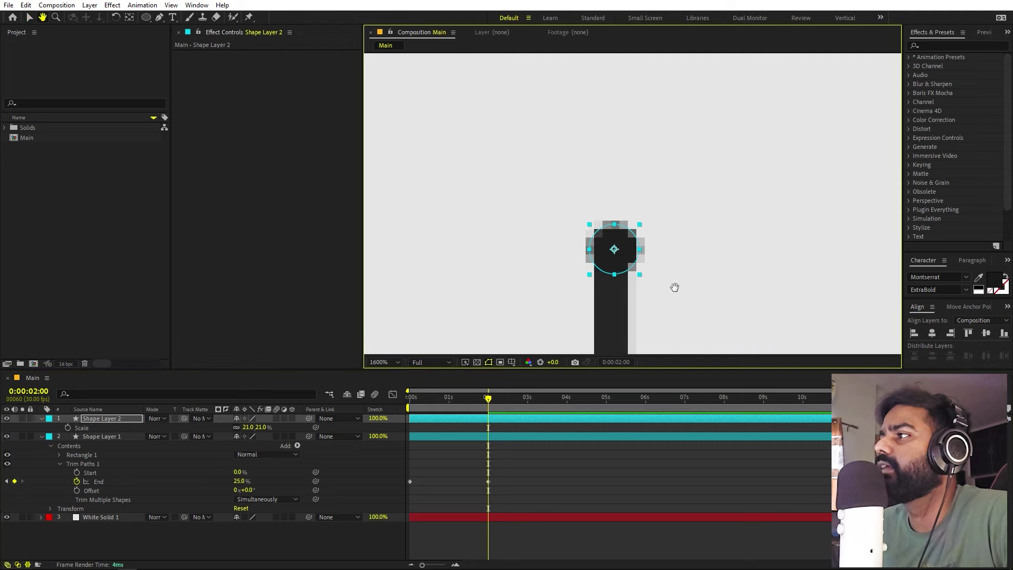
drag(247, 427, 275, 430)
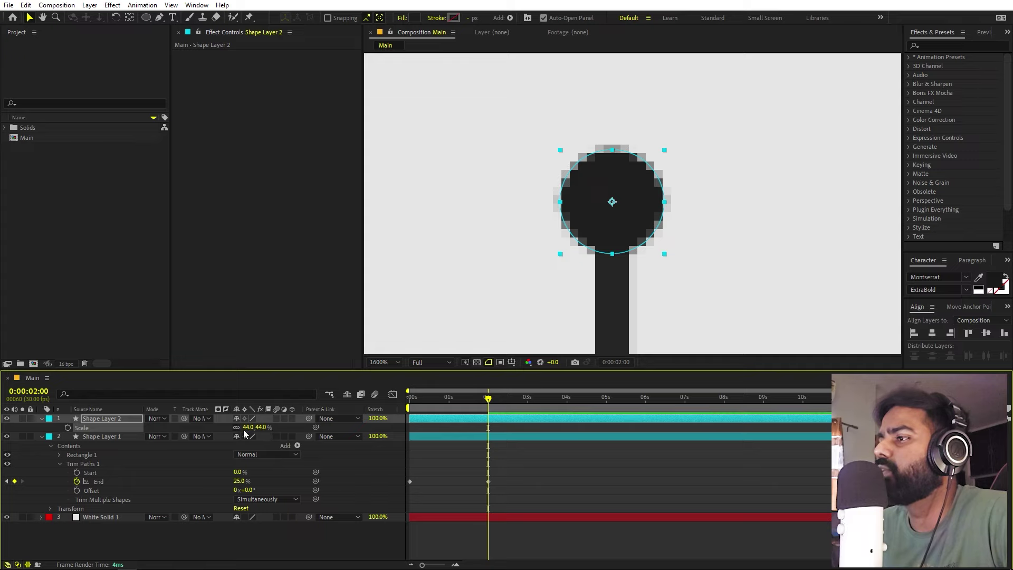
text(80)
key(Return)
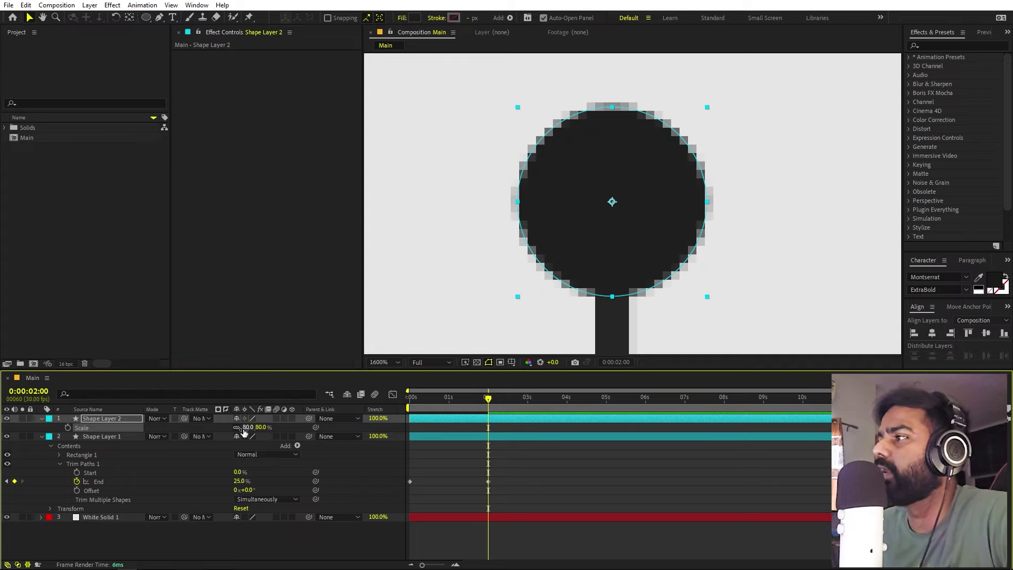
Step: Recentre the view on the line and set a Scale keyframe for the circle
click(635, 163)
key(slash)
scroll(651, 166, down, 2)
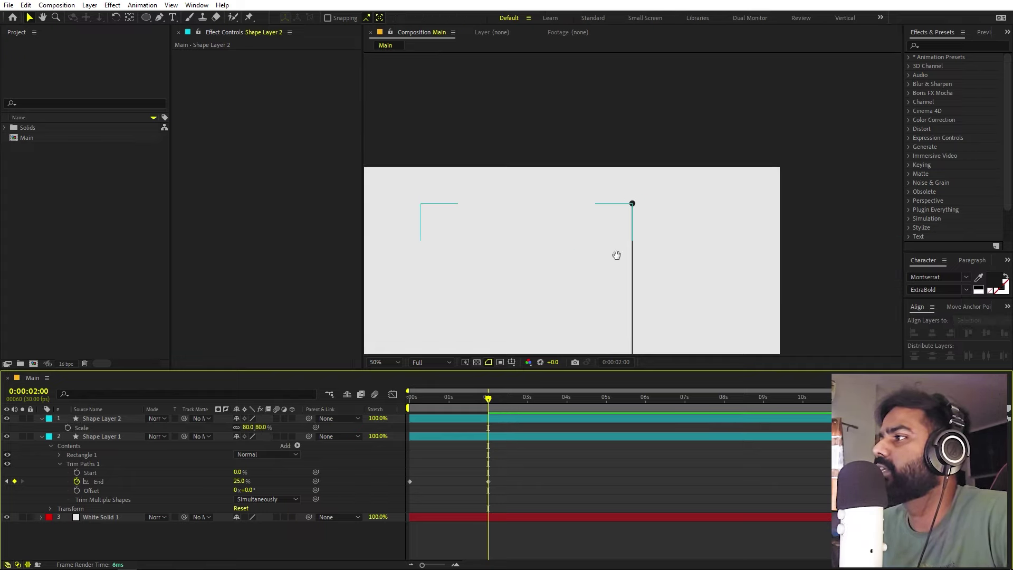
scroll(615, 254, up, 4)
drag(724, 97, 506, 302)
scroll(579, 217, up, 2)
key(v)
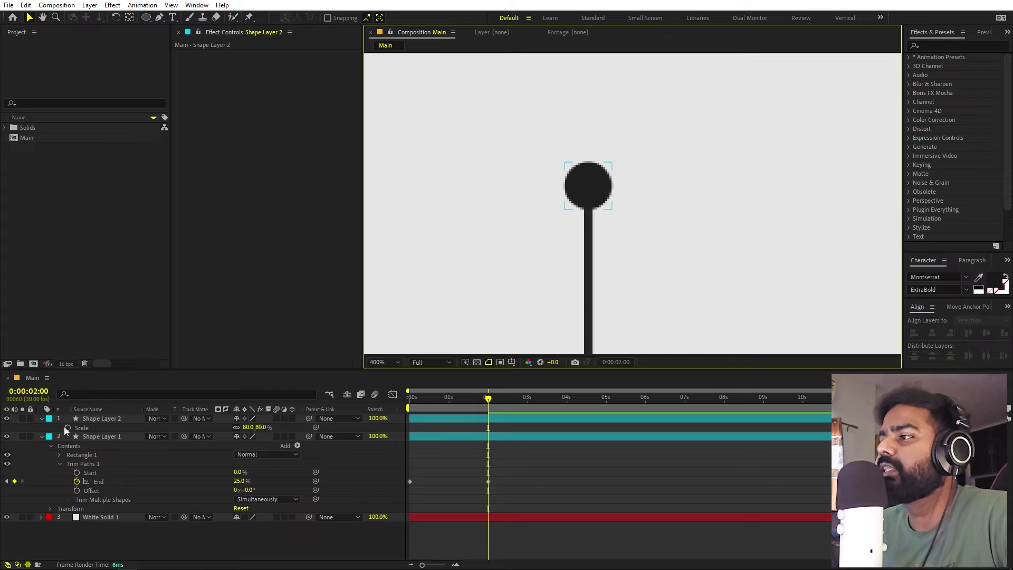
click(67, 427)
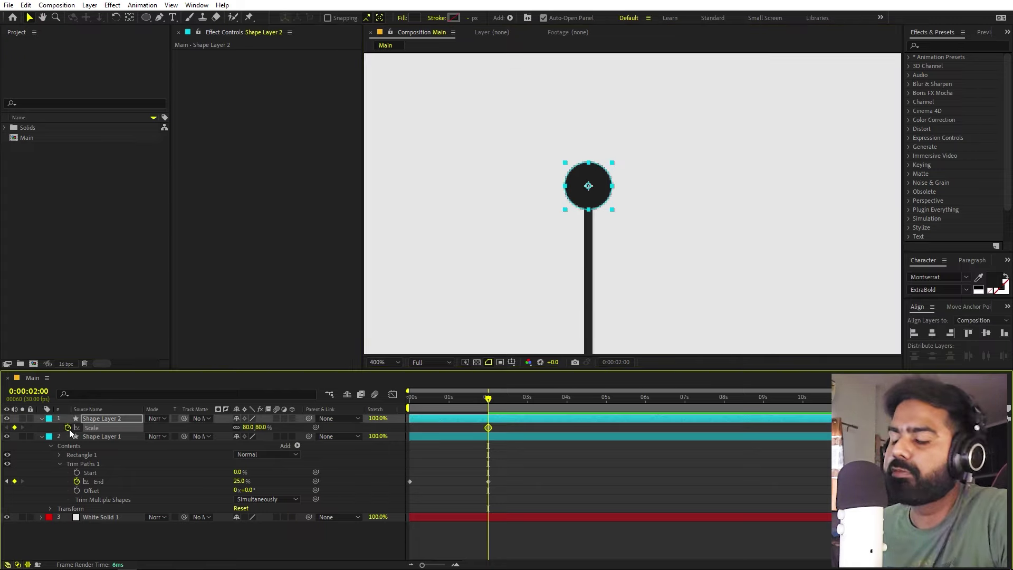
Step: Keyframe the circle's Position and Scale and move those keyframes to 0 s
key(alt+shift+p)
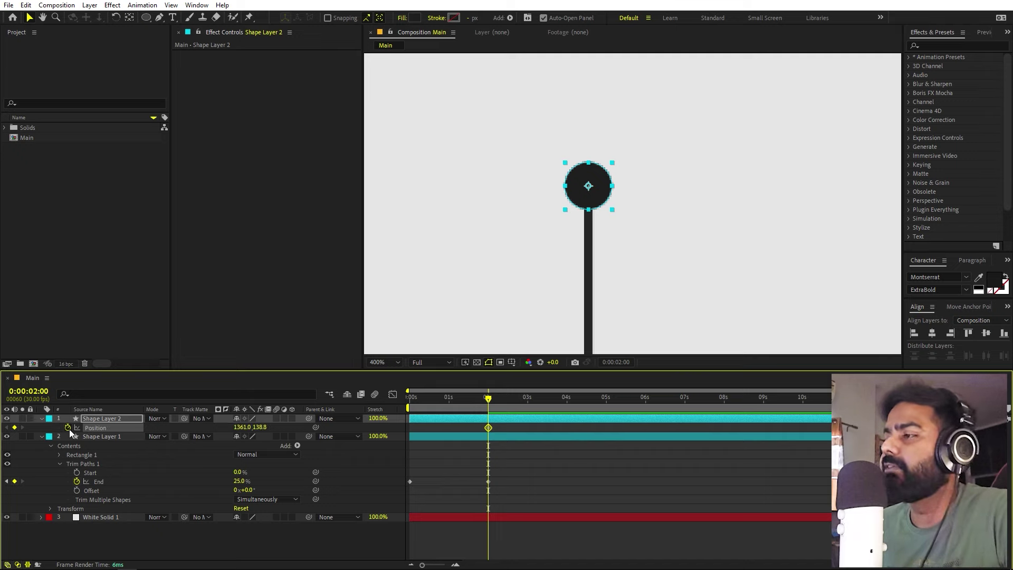
key(shift+s)
click(499, 428)
drag(499, 429, 416, 433)
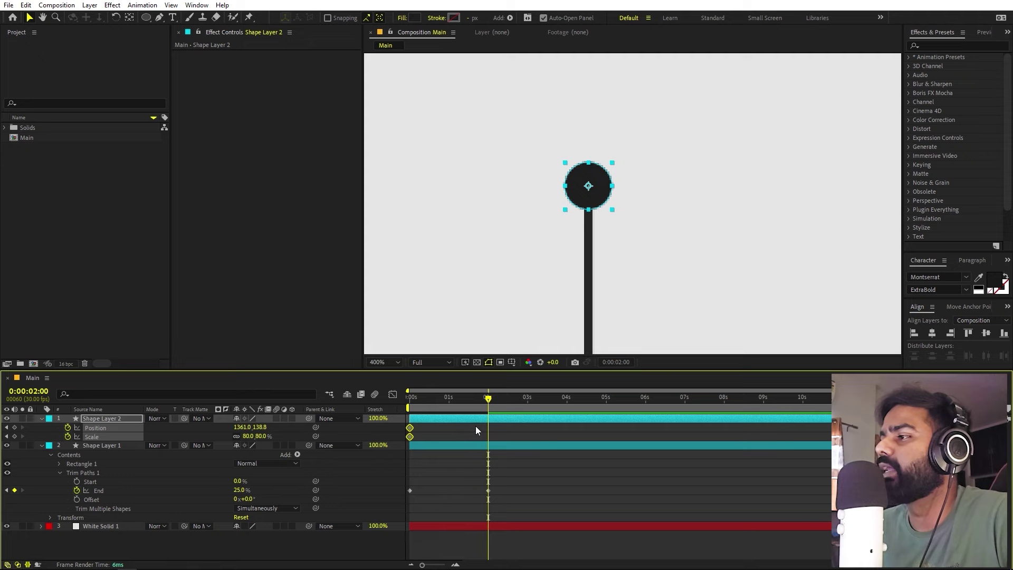
click(631, 293)
Step: At 2 s, move the circle down the line to Y 940.3 and set Scale to 0%
scroll(663, 267, down, 6)
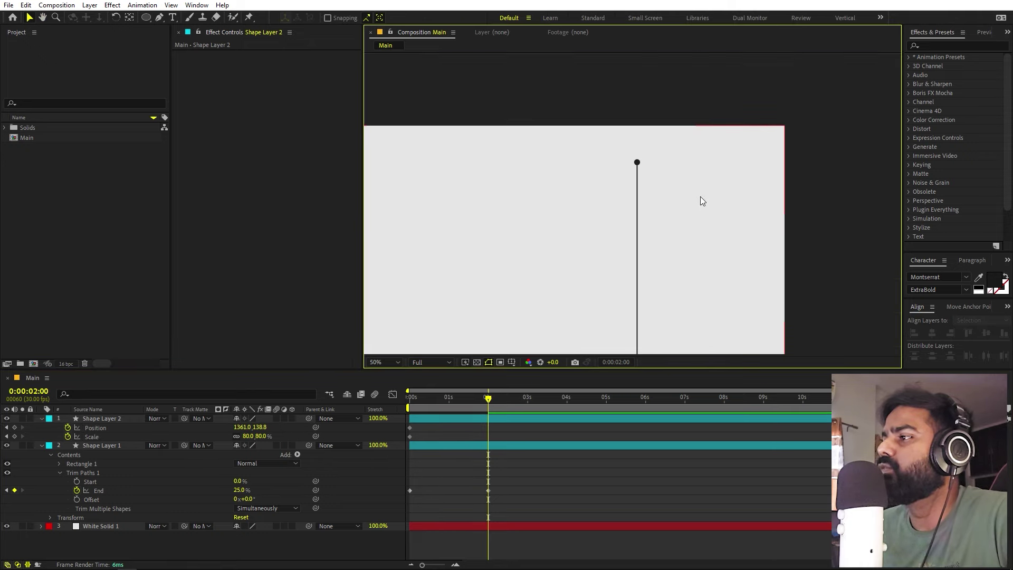
drag(257, 428, 694, 230)
scroll(612, 200, up, 4)
drag(258, 427, 291, 427)
click(248, 436)
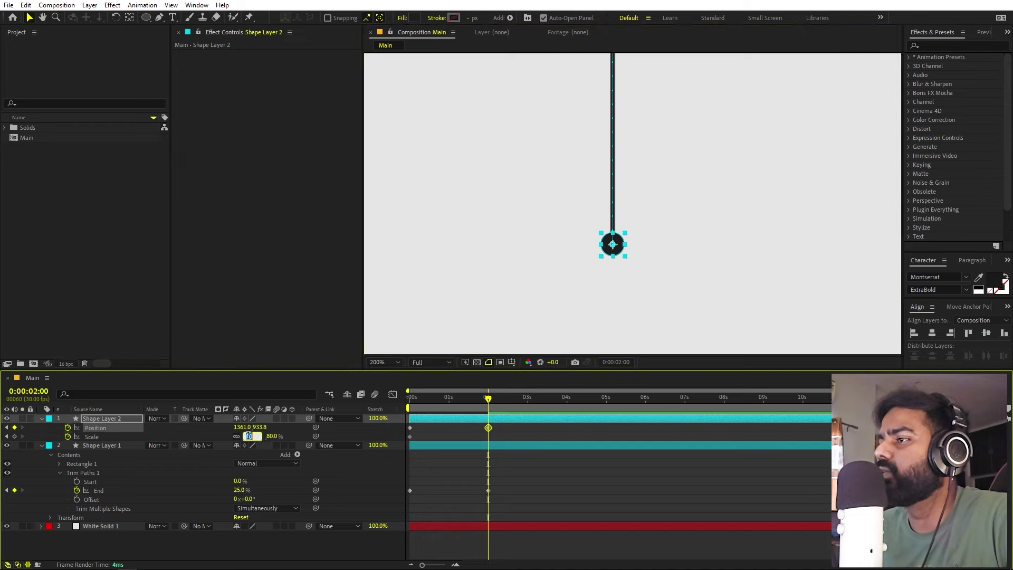
text(0)
key(Return)
scroll(730, 219, up, 4)
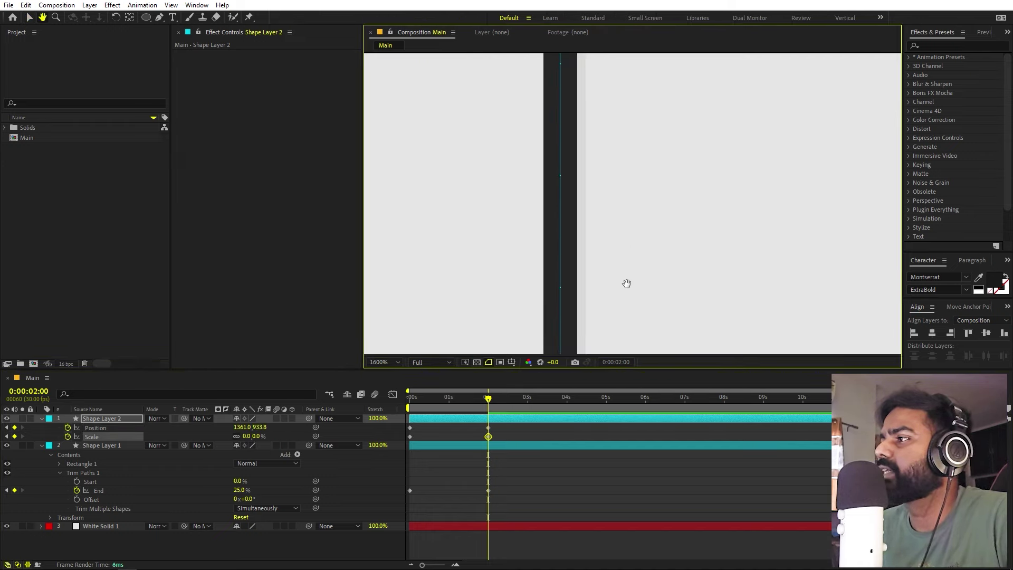
drag(562, 152, 586, 116)
mouse_move(258, 427)
mouse_down()
mouse_move(272, 428)
mouse_move(261, 430)
mouse_up()
Step: Return to 0 s and fit the whole composition in the viewer
drag(488, 397, 409, 397)
click(384, 362)
click(393, 385)
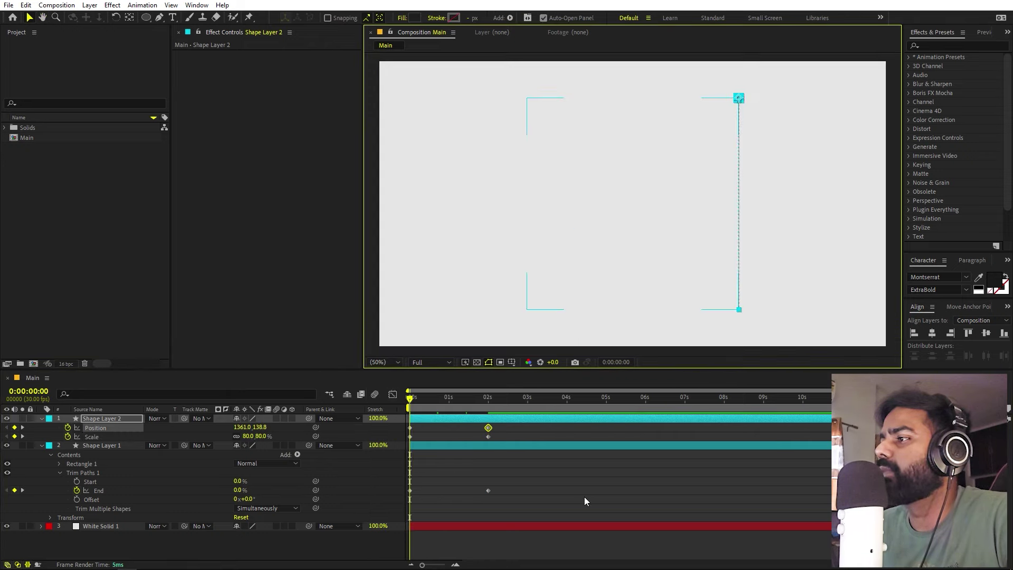
Step: Preview the animation, then apply Easy Ease (F9) to all line and circle keyframes
click(597, 470)
key(space)
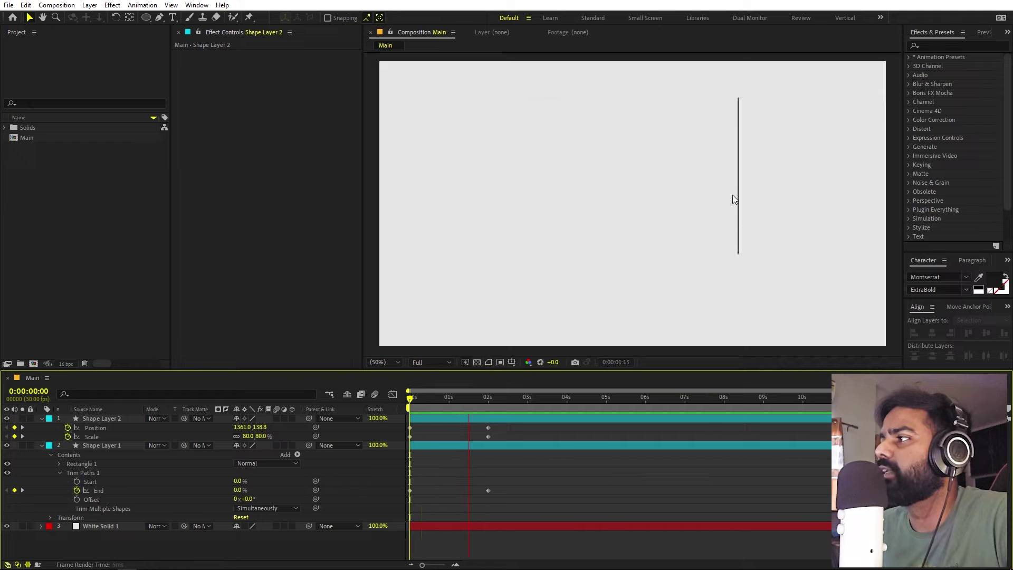
key(space)
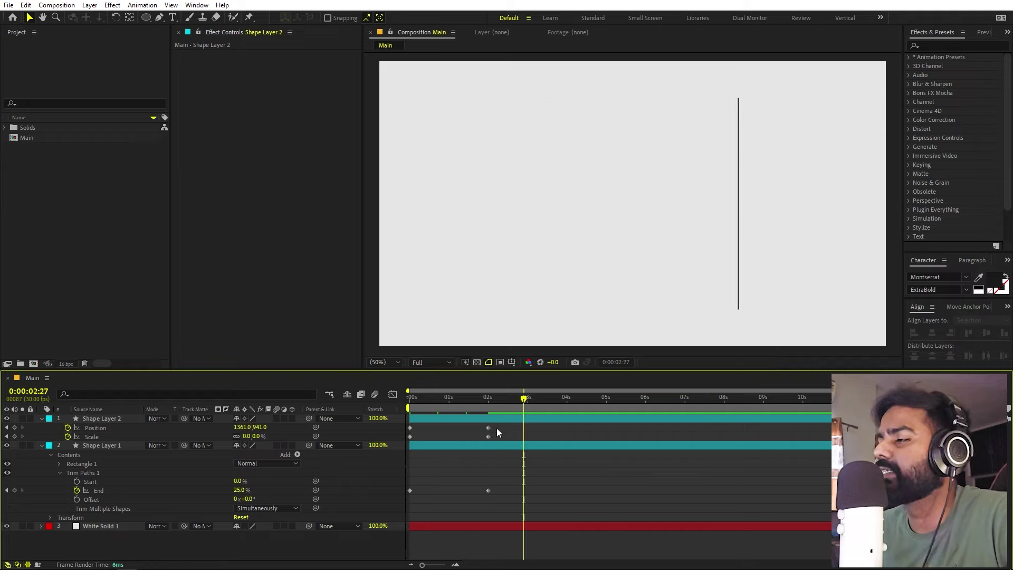
drag(498, 427, 388, 499)
key(F9)
Step: In the Graph Editor, shift the speed curve peak toward 1 second and preview
click(393, 394)
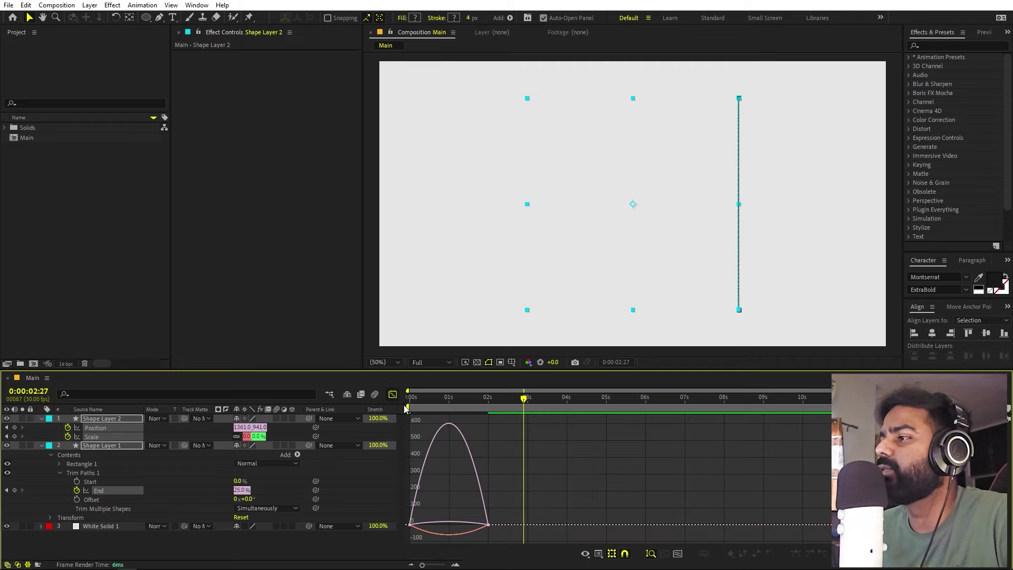
drag(570, 498, 461, 525)
key(Home)
key(space)
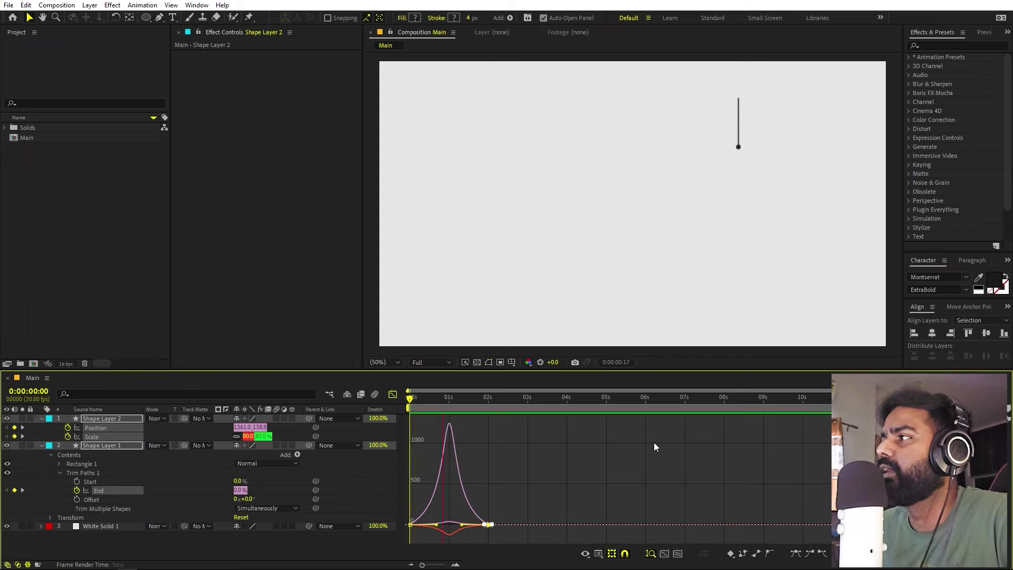
key(space)
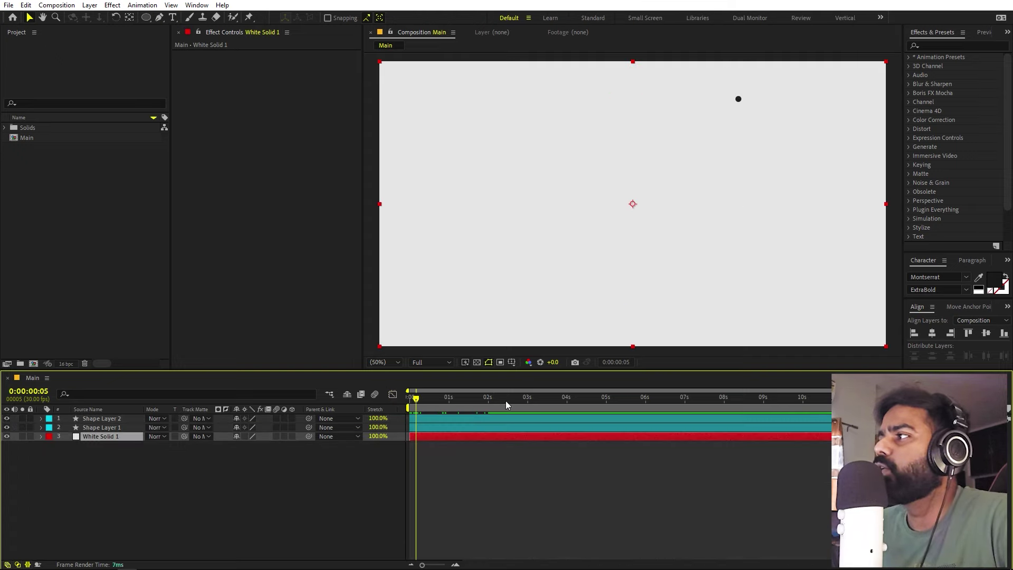
Step: Duplicate the line and circle layers, reorder the copy, and label the copies Yellow
drag(416, 399, 486, 401)
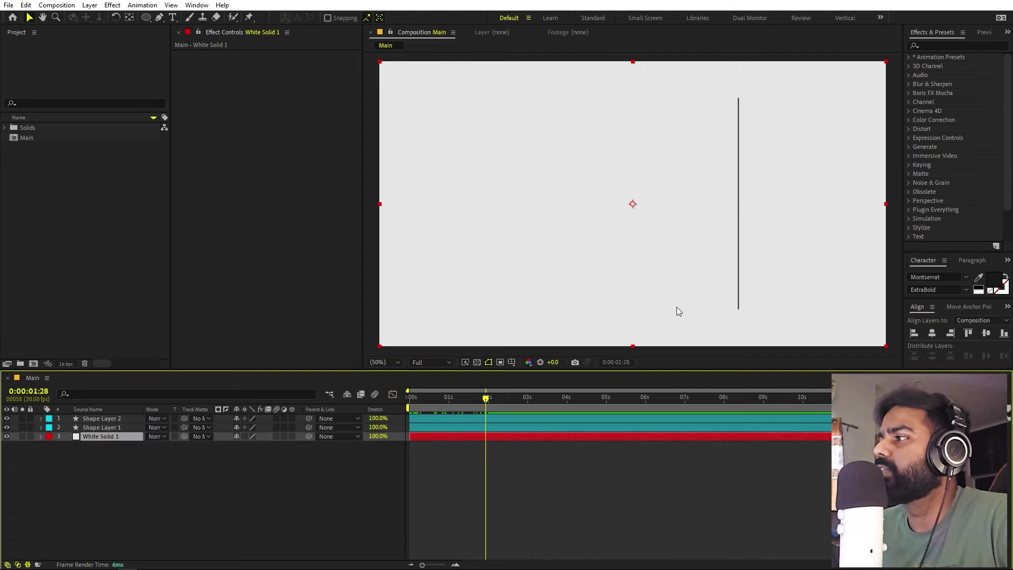
click(130, 502)
click(108, 428)
shift+click(109, 419)
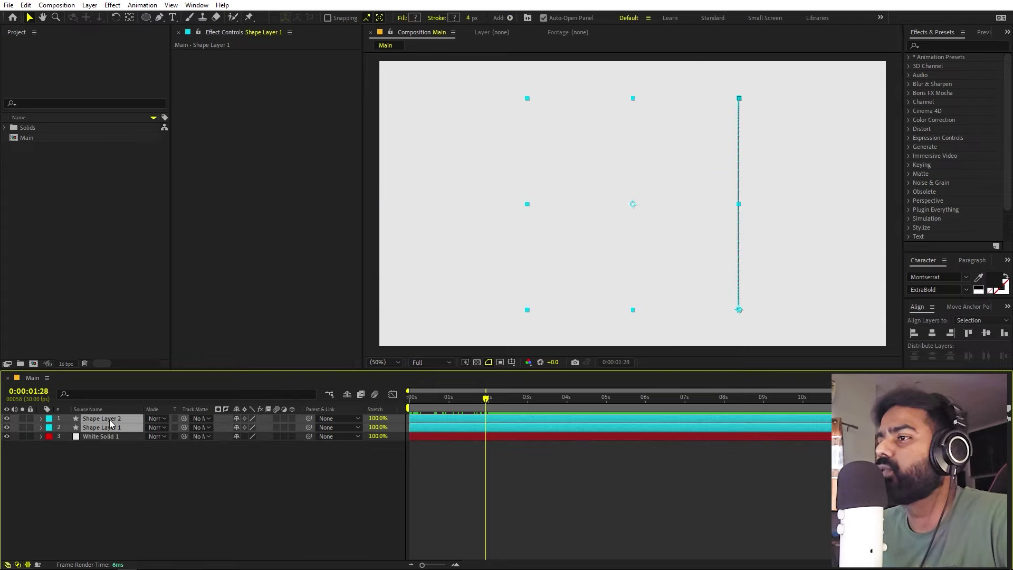
key(ctrl+d)
drag(109, 438, 111, 428)
click(48, 422)
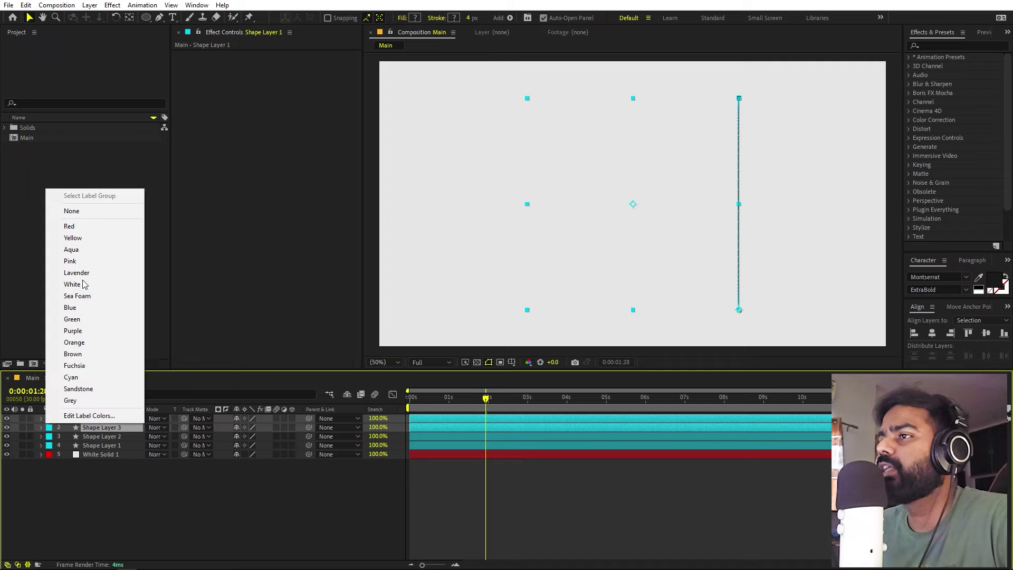
click(77, 239)
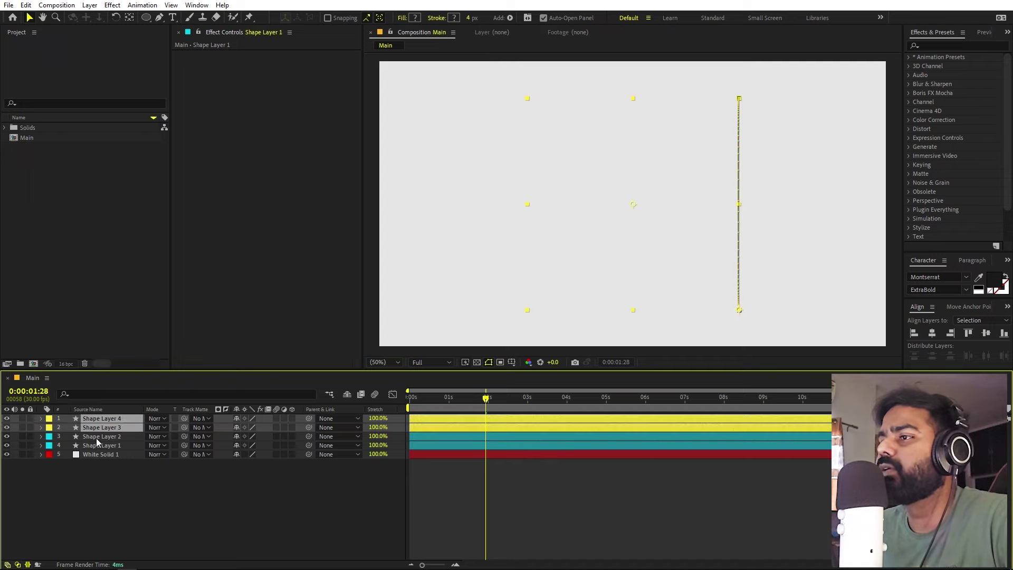
Step: Duplicate the yellow layers and label the new copies, Shape Layers 6 and 5, Blue
key(ctrl+d)
drag(101, 436, 103, 423)
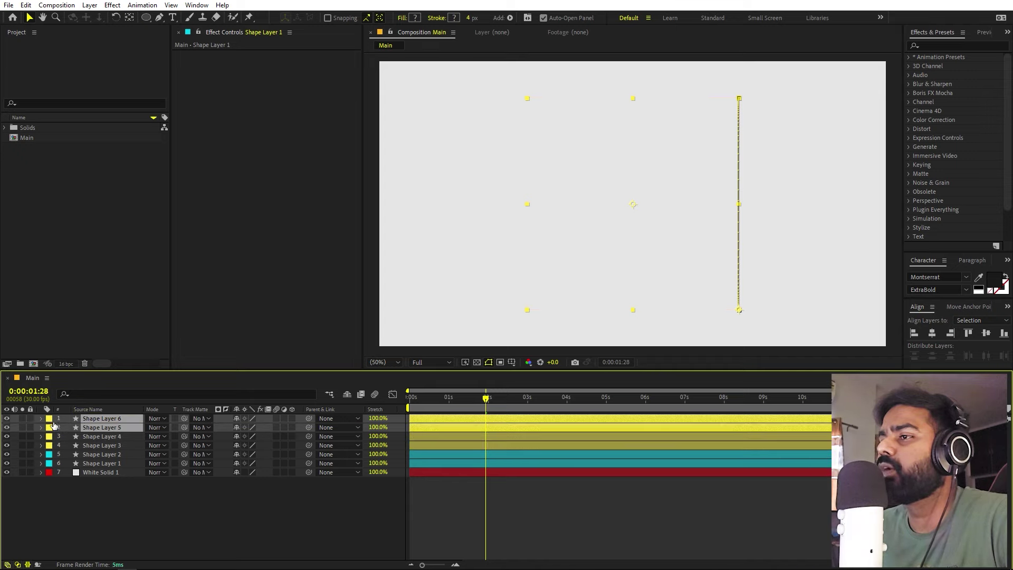
click(53, 425)
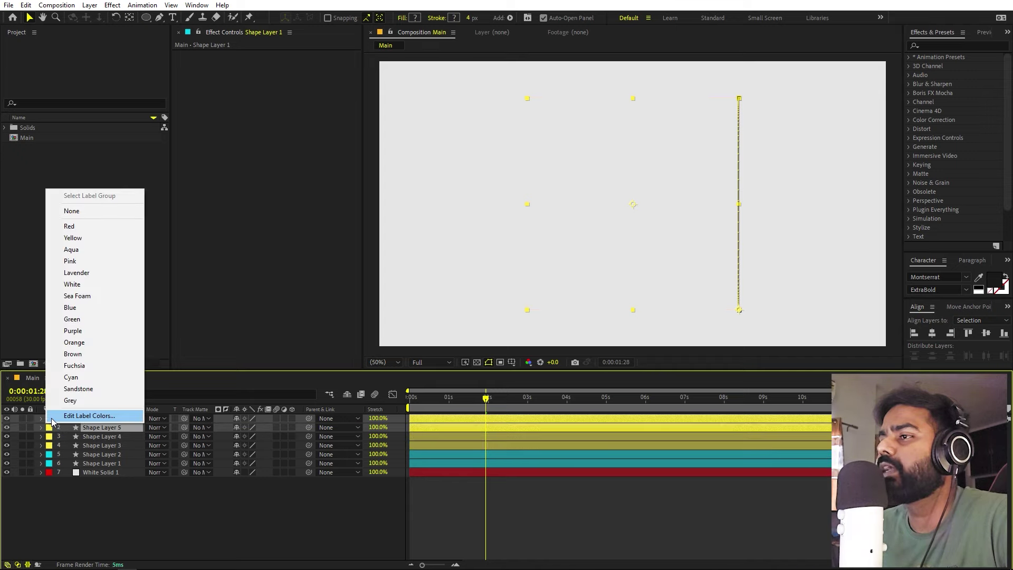
click(79, 312)
Step: Duplicate Shape Layers 4 and 3 and move the copies (8 and 7) to the top
click(99, 438)
shift+click(100, 444)
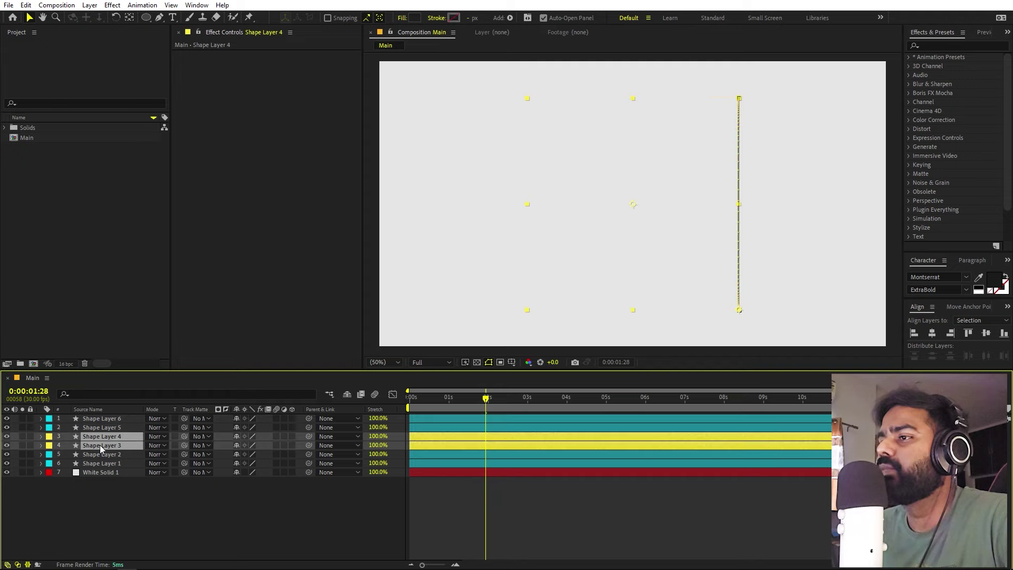
key(ctrl+d)
drag(88, 437, 96, 416)
click(122, 527)
Step: Add a Null 1 layer and parent Shape Layers 8 through 3 to it
right_click(122, 526)
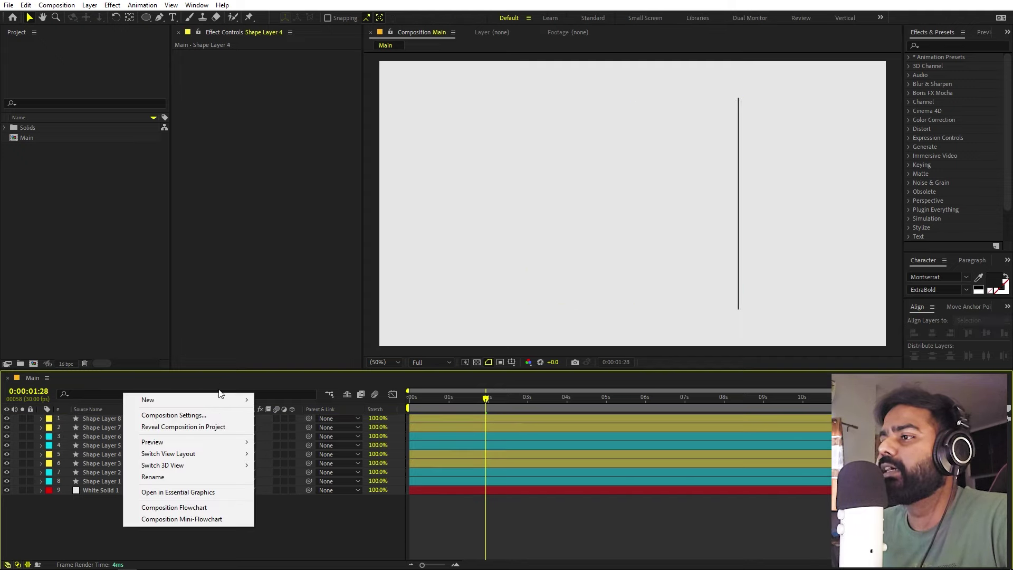
mouse_move(221, 399)
click(286, 461)
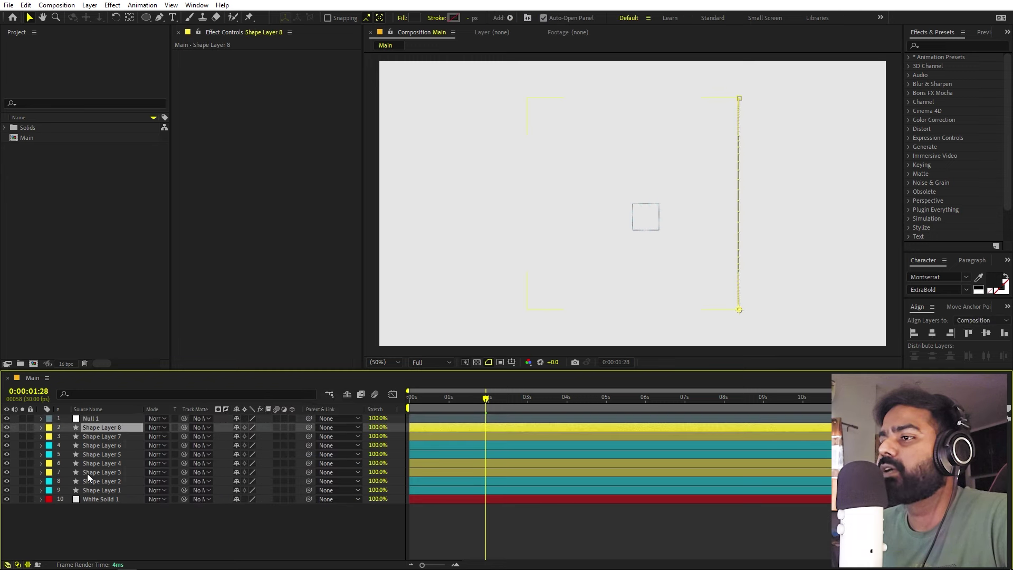
shift+click(87, 473)
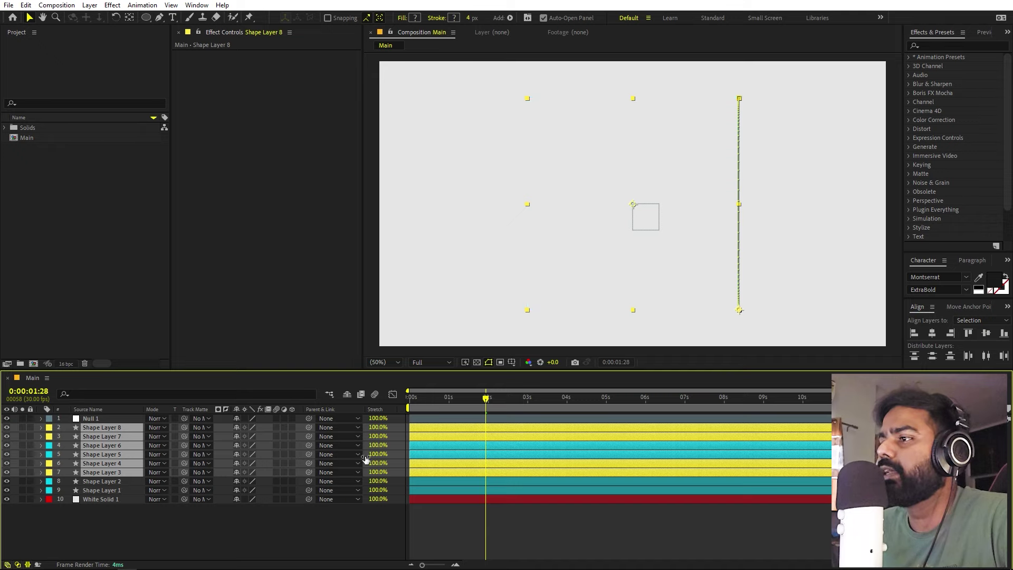
drag(308, 472, 110, 417)
Step: Set Null 1's Rotation to 90°
click(110, 417)
key(r)
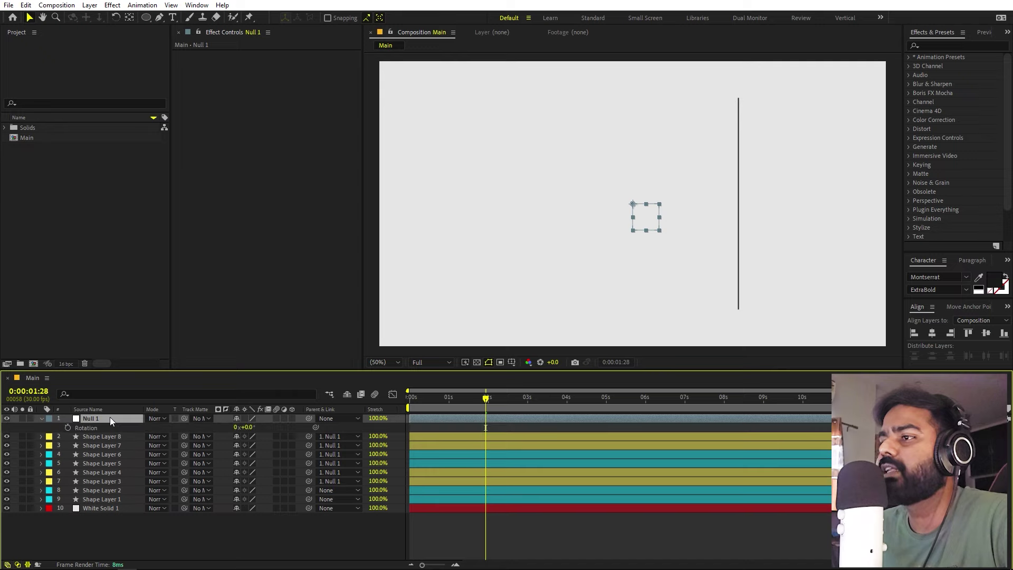
click(247, 427)
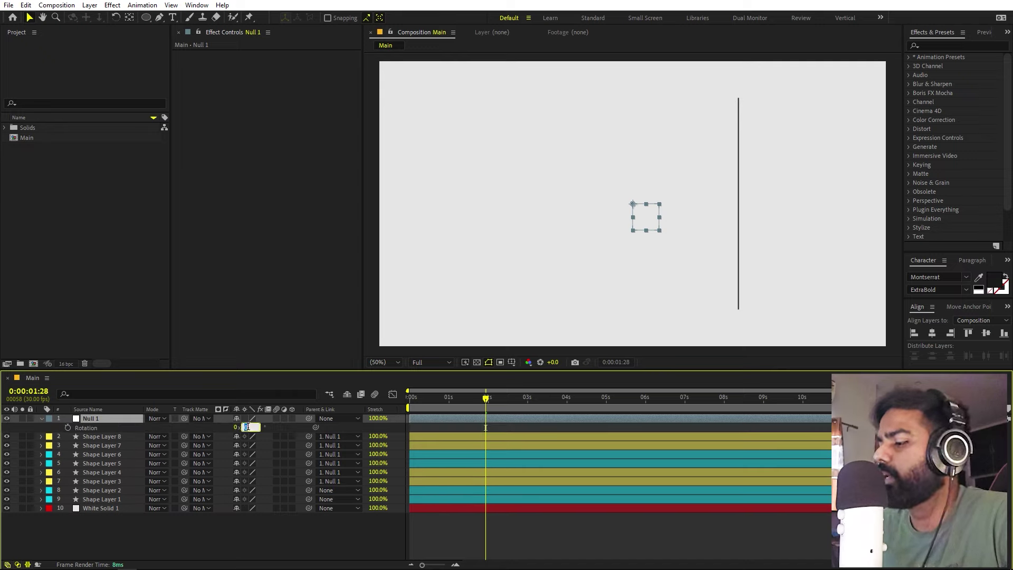
key(Return)
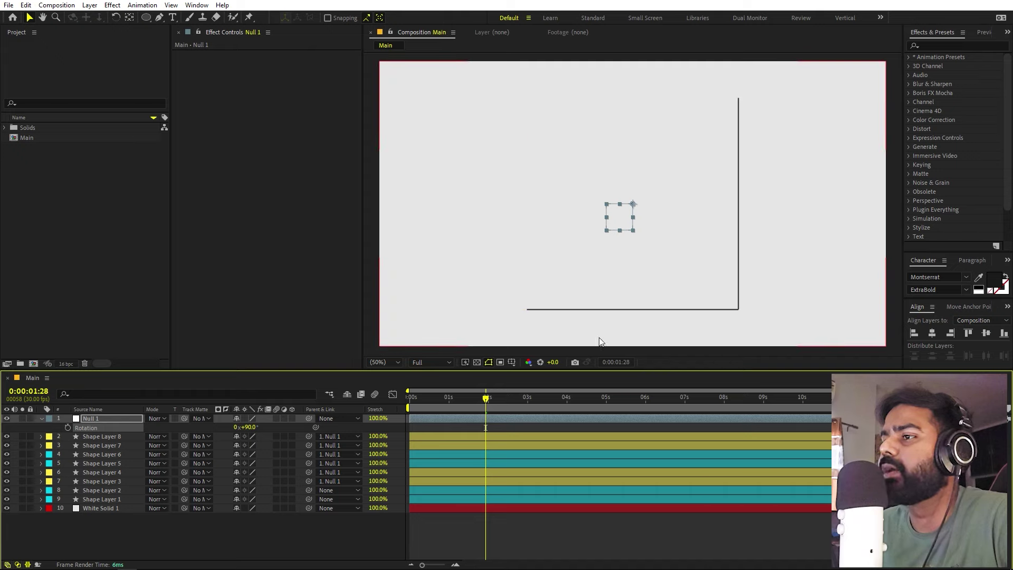
Step: Unparent Shape Layers 3 and 4 from Null 1 and rotate the null to 180°
click(97, 481)
shift+click(100, 473)
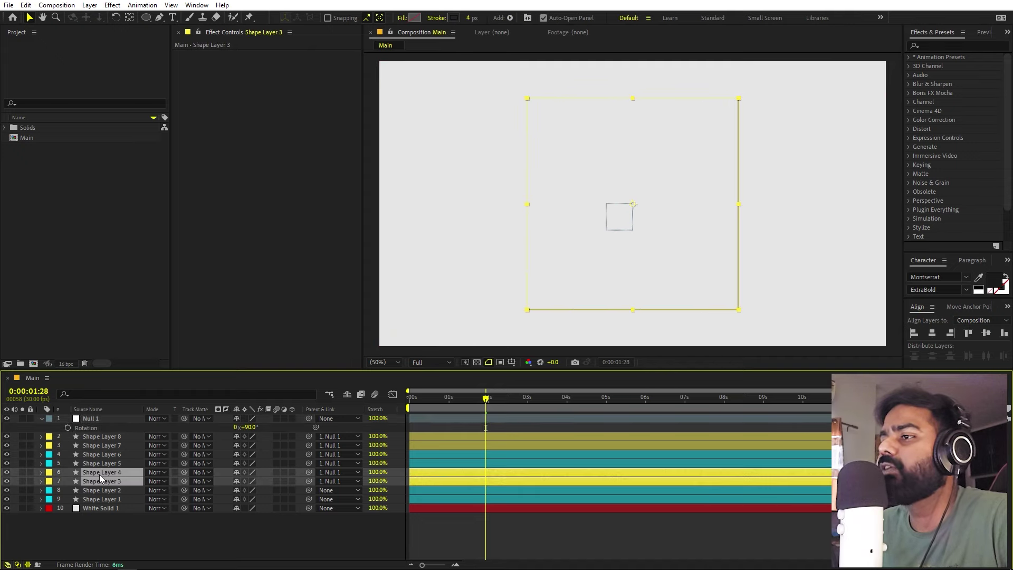
click(324, 472)
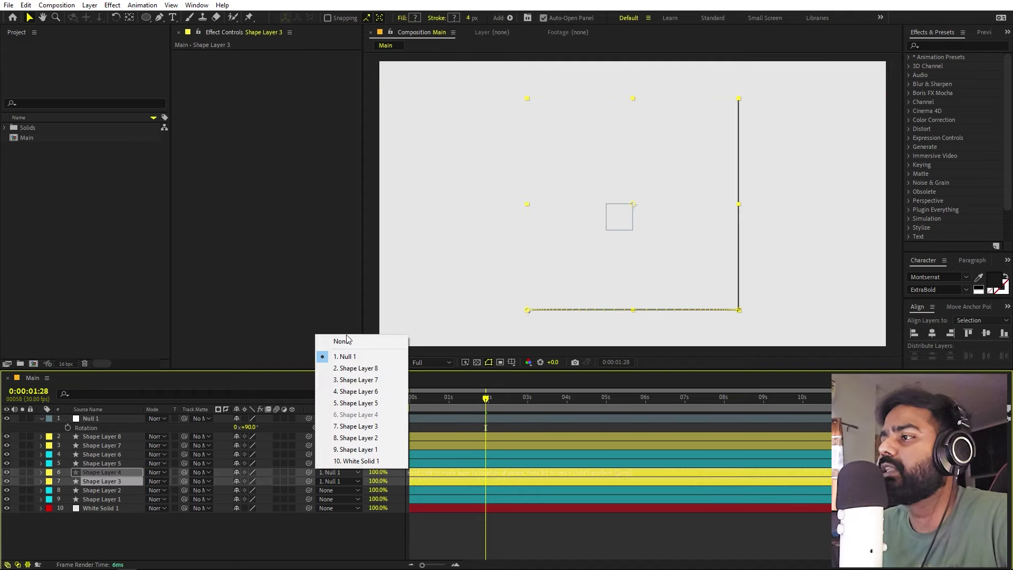
click(346, 339)
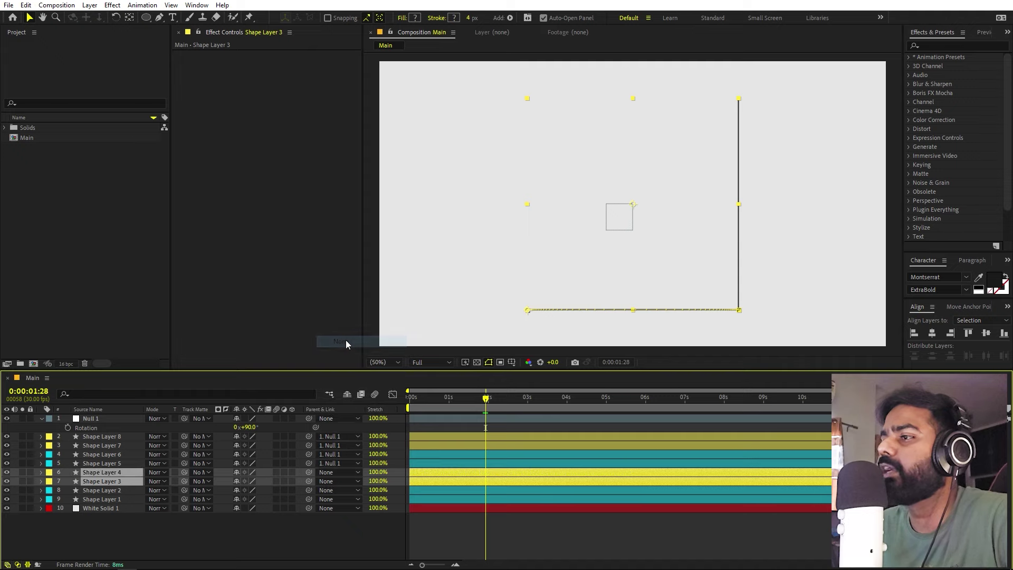
click(92, 427)
text(180)
key(Return)
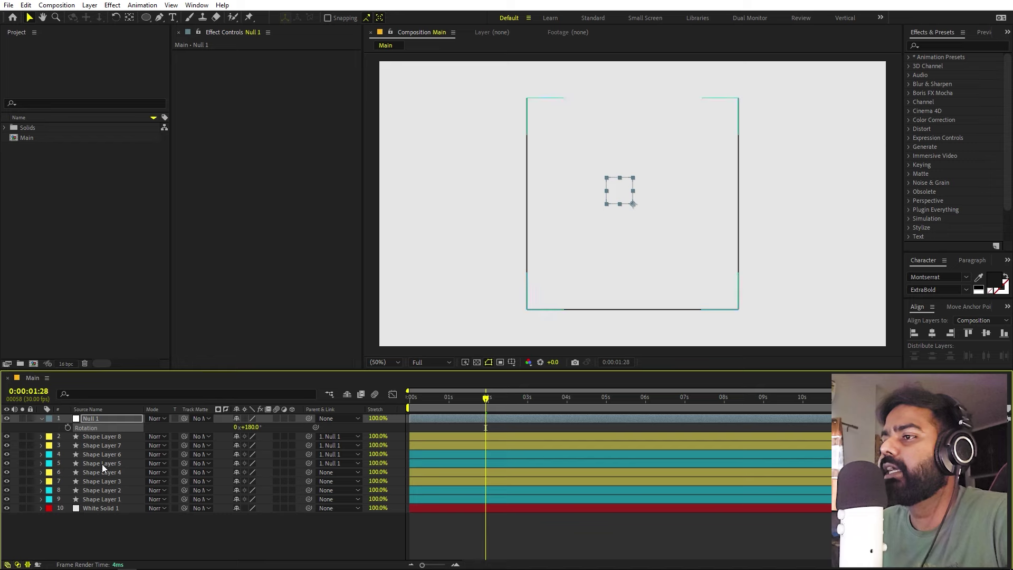
Step: Unparent Shape Layers 5 and 6, rotate Null 1 to 270°, and preview from the start
click(103, 464)
shift+click(109, 457)
click(317, 461)
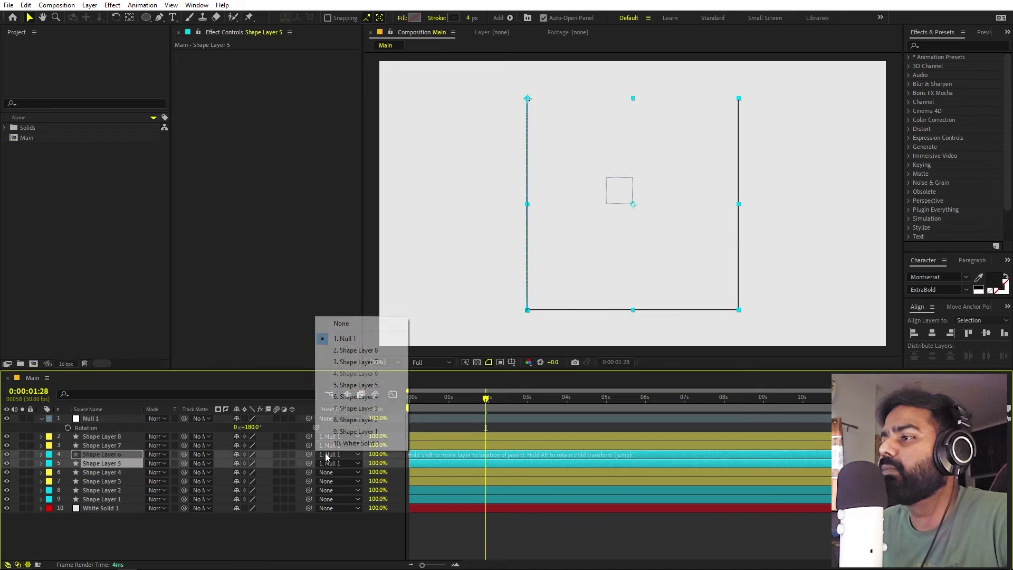
click(356, 326)
click(95, 420)
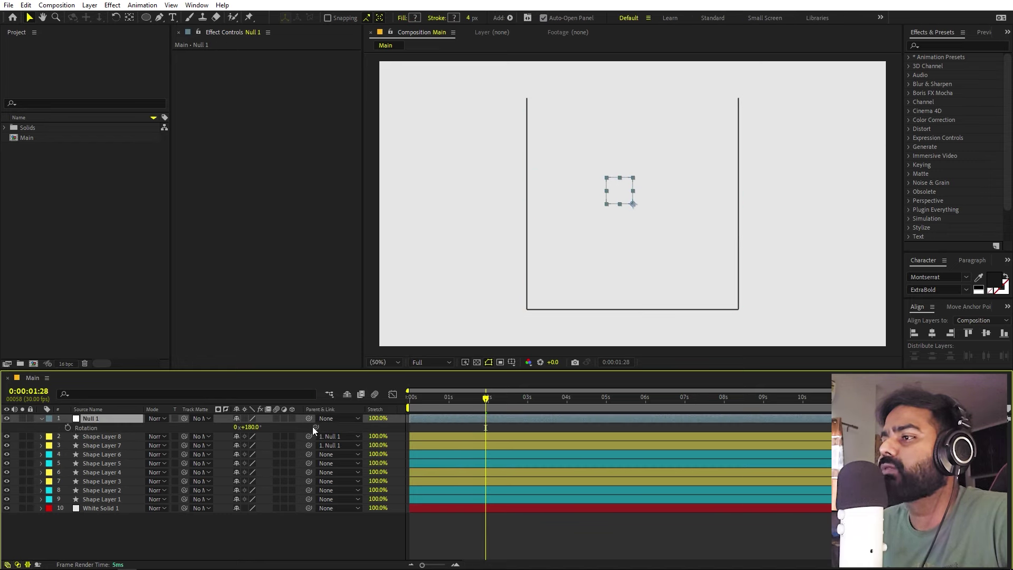
key(Return)
key(Home)
key(space)
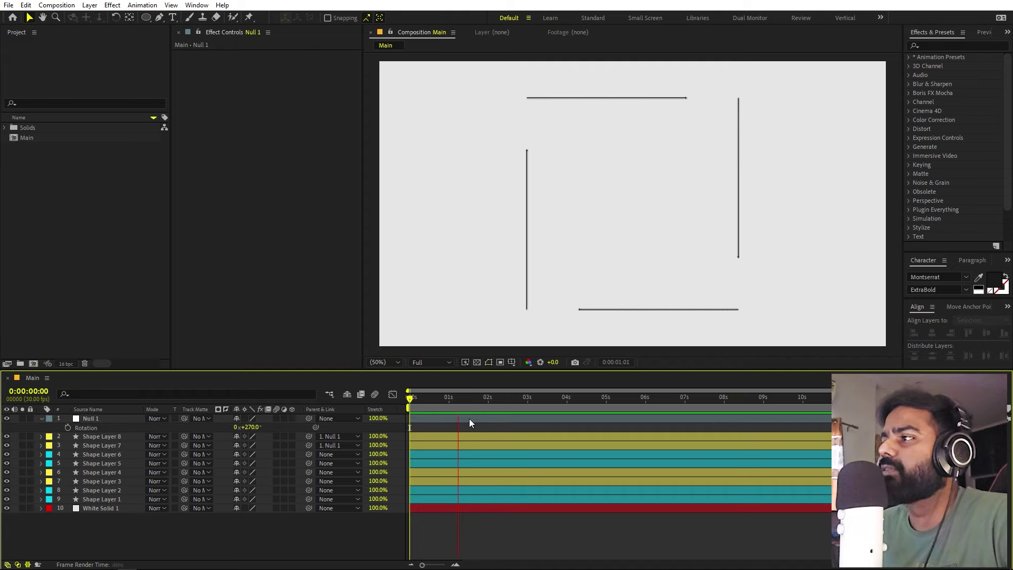
Step: Shift the eight line layers slightly later in the timeline
click(102, 439)
shift+click(105, 498)
drag(447, 431, 488, 438)
key(Home)
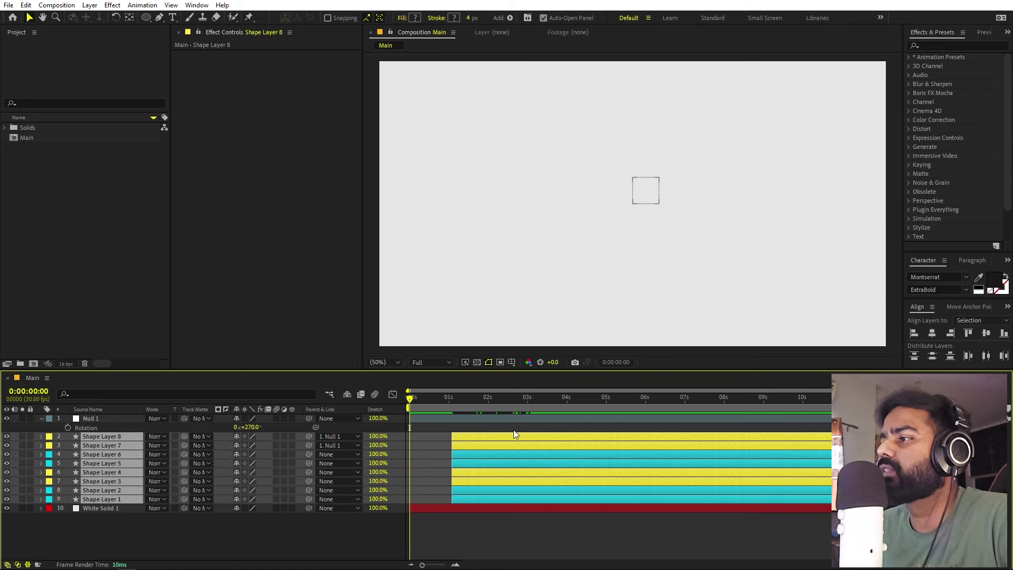
click(514, 430)
drag(419, 400, 424, 401)
click(499, 448)
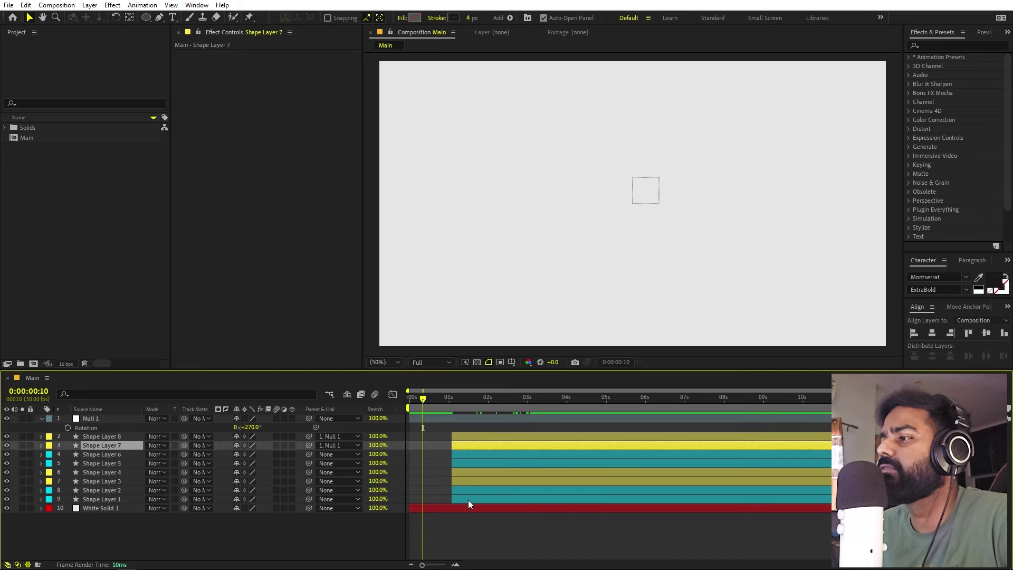
shift+click(468, 499)
shift+click(470, 437)
drag(464, 437, 480, 439)
drag(415, 399, 410, 399)
click(431, 448)
Step: Move Shape Layers 8, 6, 4 and 2 to start at 0 seconds and reveal their keyframes
click(475, 437)
ctrl+click(474, 456)
ctrl+click(471, 472)
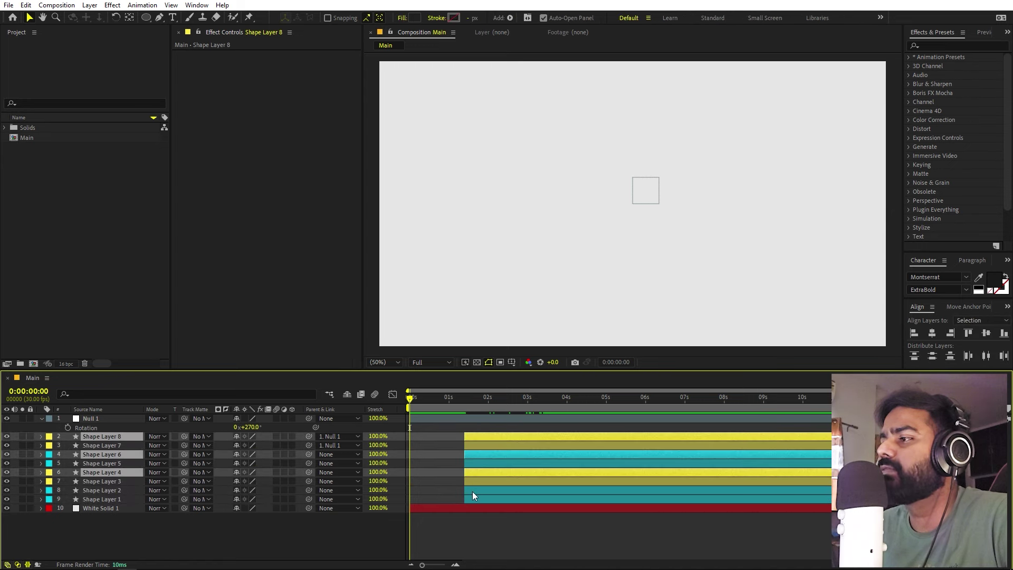
ctrl+click(473, 491)
drag(460, 436, 413, 438)
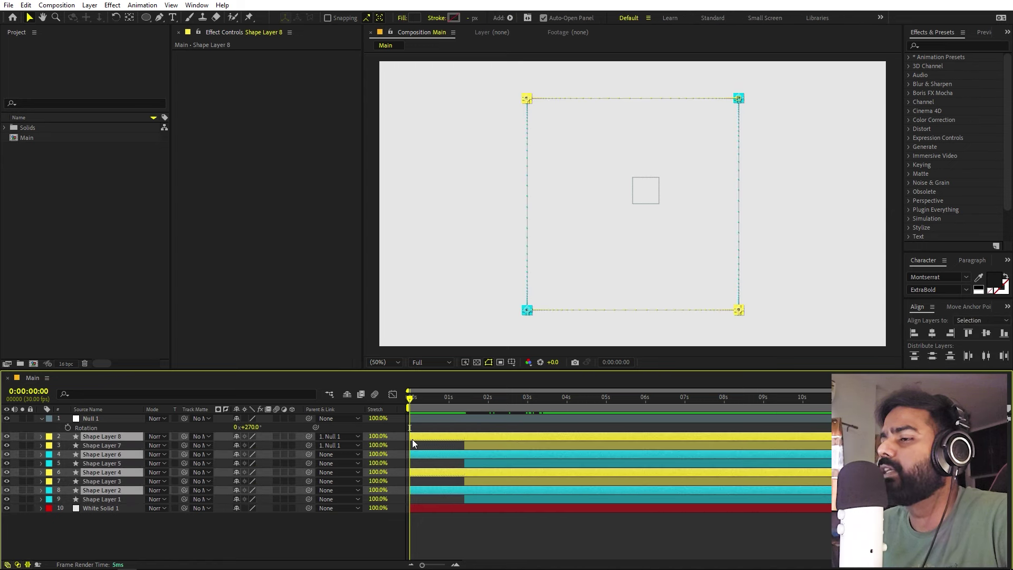
key(u)
scroll(420, 451, down, 2)
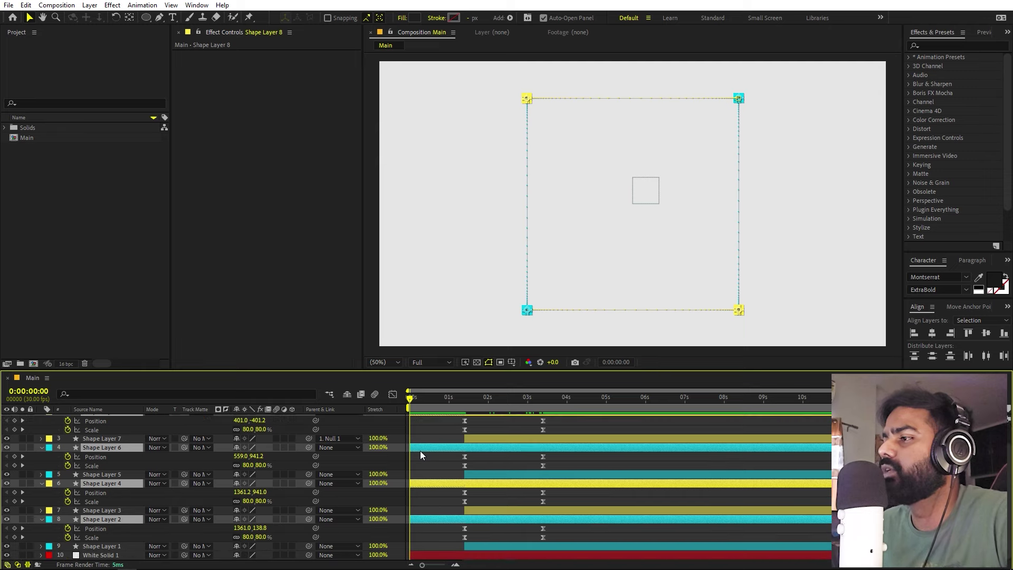
Step: Stagger the starts of Shape Layers 2, 4 (frame 10), 6 (frame 12) and 8 (frame 16), then preview
click(414, 493)
click(415, 522)
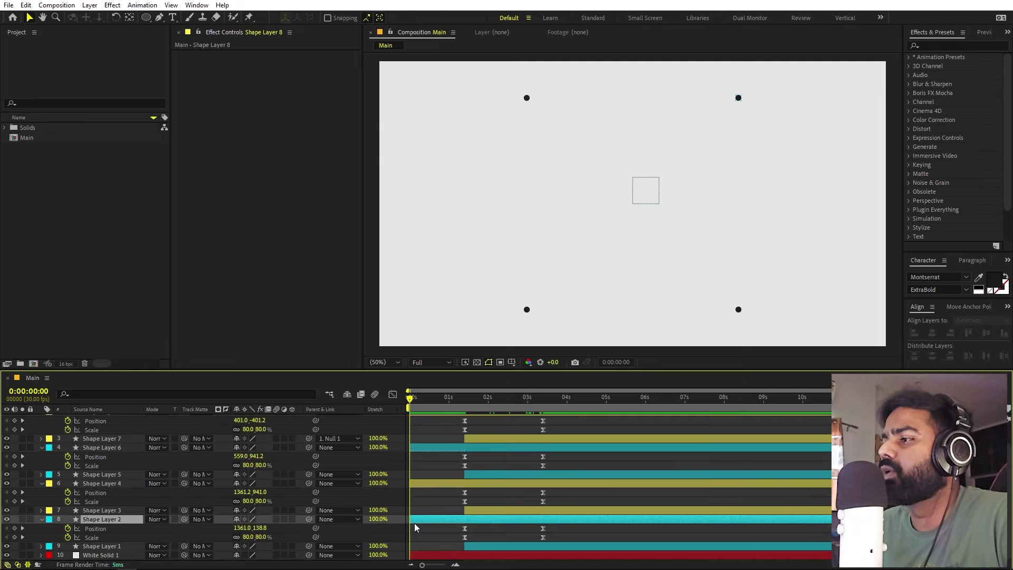
drag(413, 519, 420, 519)
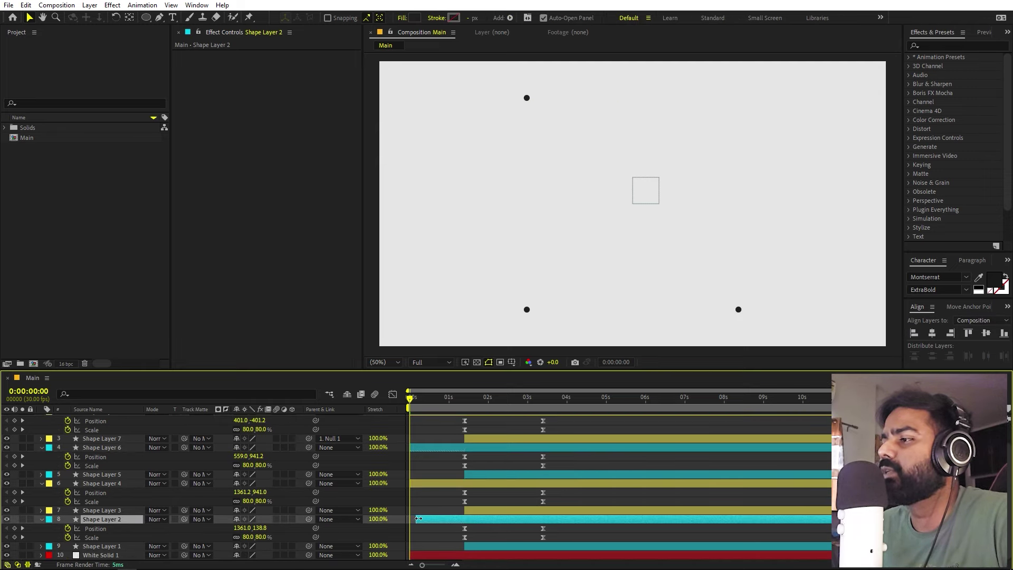
drag(421, 564, 439, 564)
click(418, 484)
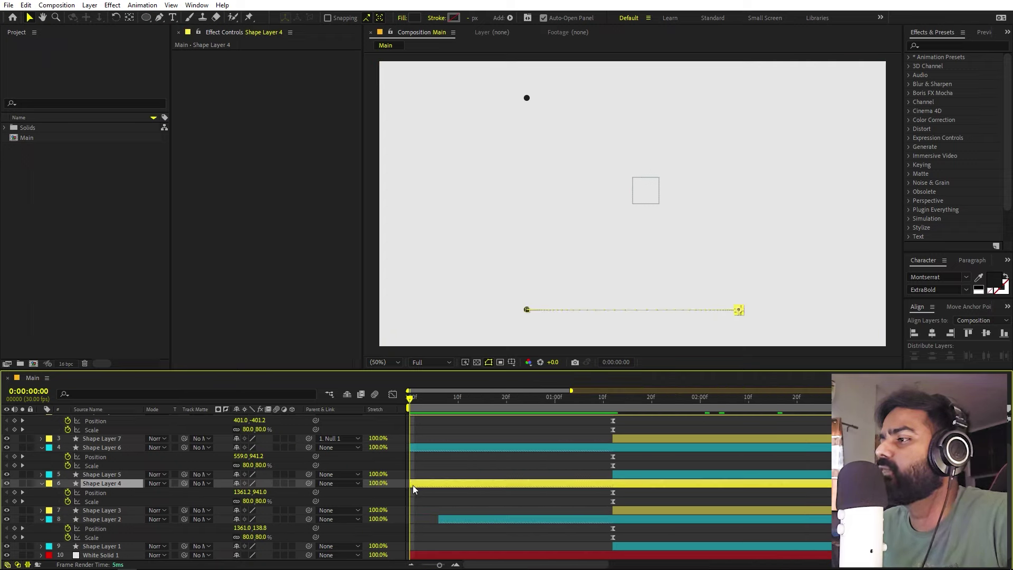
drag(413, 485, 458, 489)
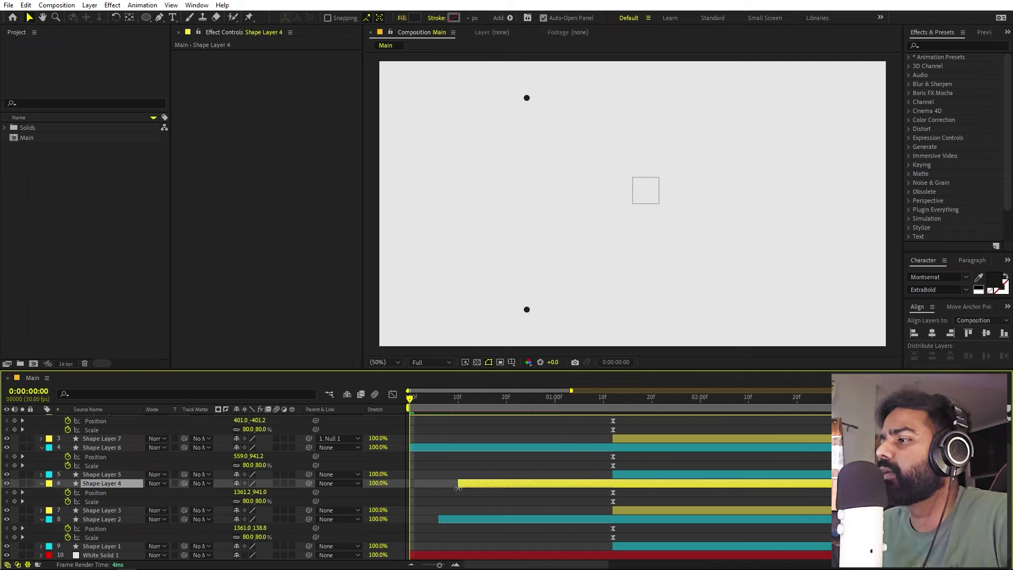
drag(412, 449, 471, 451)
scroll(412, 451, up, 2)
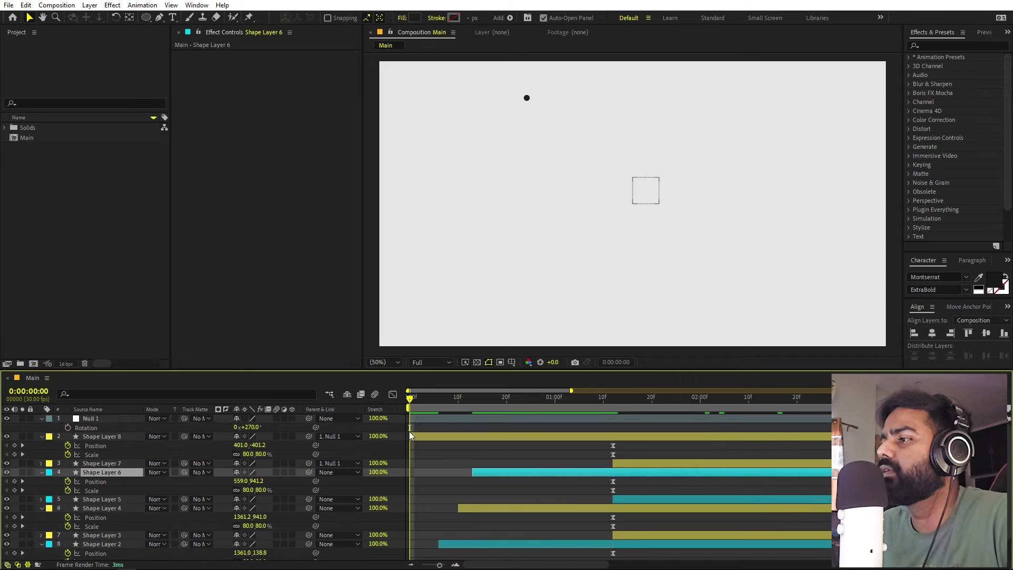
click(409, 429)
drag(409, 436, 486, 436)
key(space)
key(space)
Step: Shift Shape Layers 6, 4 and 2 later, preview from frame 20, and select all layers
key(minus)
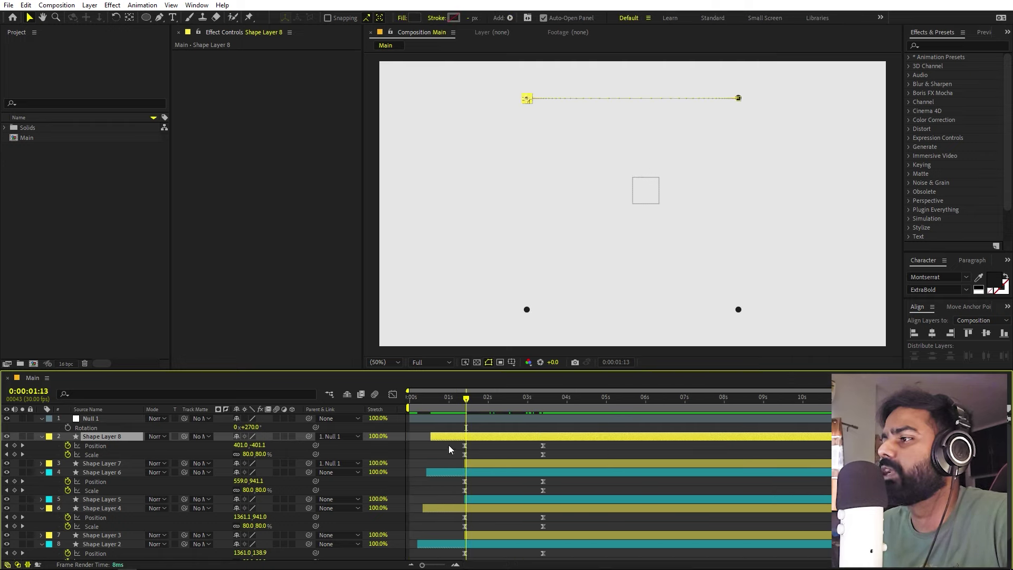
ctrl+click(438, 473)
ctrl+click(429, 509)
ctrl+click(428, 545)
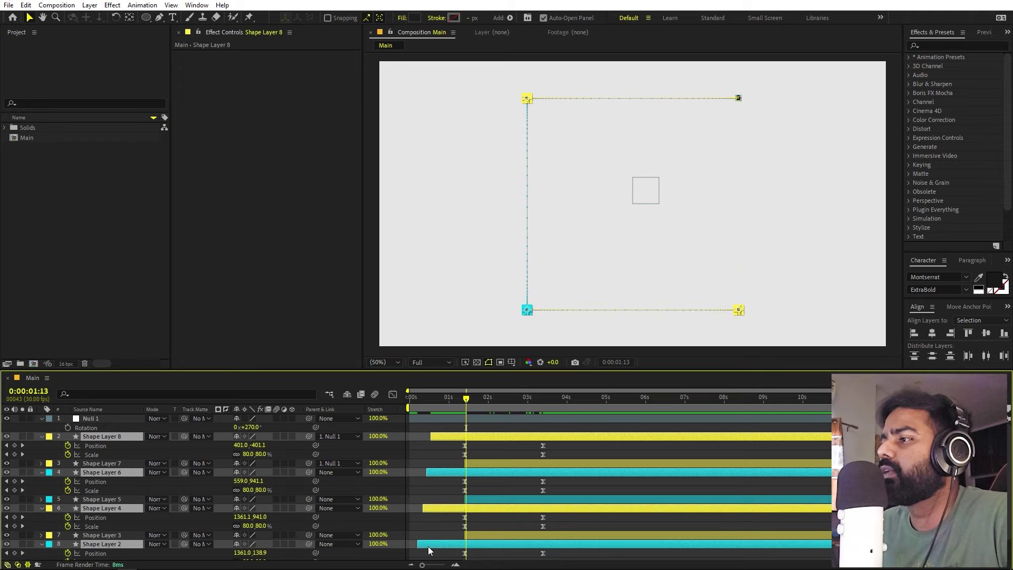
drag(431, 435, 465, 438)
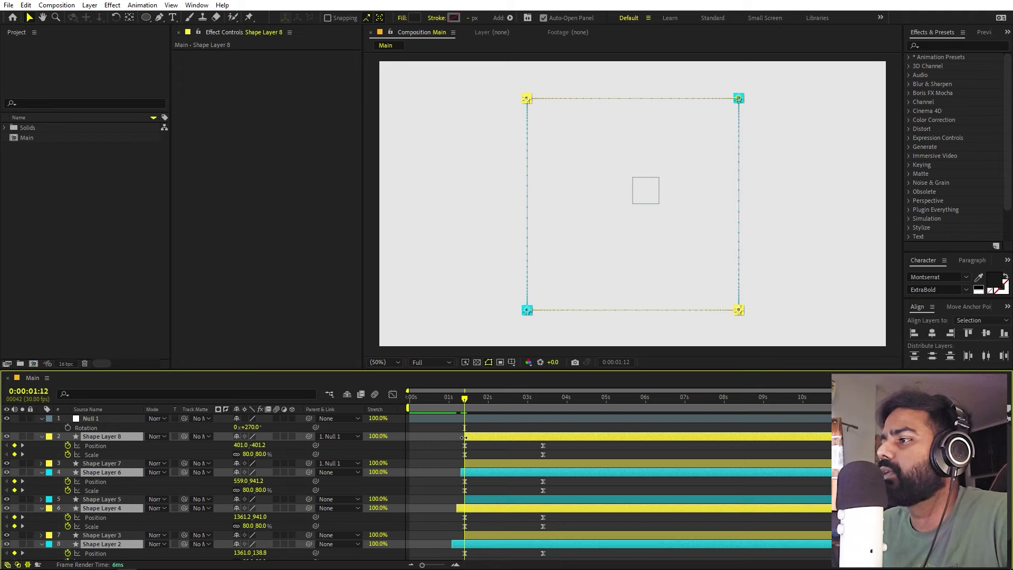
click(436, 397)
key(space)
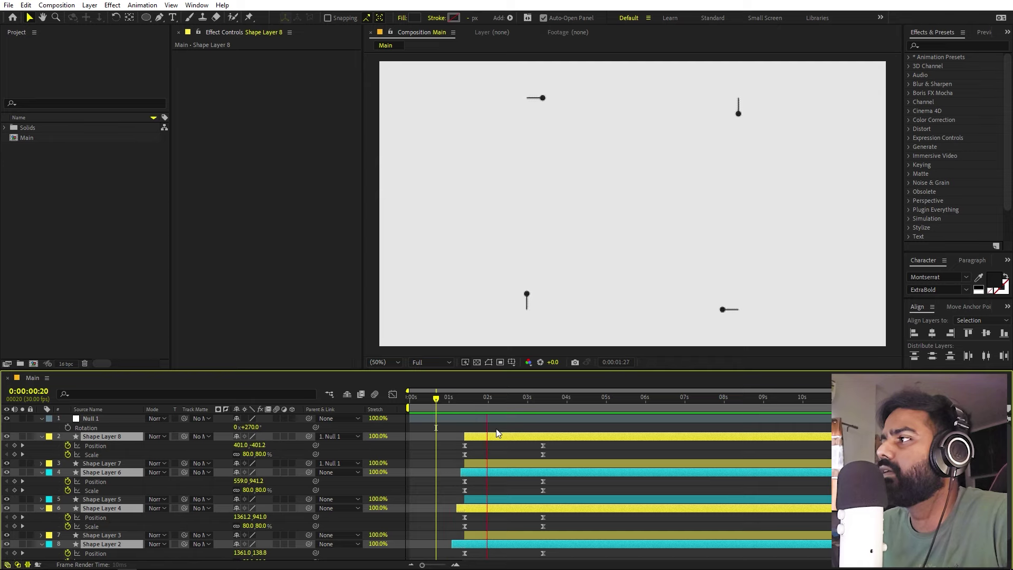
key(space)
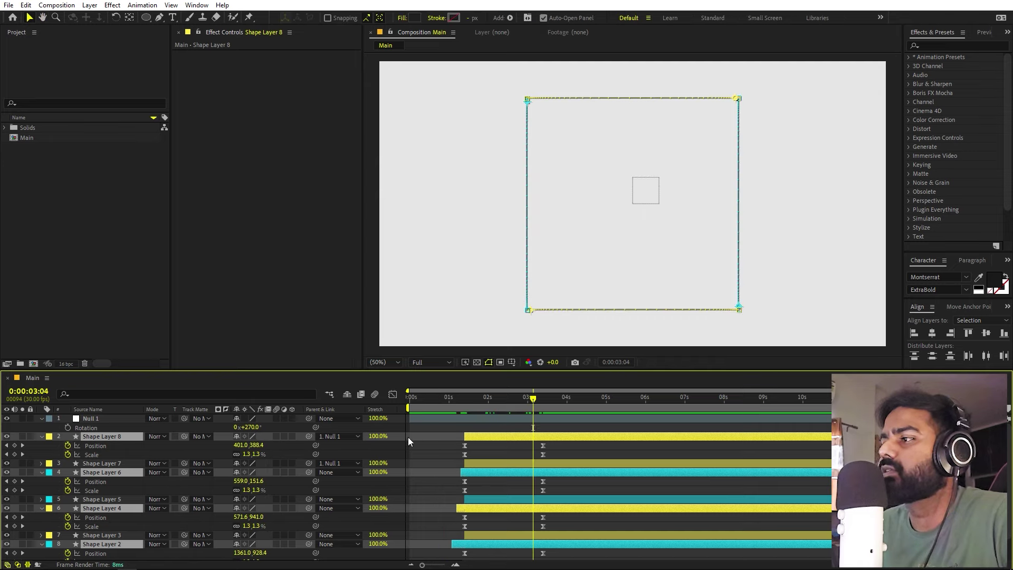
key(ctrl+a)
Step: Move Shape Layers 1–8 so their animation starts near 0 seconds
key(u)
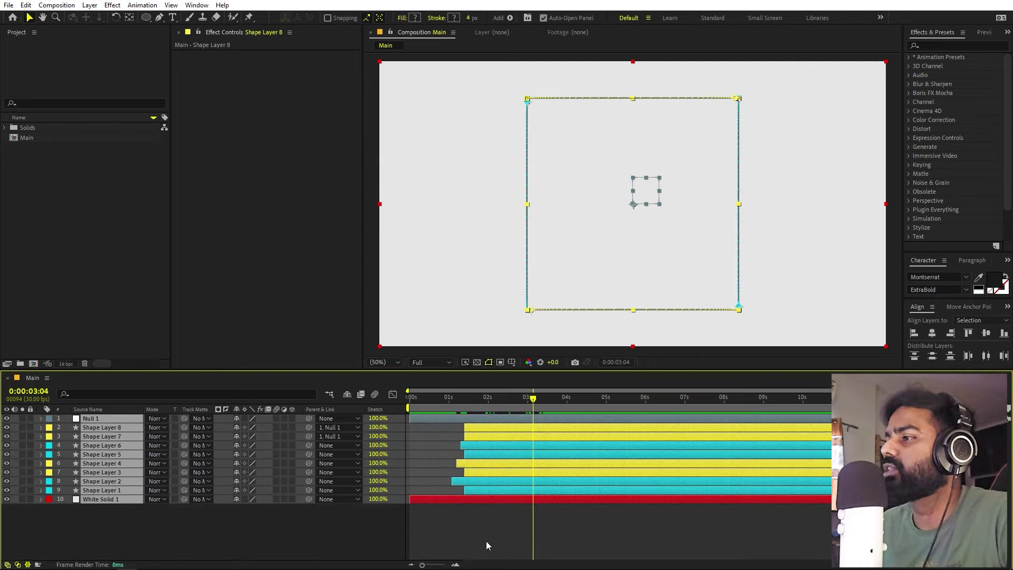
click(486, 541)
click(471, 425)
key(Home)
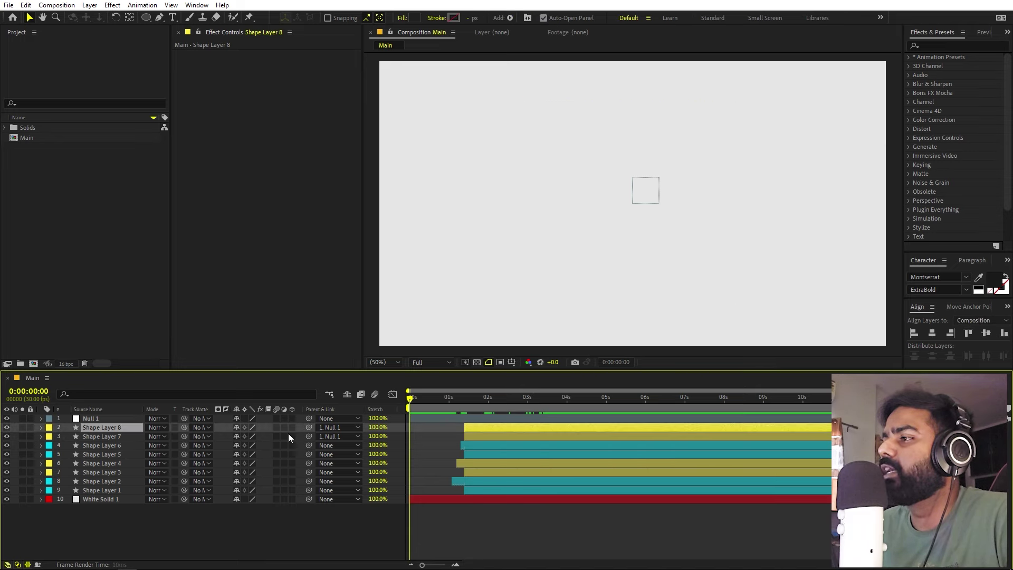
shift+click(478, 491)
drag(484, 480, 435, 480)
key(F2)
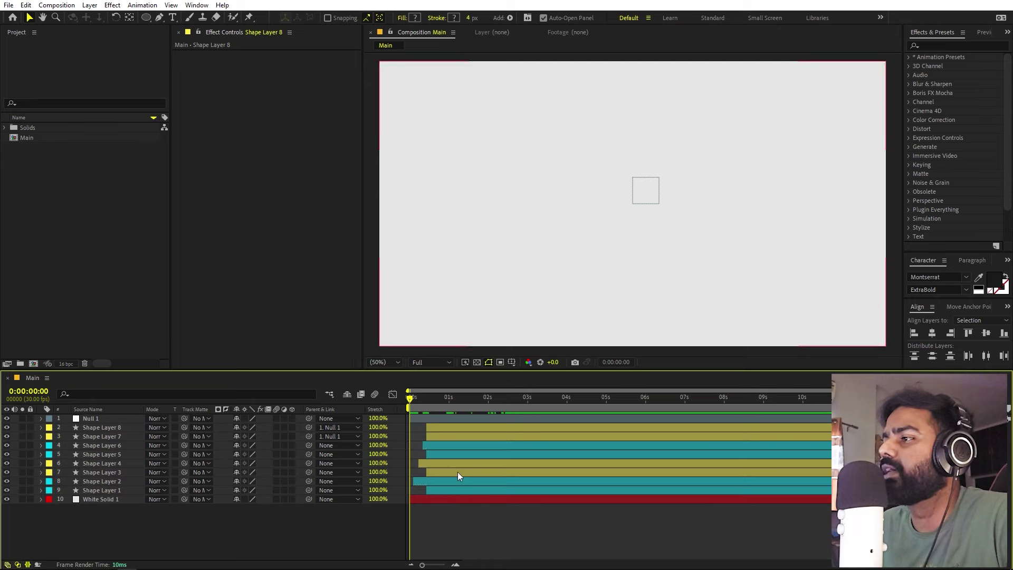
Step: Pre-compose Null 1 and the eight shape layers into a composition named 'Square'
click(435, 417)
shift+click(435, 487)
right_click(99, 464)
click(141, 394)
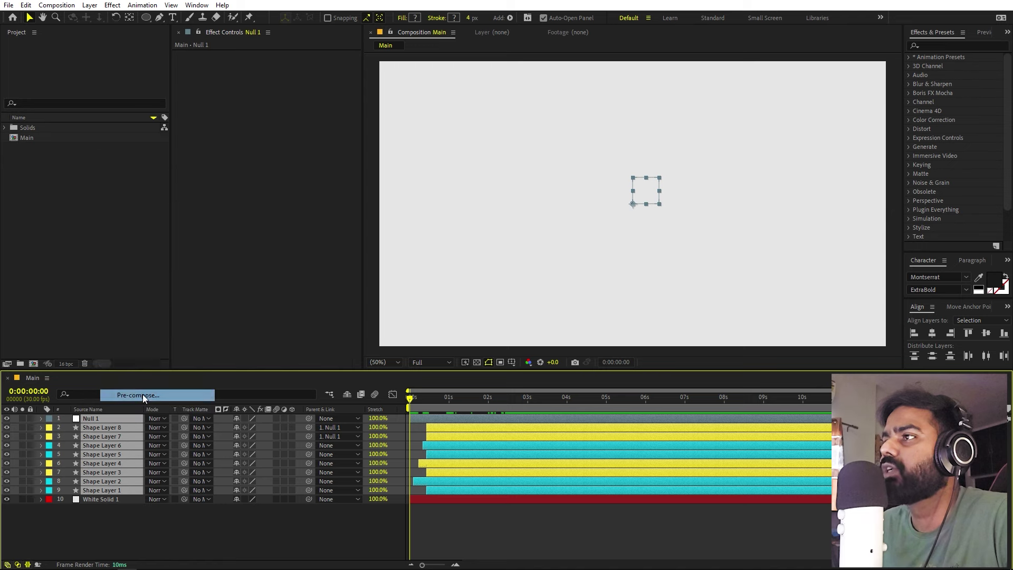
text(S)
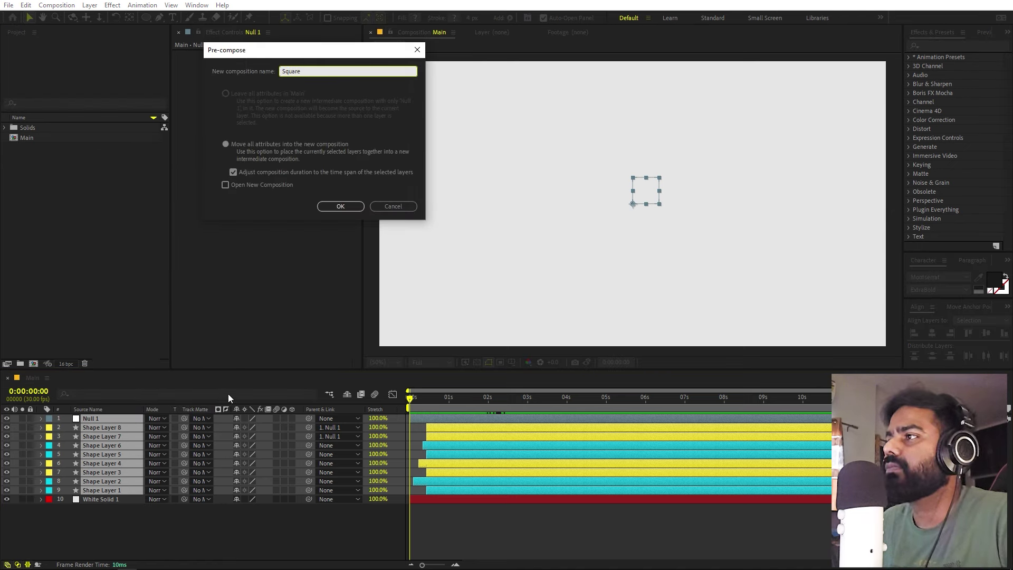
text(quare)
click(340, 205)
drag(411, 403, 499, 410)
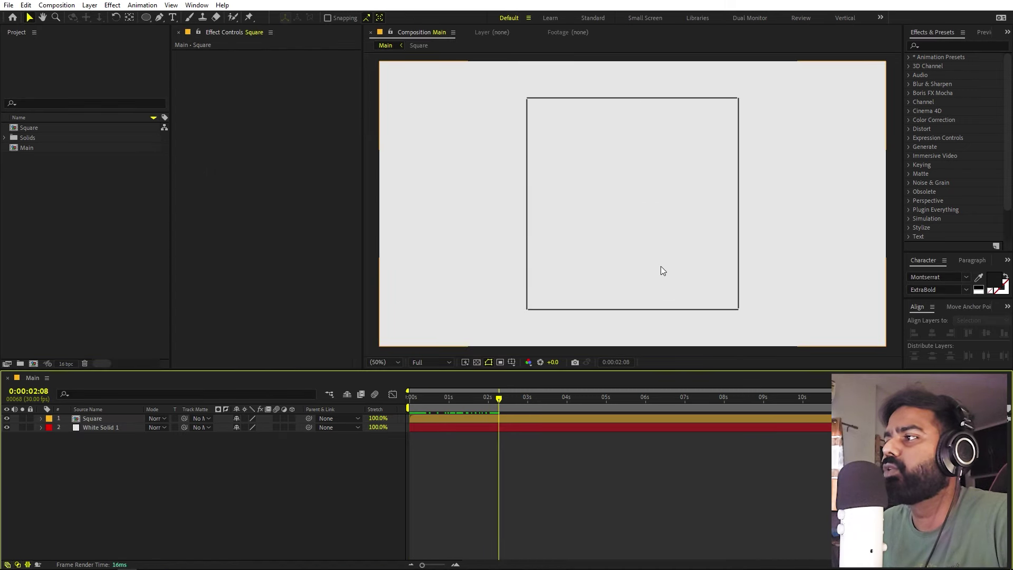
drag(460, 397, 473, 414)
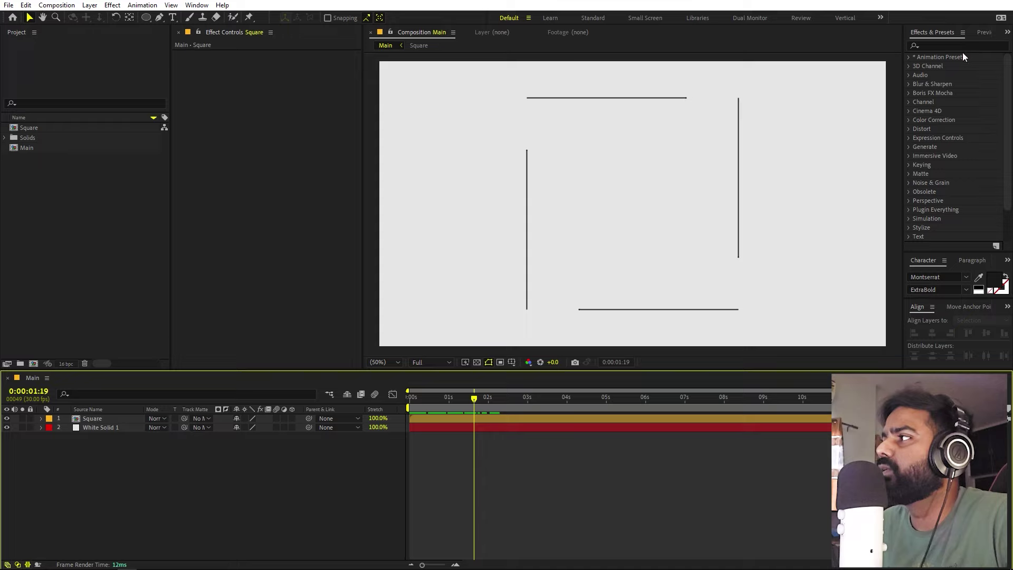
Step: Apply Gaussian Blur to the Square layer, found by searching 'gaus' in Effects & Presets
click(962, 46)
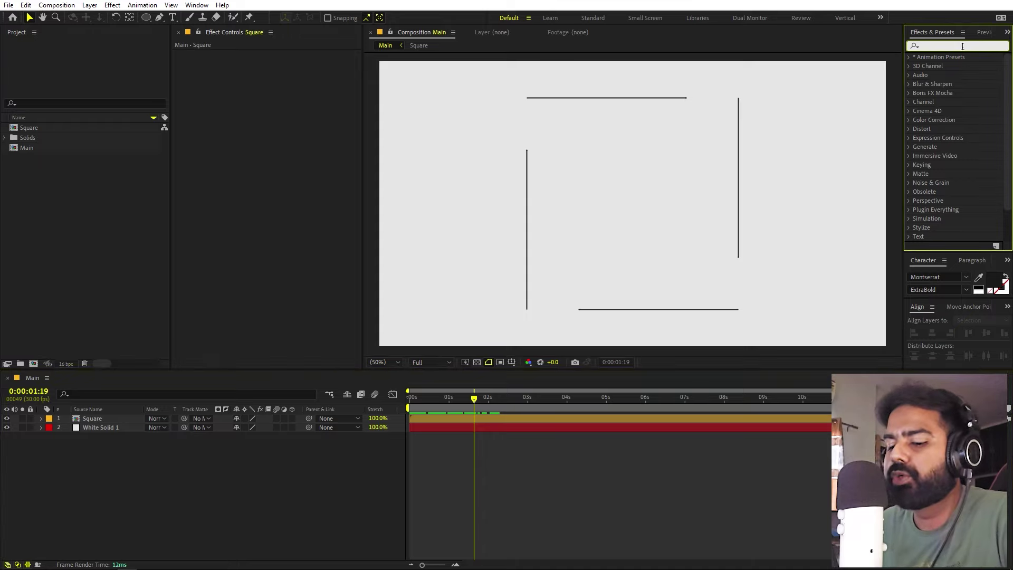
text(gaus)
drag(964, 67, 274, 180)
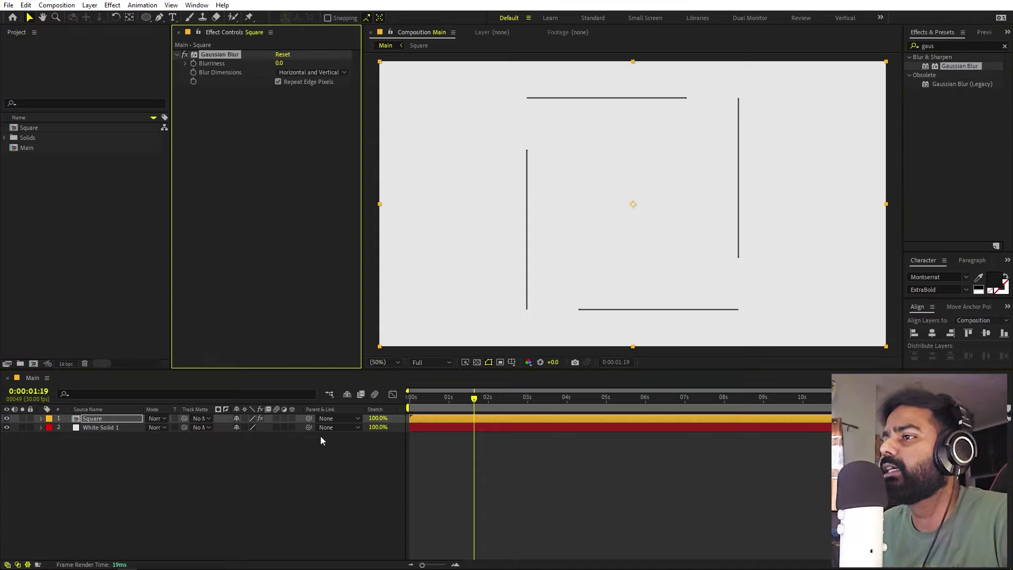
Step: Keyframe Square's Scale at 100% at 1:11 and raise it to about 249% at 3:21
drag(470, 416, 410, 408)
key(s)
key(space)
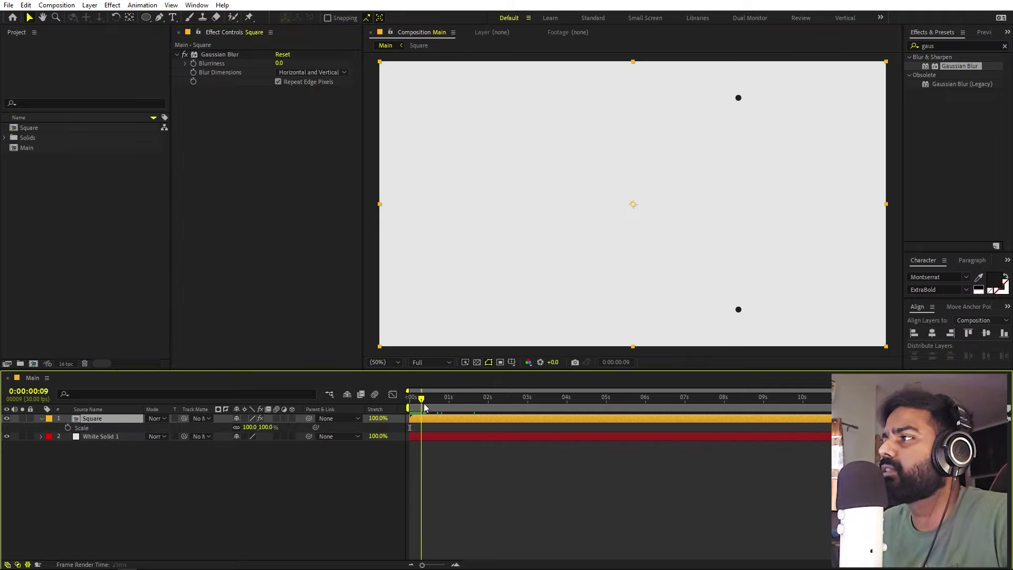
click(67, 427)
drag(465, 404, 555, 405)
drag(250, 428, 334, 435)
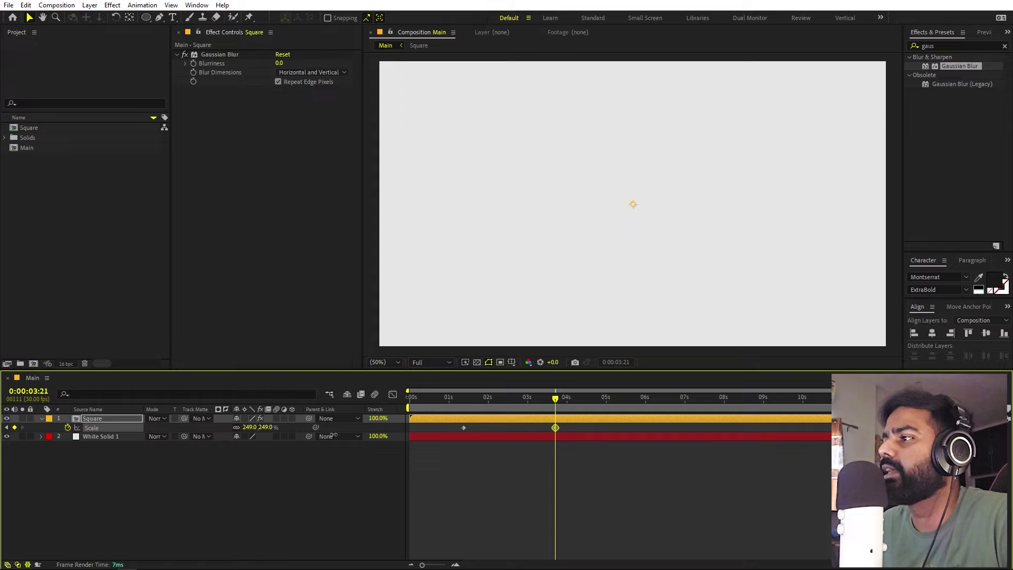
Step: Apply Easy Ease to both Scale keyframes and preview the eased growth
click(453, 396)
key(space)
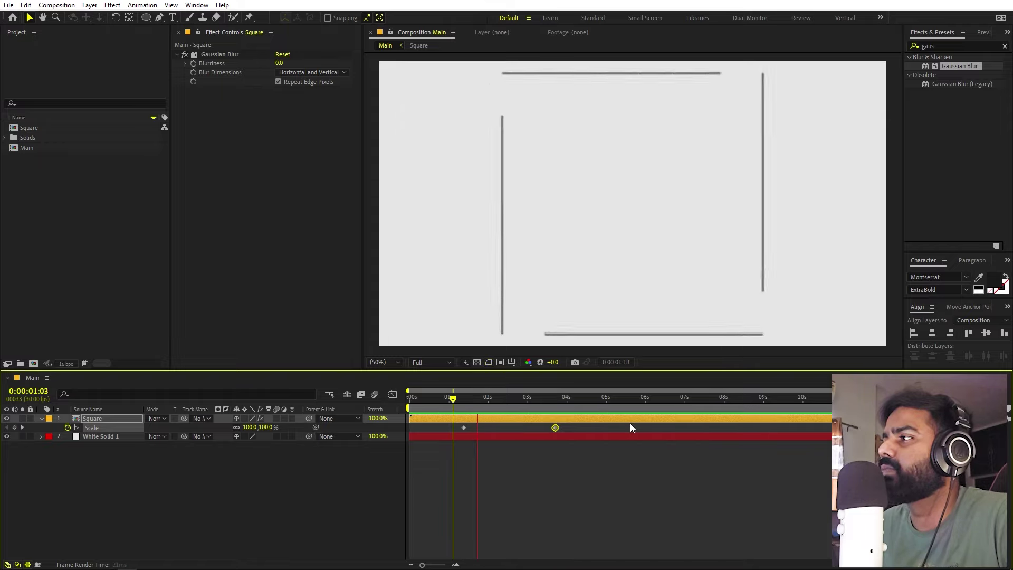
drag(572, 432, 397, 421)
key(F9)
click(456, 405)
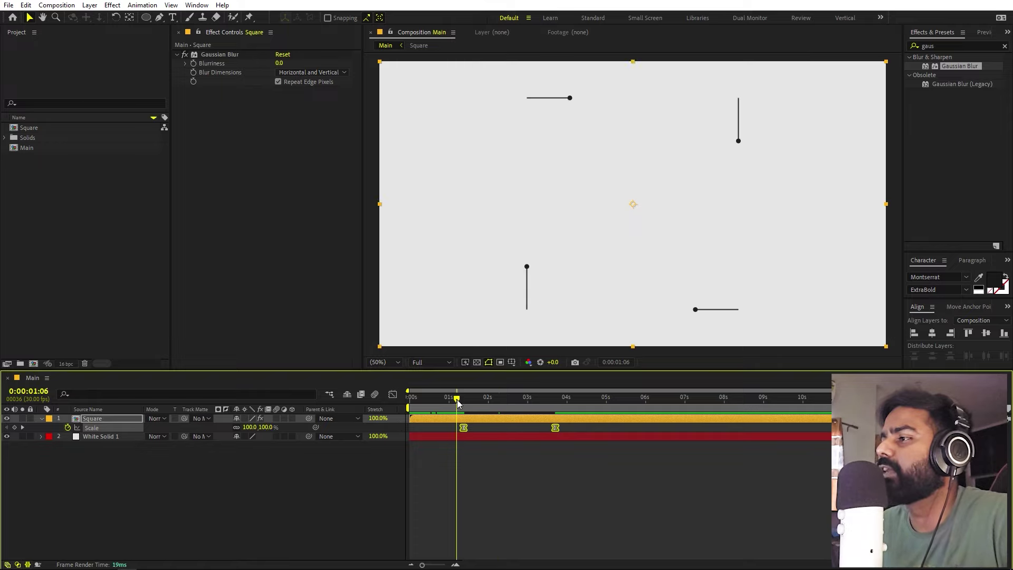
key(space)
Step: Keyframe Blurriness from 0 at 1:11 to 35.5 at 2:17
click(464, 400)
key(v)
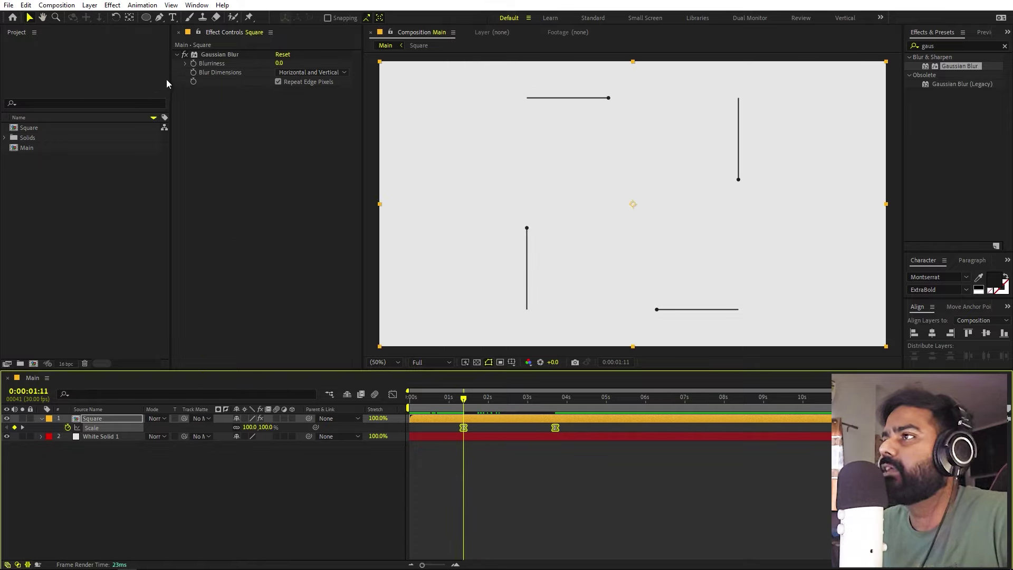
click(193, 63)
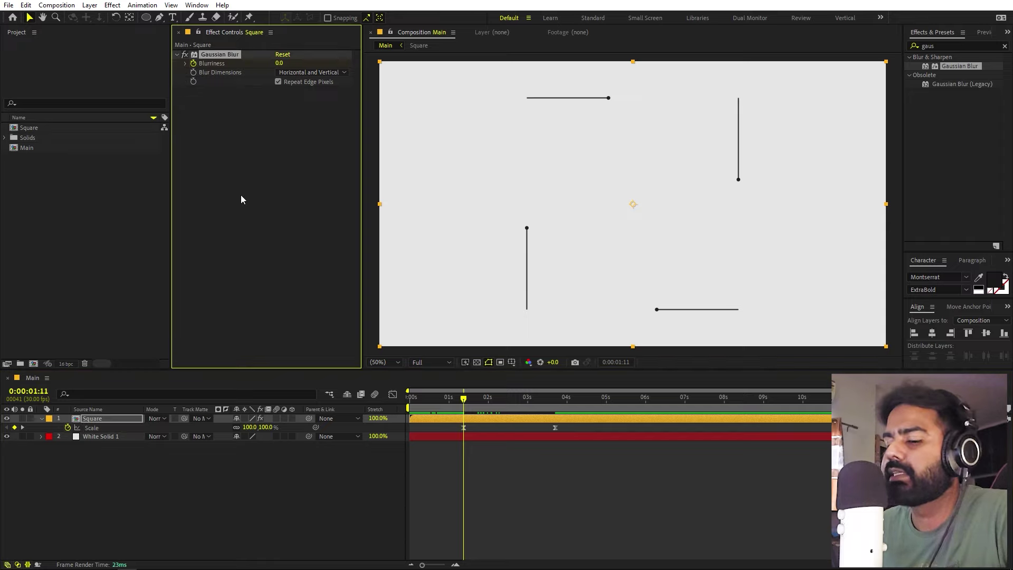
drag(492, 406, 510, 411)
drag(237, 436, 453, 462)
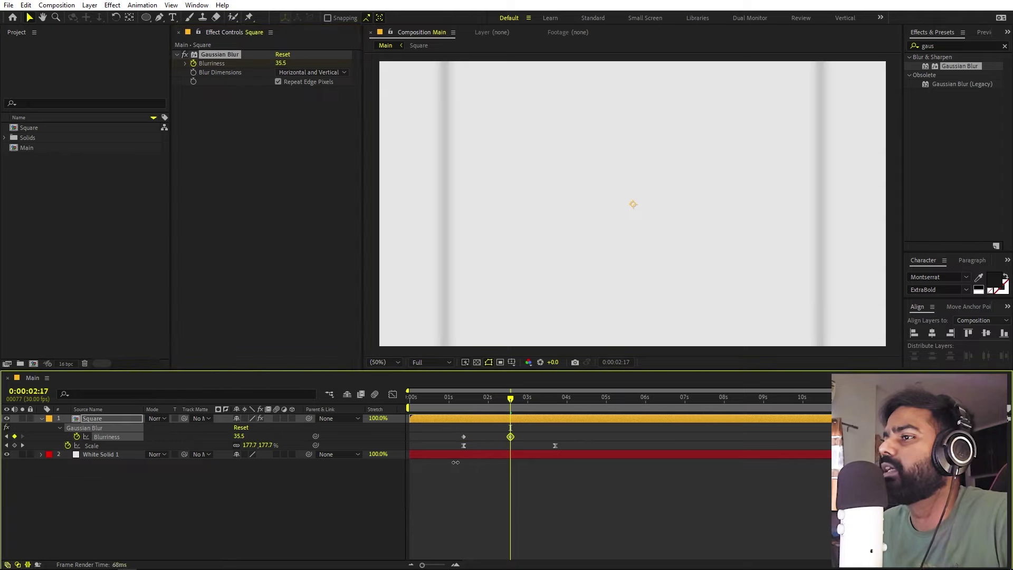
Step: Keyframe Opacity from 100% at 2:17 to 0% around 3:21, then preview the animation
key(t)
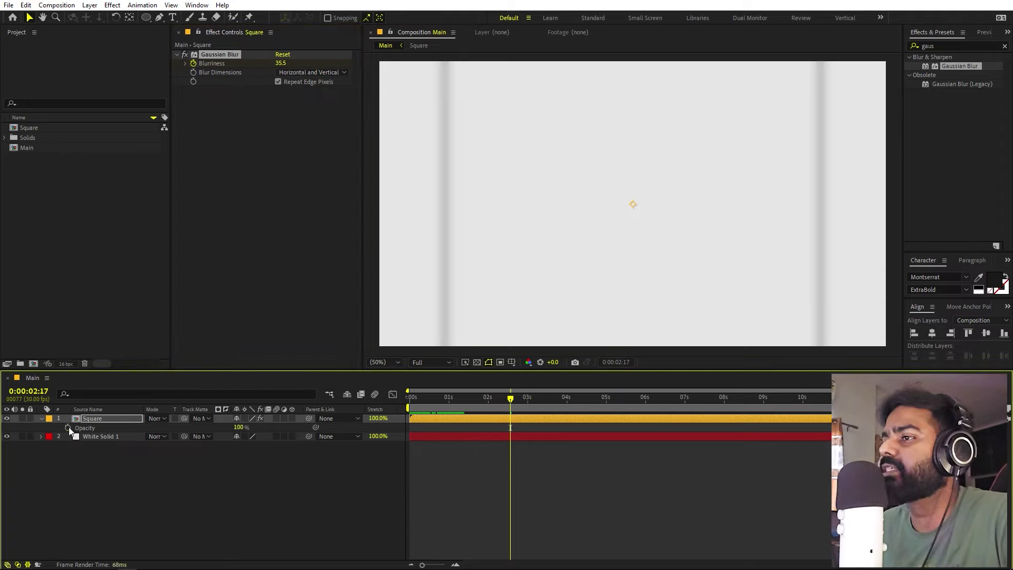
click(67, 427)
drag(515, 407, 551, 411)
drag(240, 432, 201, 432)
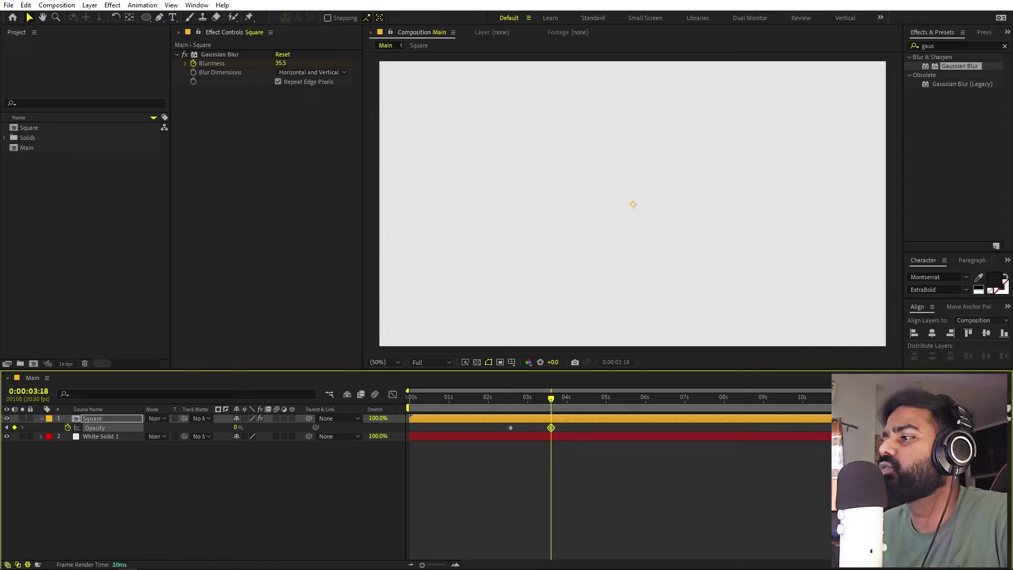
key(u)
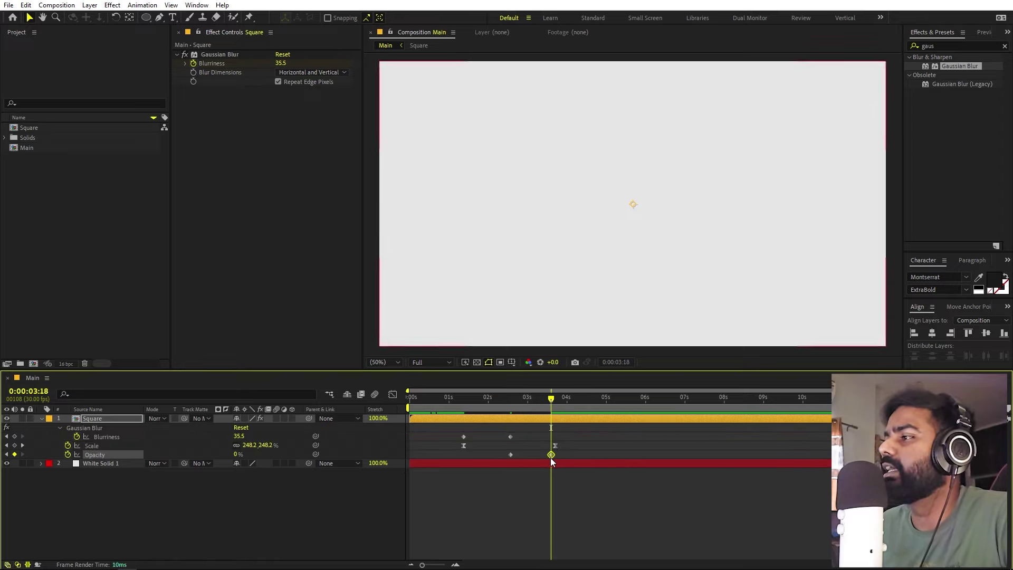
drag(551, 455, 556, 454)
key(space)
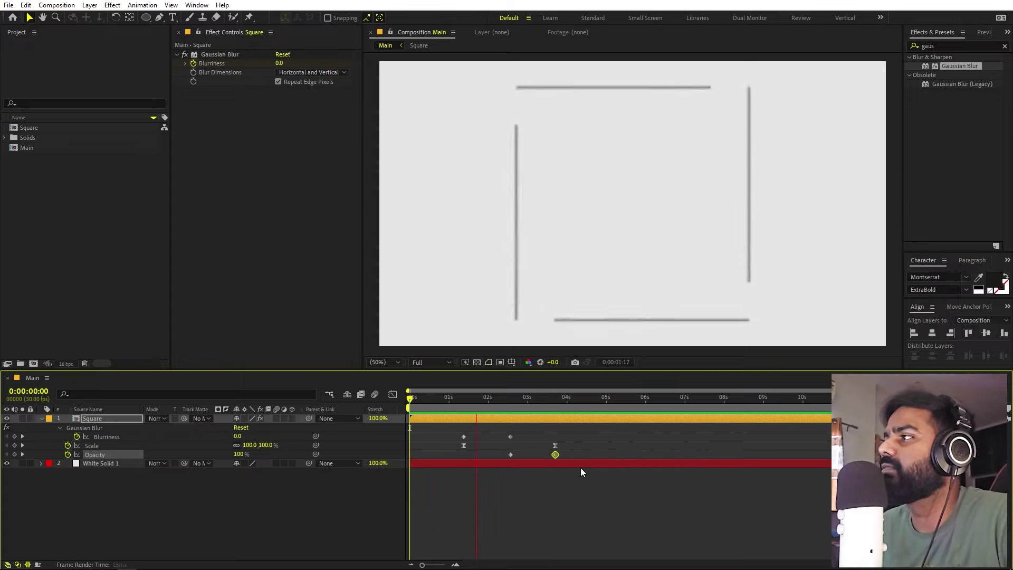
Step: Shift both Blurriness keyframes later so the square stays sharp longer, then preview
click(444, 397)
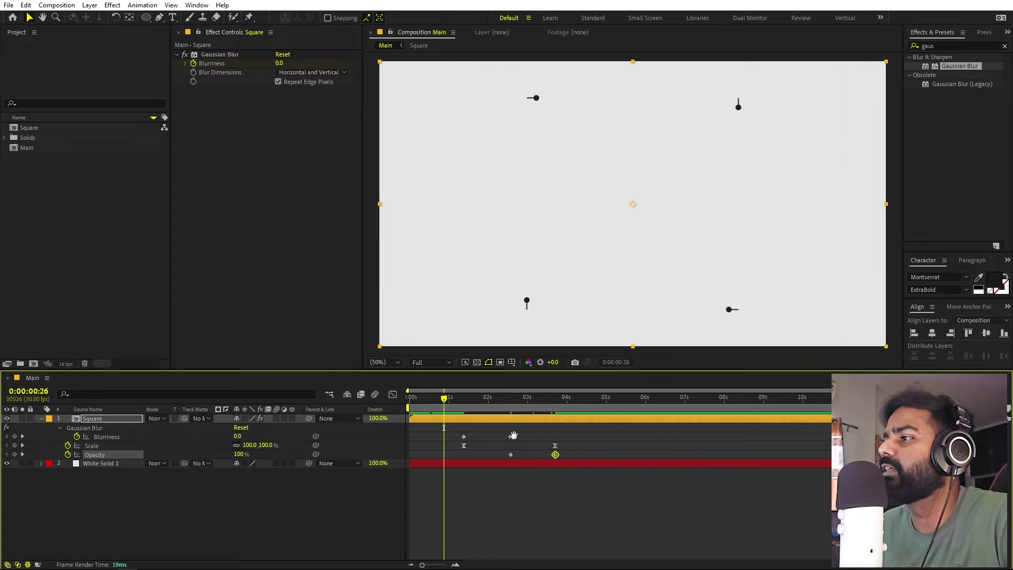
key(space)
mouse_move(543, 426)
mouse_down()
mouse_move(455, 438)
mouse_move(533, 436)
mouse_up()
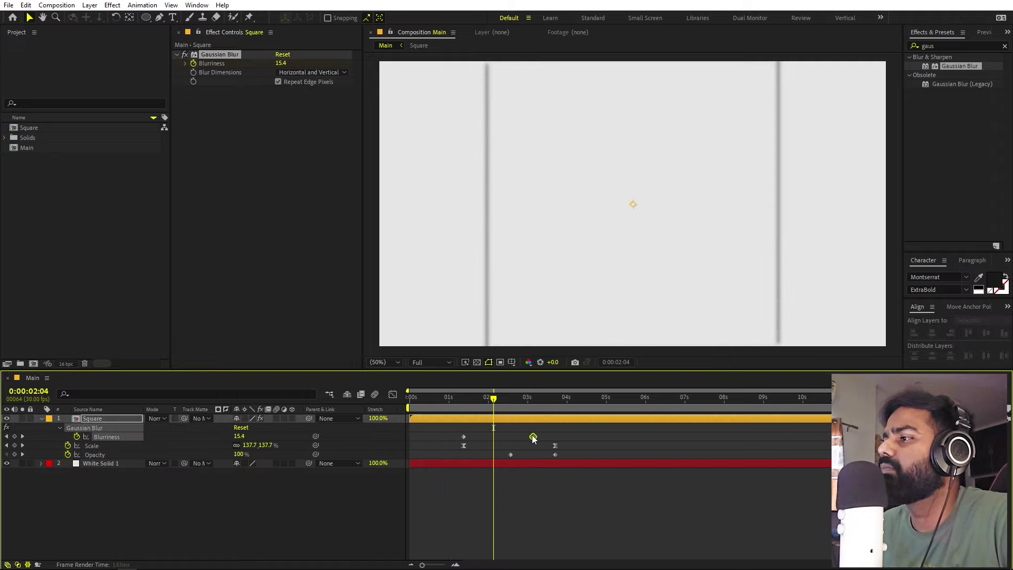
drag(464, 436, 481, 437)
click(454, 397)
key(space)
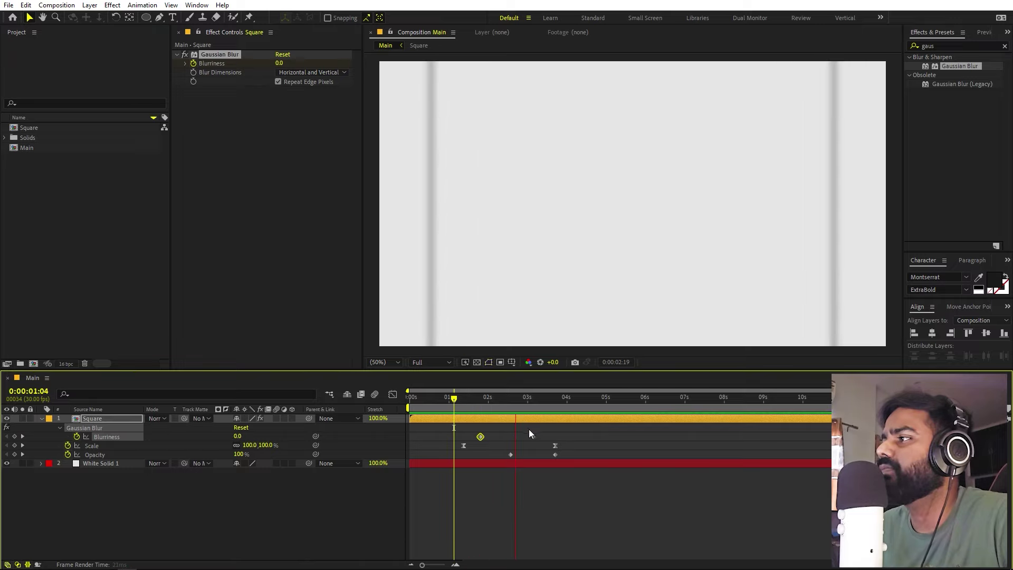
key(space)
Step: Collapse the property rows, scrub to 1:13, and select the Square layer
key(Home)
click(138, 516)
key(u)
drag(417, 407, 462, 406)
click(104, 418)
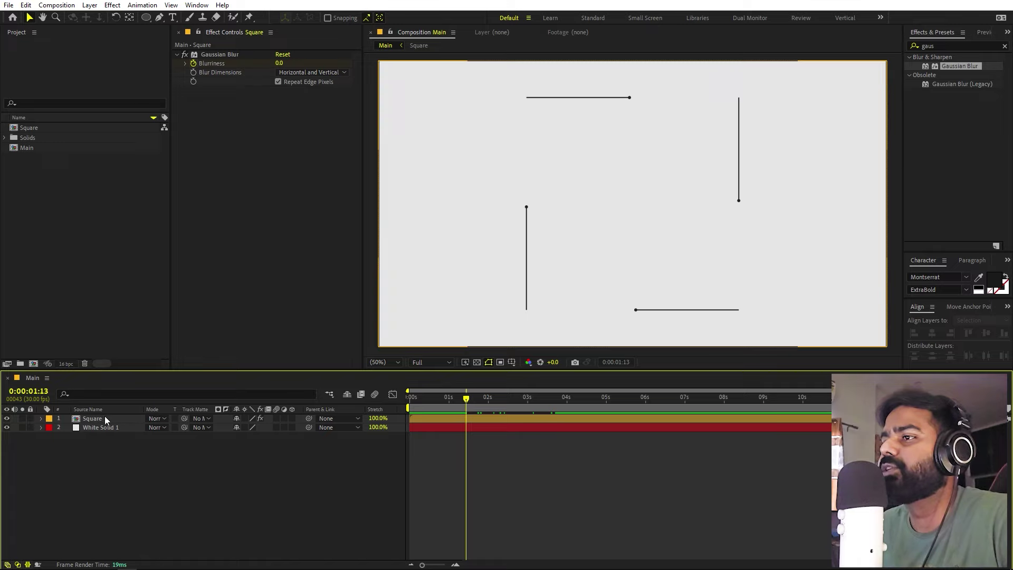
click(103, 417)
Step: Duplicate Square as a slightly delayed copy rotated 45° with its scale keyframe at 55.8%
key(ctrl+d)
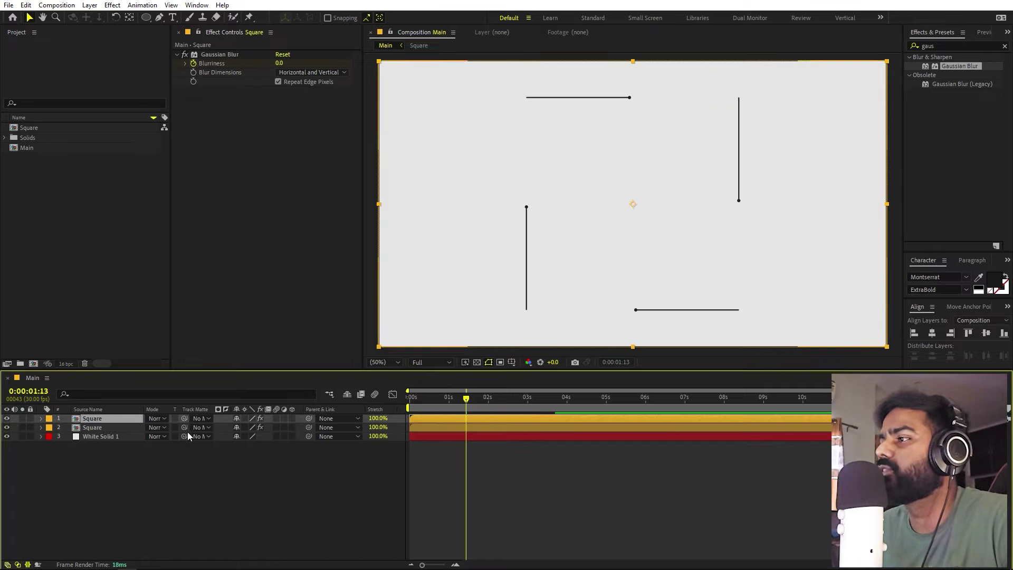
drag(449, 419, 471, 418)
key(r)
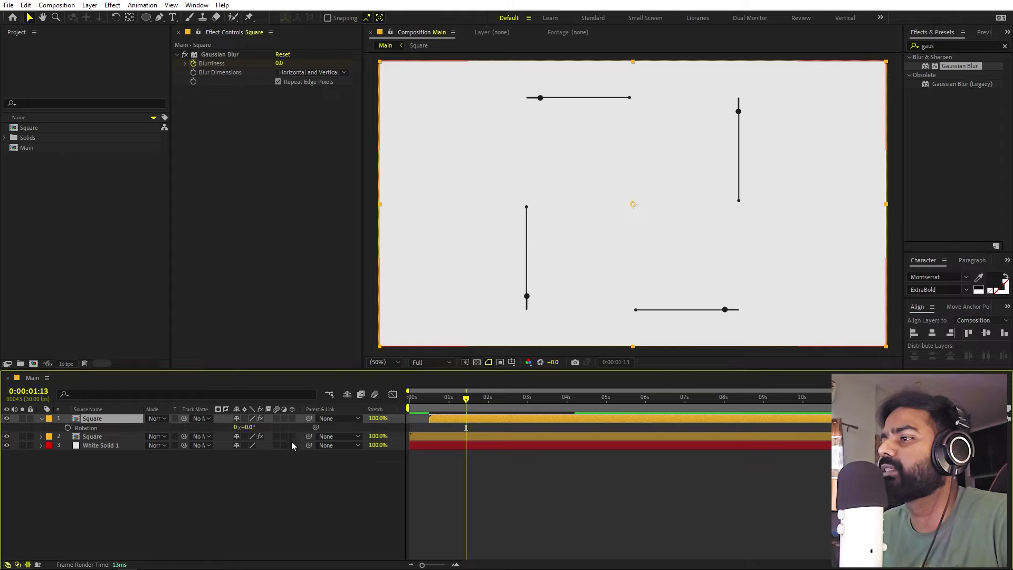
text(45)
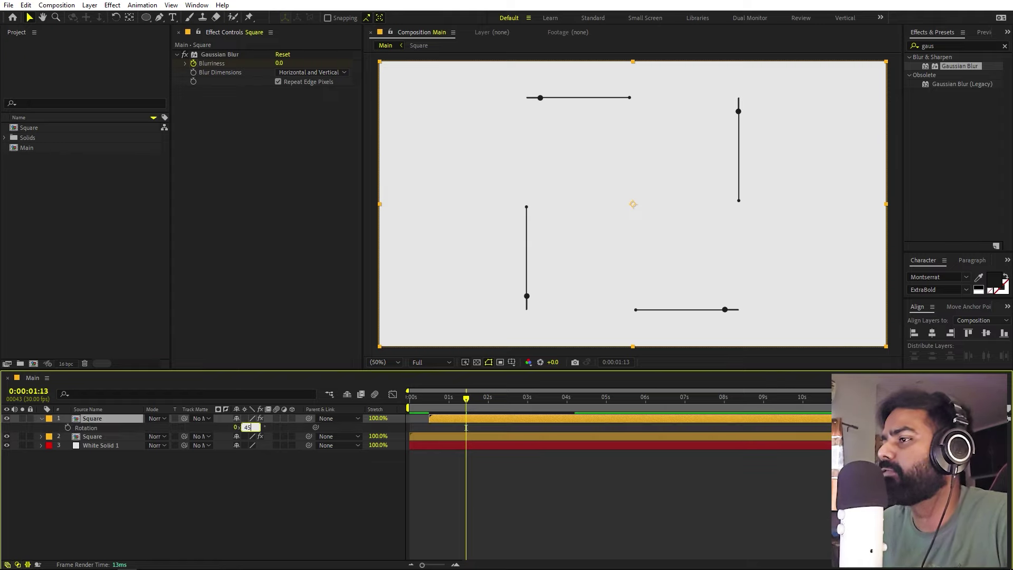
key(Return)
key(s)
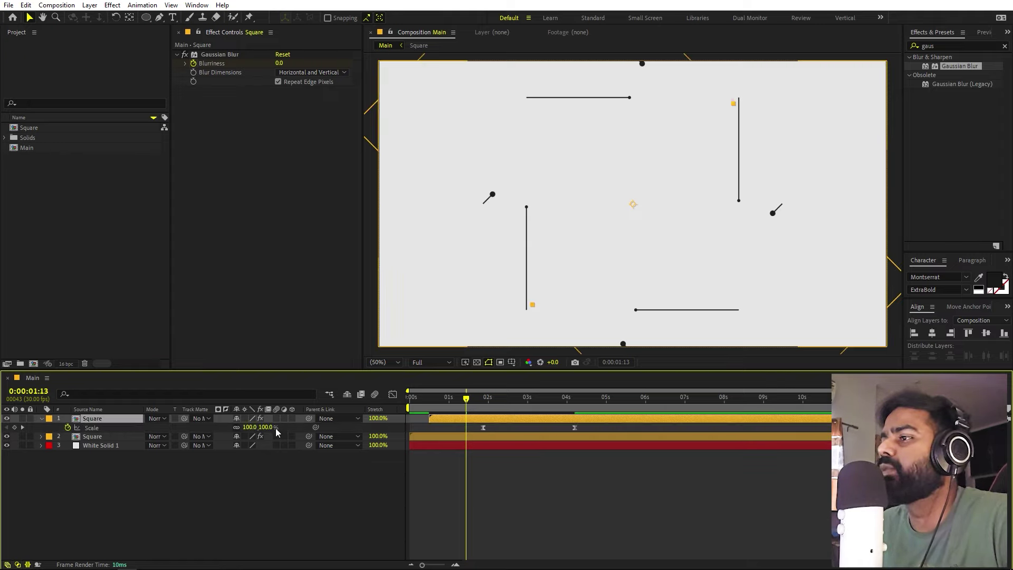
drag(466, 398, 483, 399)
drag(229, 430, 218, 431)
key(space)
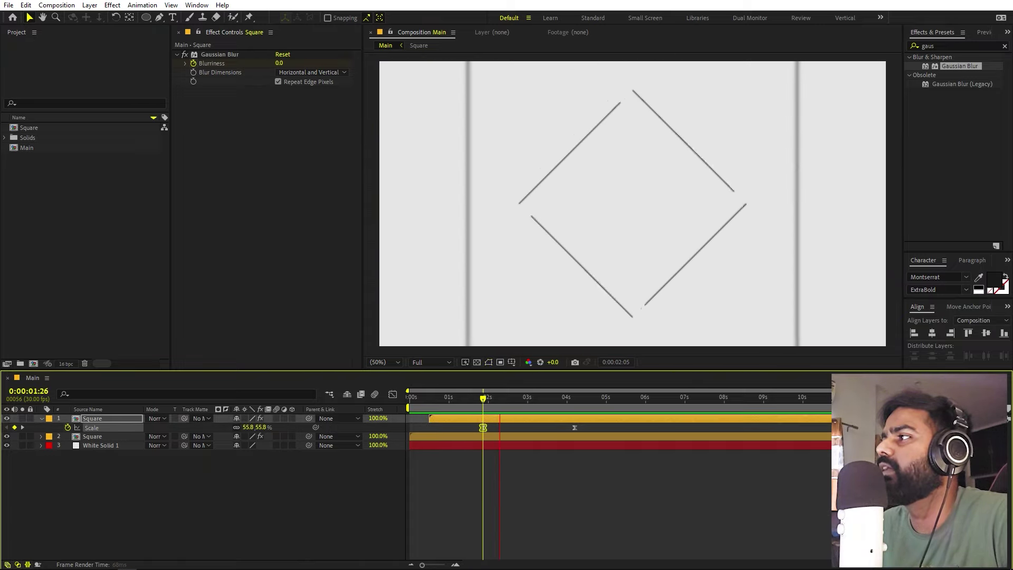
key(space)
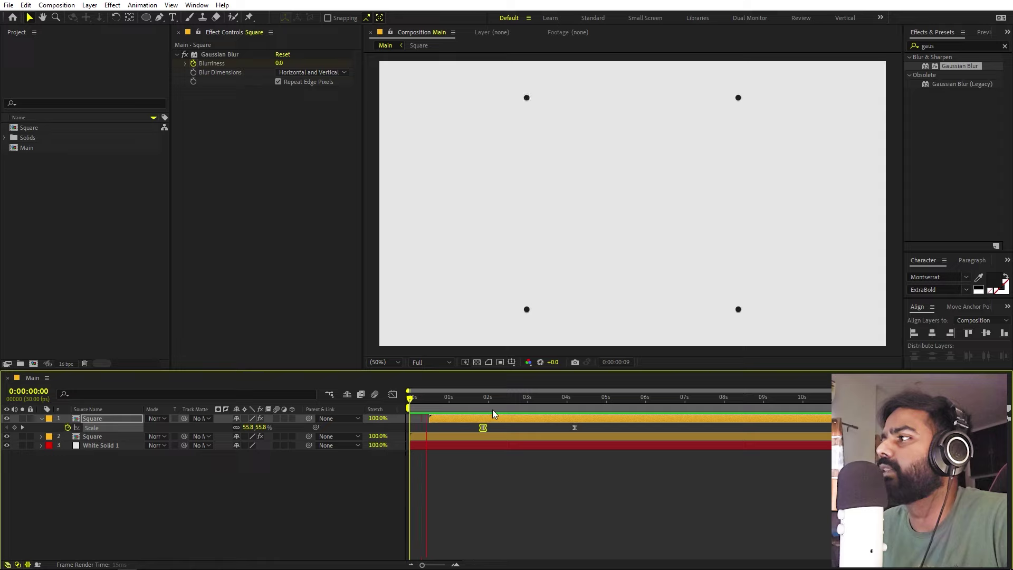
mouse_move(458, 415)
mouse_down()
mouse_move(449, 416)
mouse_move(468, 416)
mouse_up()
Step: Make another copy rotated 81.7° with its scale keyframe at 49.2%, then duplicate it again
key(ctrl+d)
key(r)
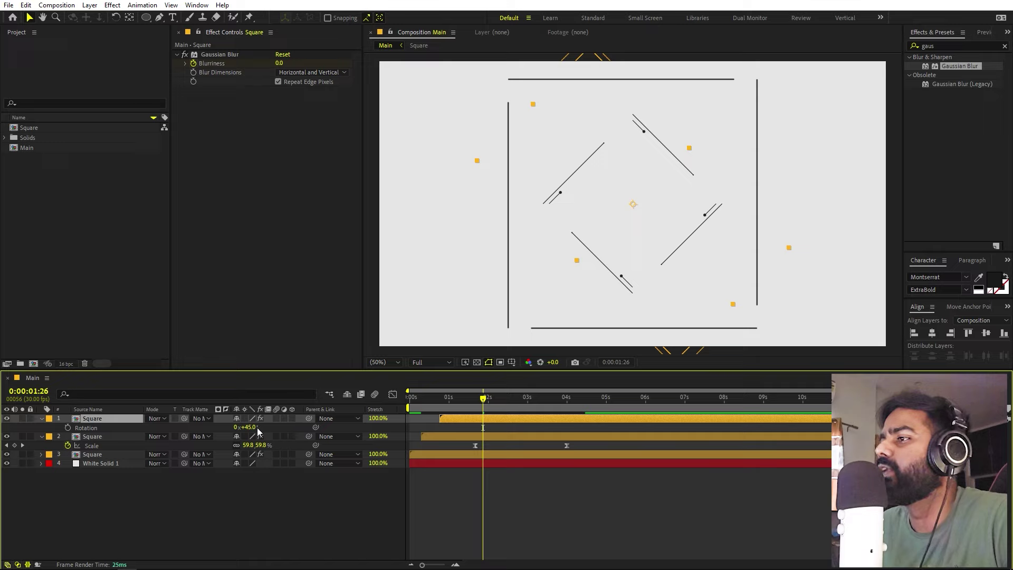
click(256, 429)
drag(249, 427, 269, 427)
drag(497, 422, 495, 422)
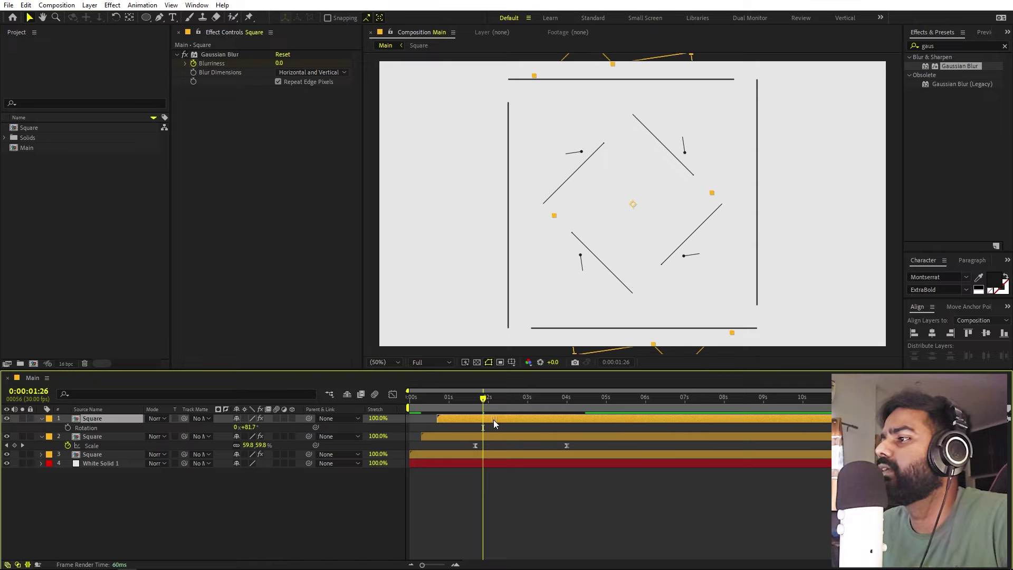
click(491, 398)
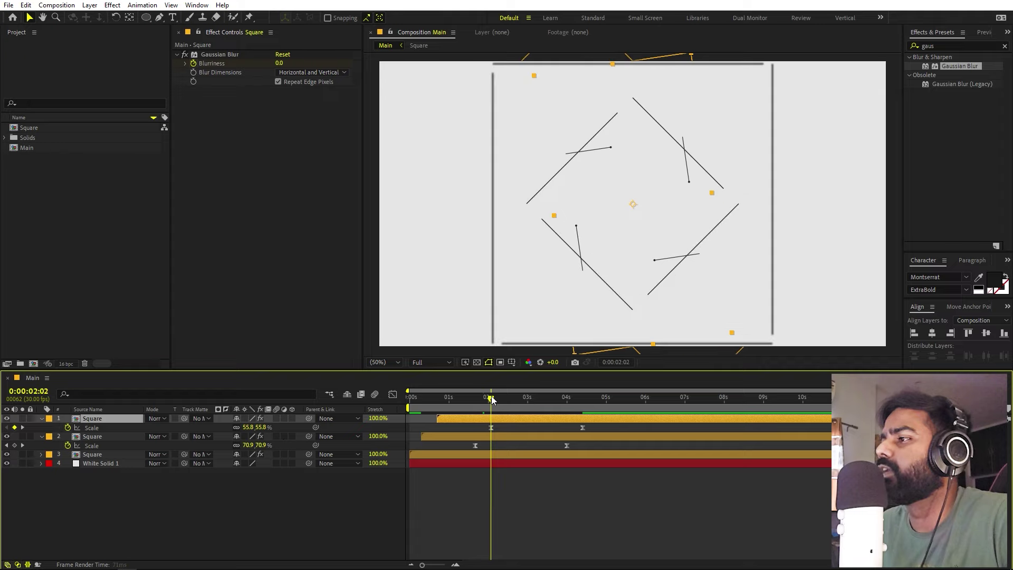
mouse_move(257, 429)
mouse_down()
mouse_move(219, 431)
mouse_move(238, 430)
mouse_up()
key(space)
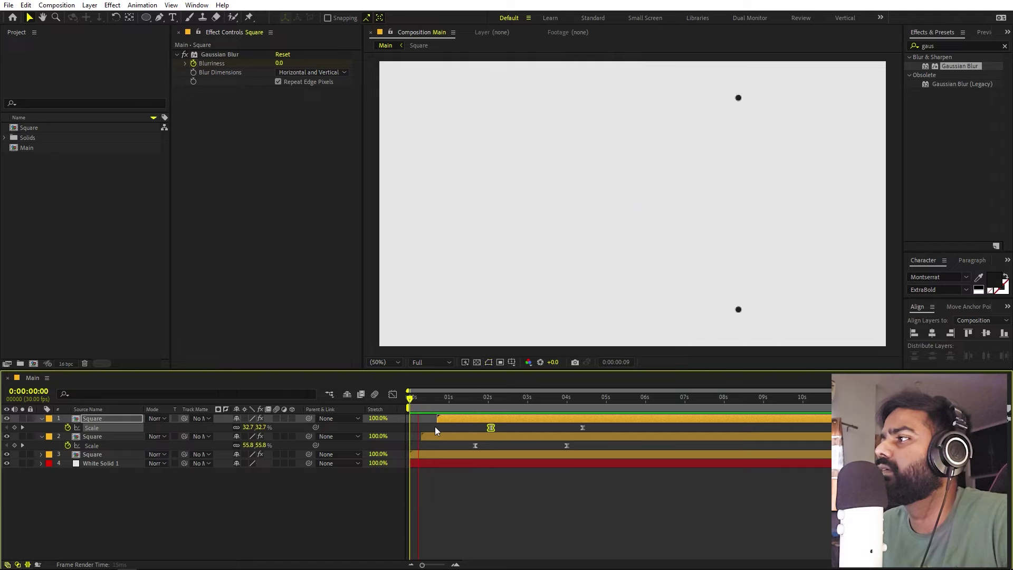
key(space)
key(ctrl+d)
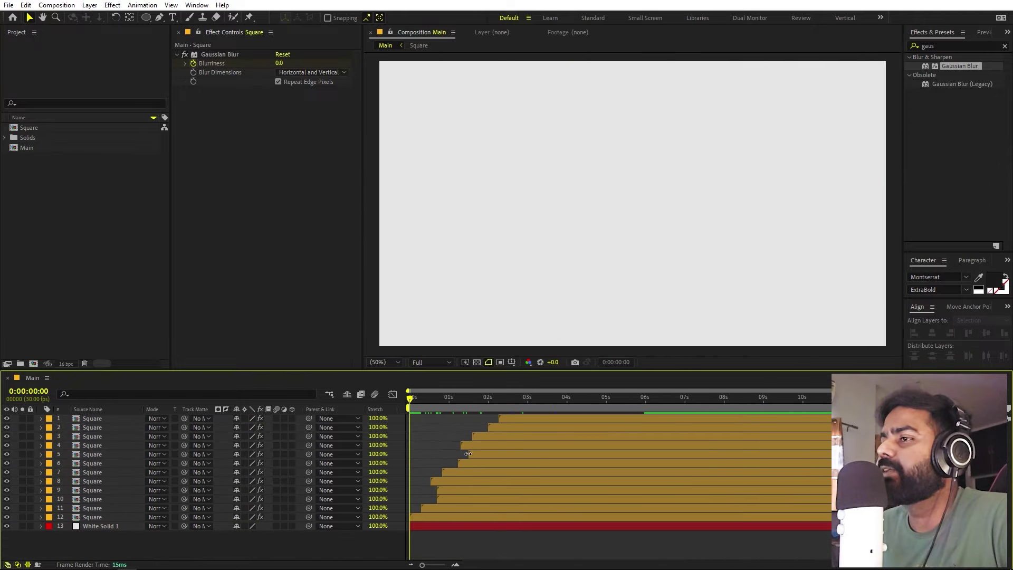
Step: Preview the twelve staggered Square rings expanding, blurring and fading out
key(space)
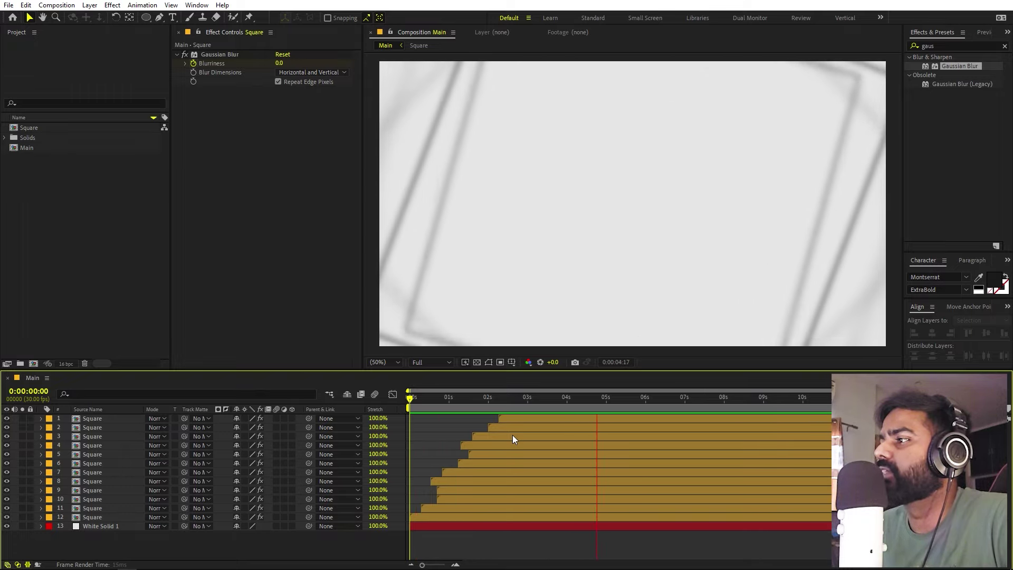
key(space)
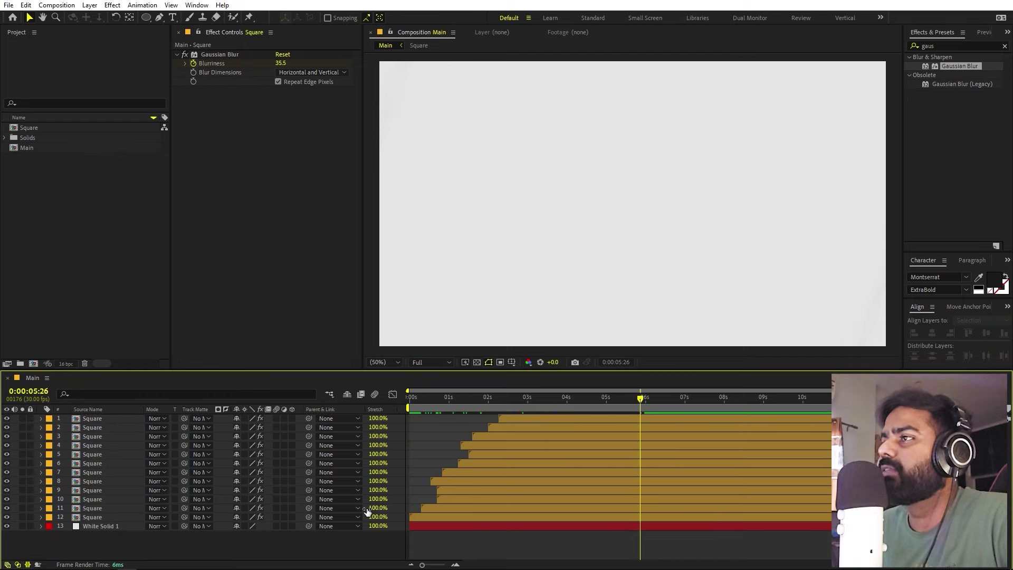
click(174, 17)
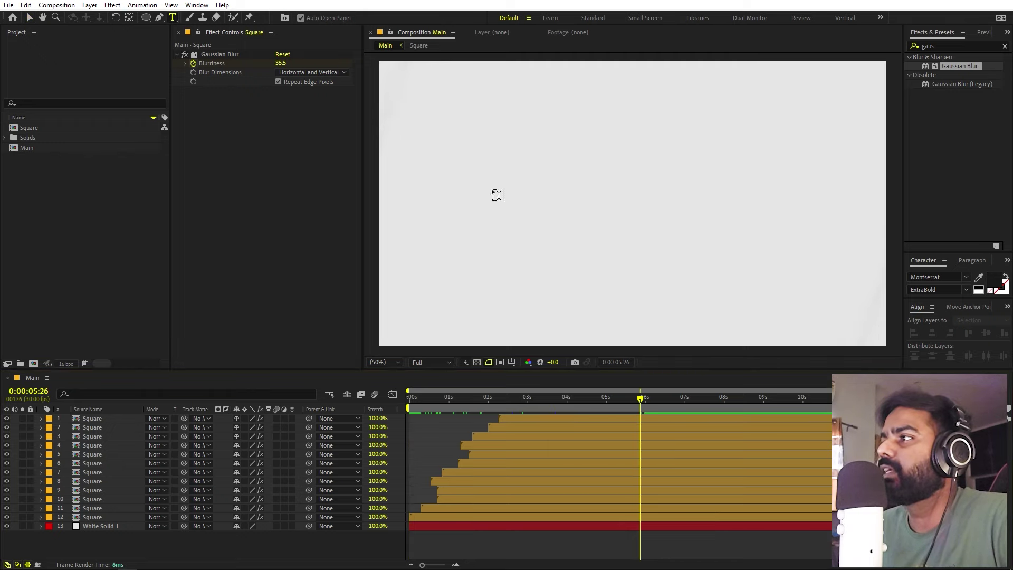
Step: Type the title MOTION / GRAPHICS on two lines and centre it horizontally and vertically
click(530, 198)
text(MOTION)
key(Return)
text(GRAPHICS)
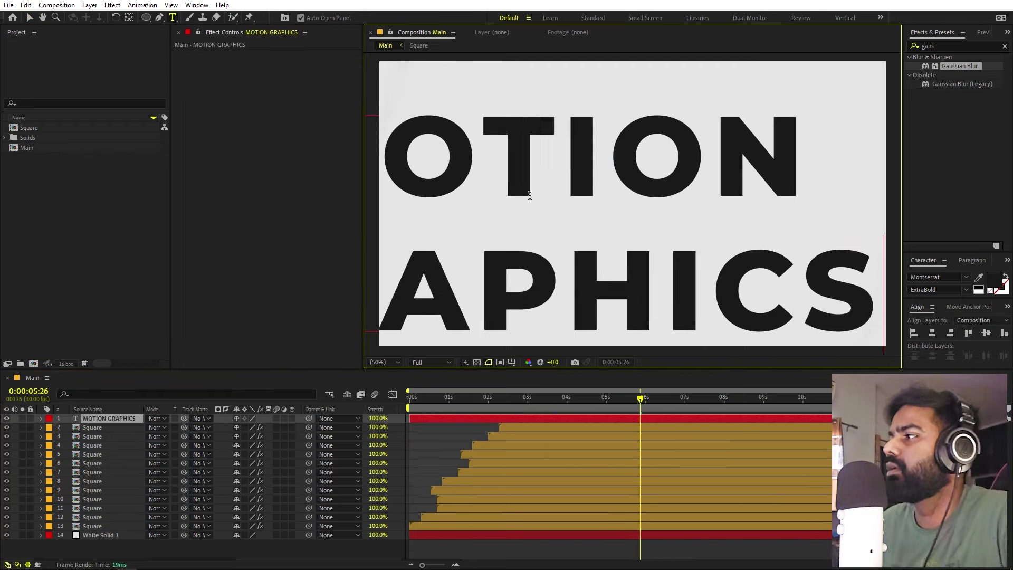
key(Escape)
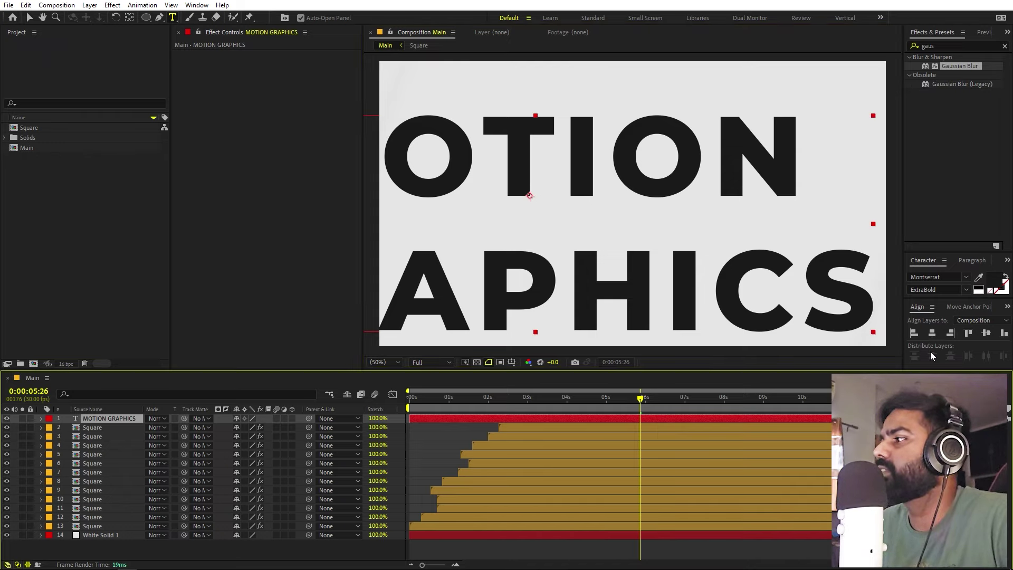
click(931, 333)
click(986, 333)
Step: Set the title's font size to 100 px and re-centre it in the comp
drag(960, 66, 859, 195)
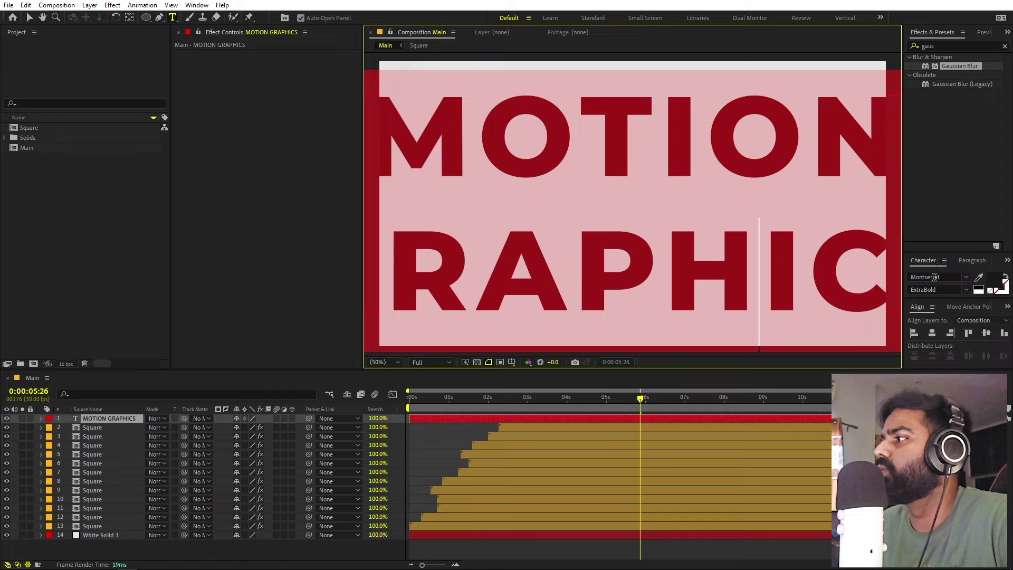
drag(939, 248, 945, 192)
click(931, 243)
text(100)
key(Return)
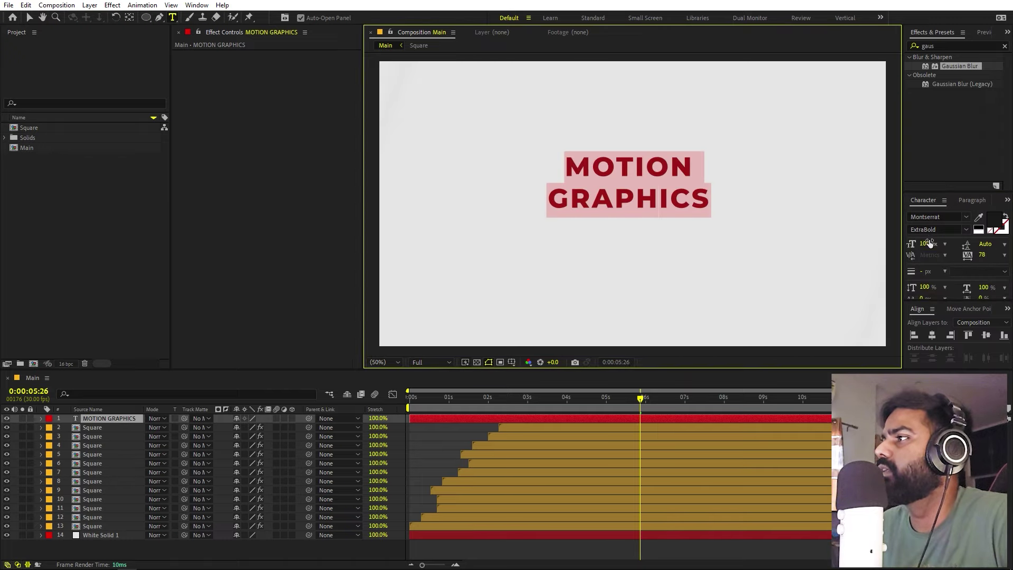
click(29, 18)
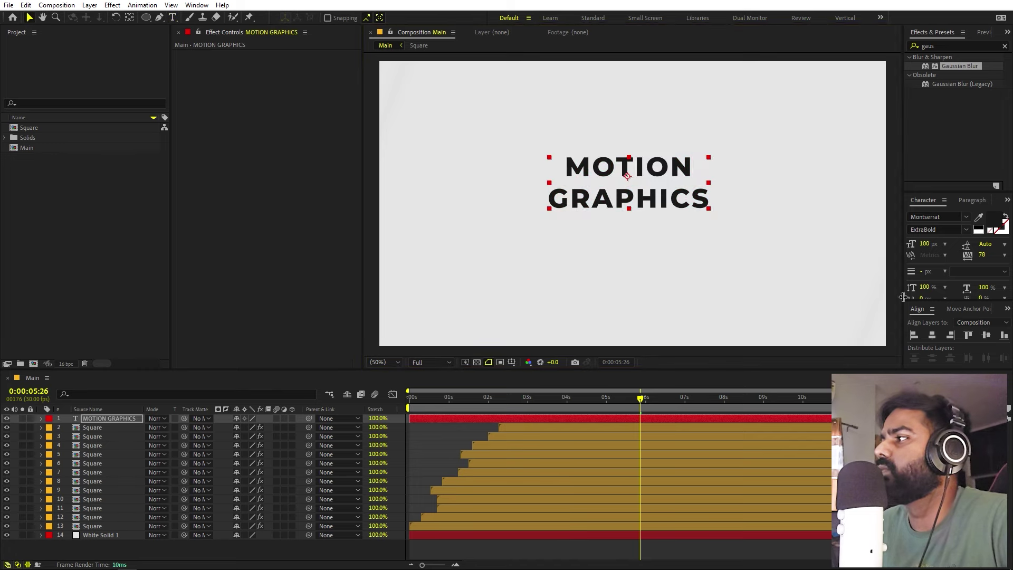
click(932, 335)
click(986, 335)
Step: Return to the timeline start and select the MOTION GRAPHICS layer
key(ctrl+shift+a)
drag(489, 397, 425, 403)
key(Home)
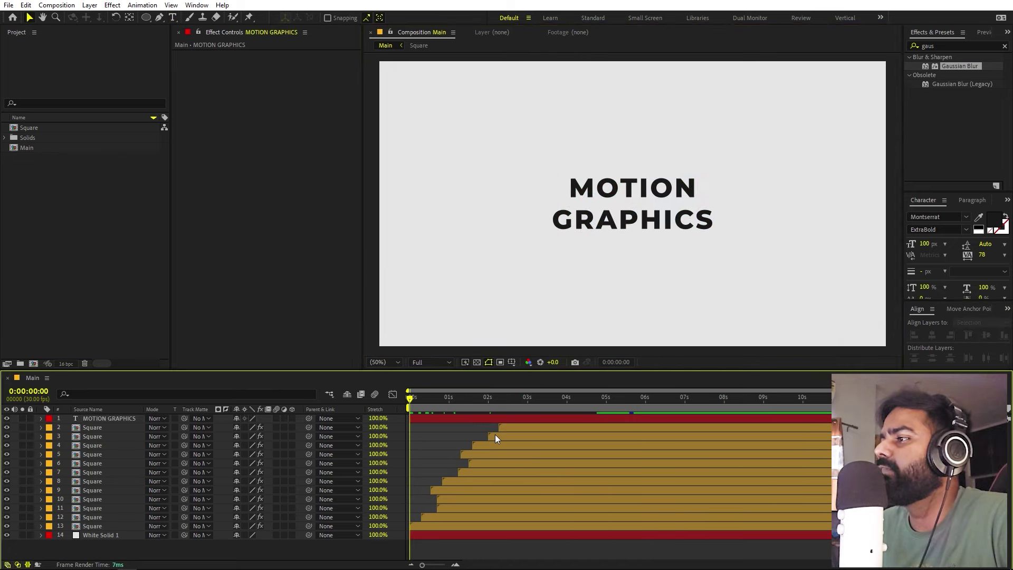
click(498, 418)
Step: Apply the Blur and Fade In preset to the title and preview its Completion animation
key(ctrl+5)
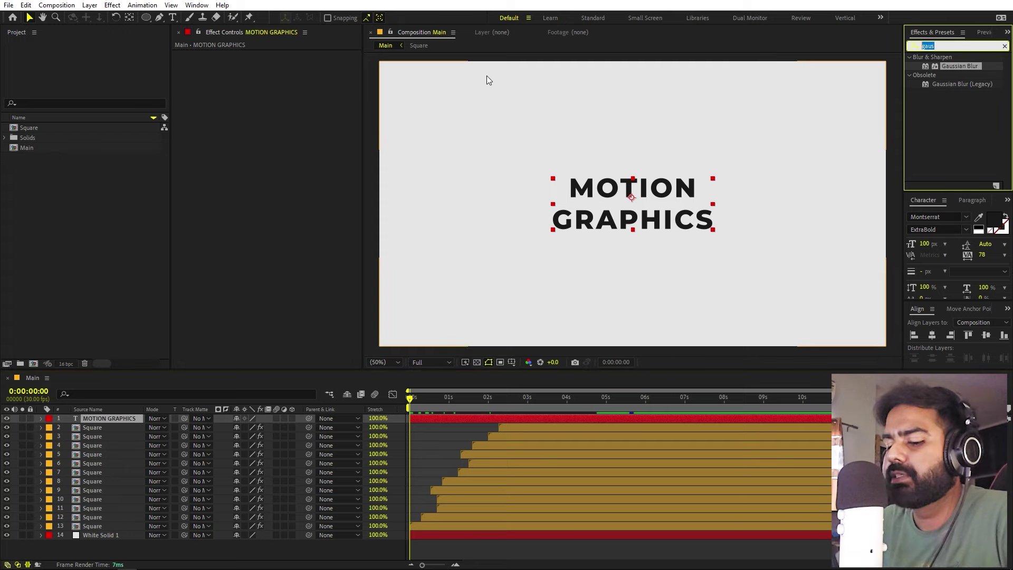
text(blur)
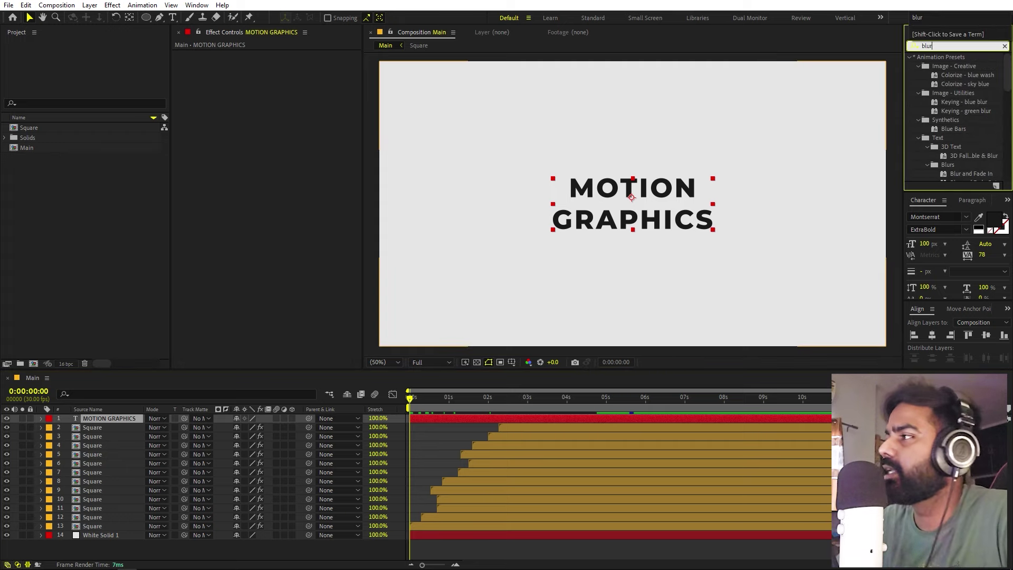
drag(965, 129, 433, 419)
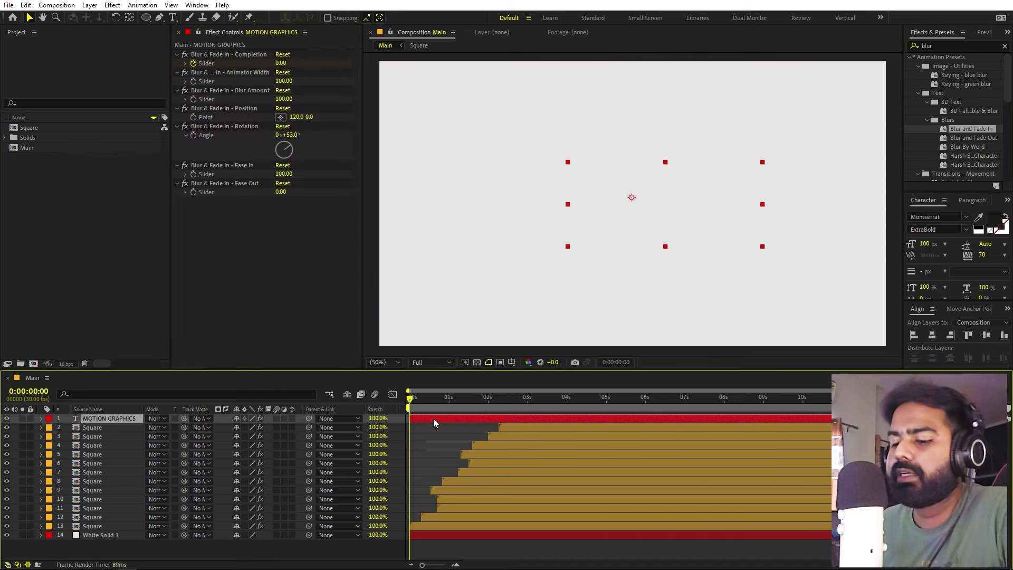
key(u)
key(space)
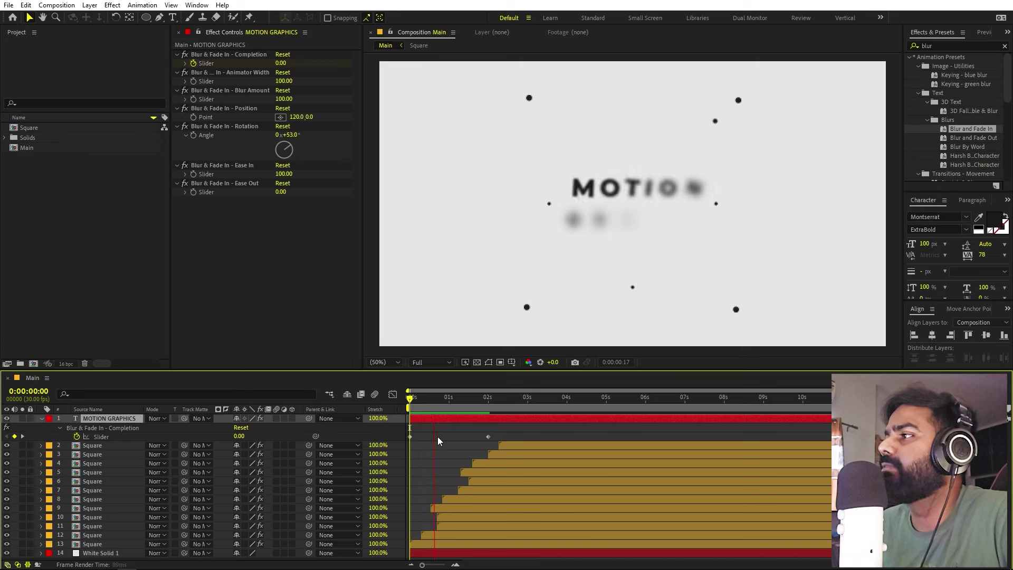
click(496, 399)
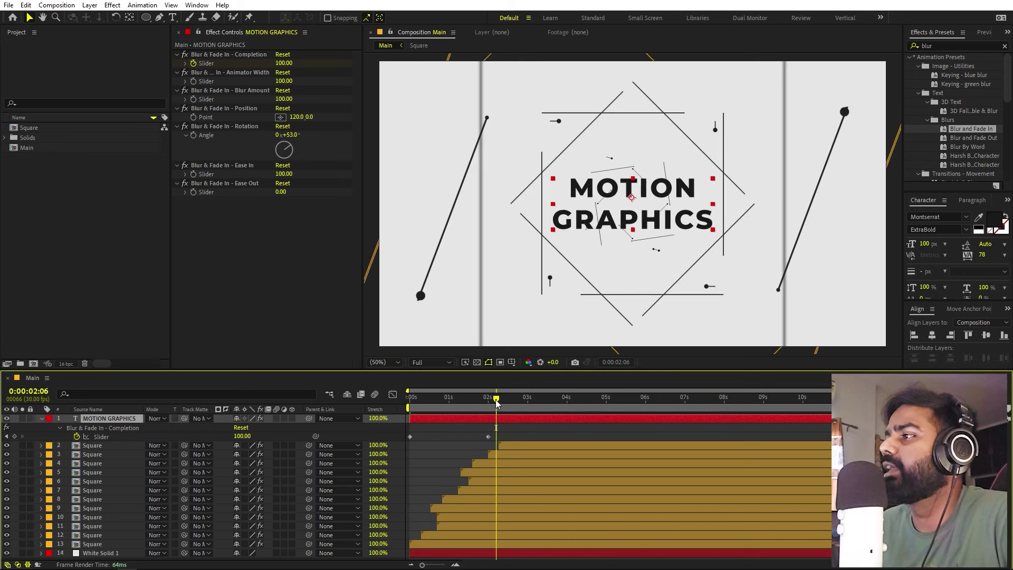
drag(476, 404, 426, 410)
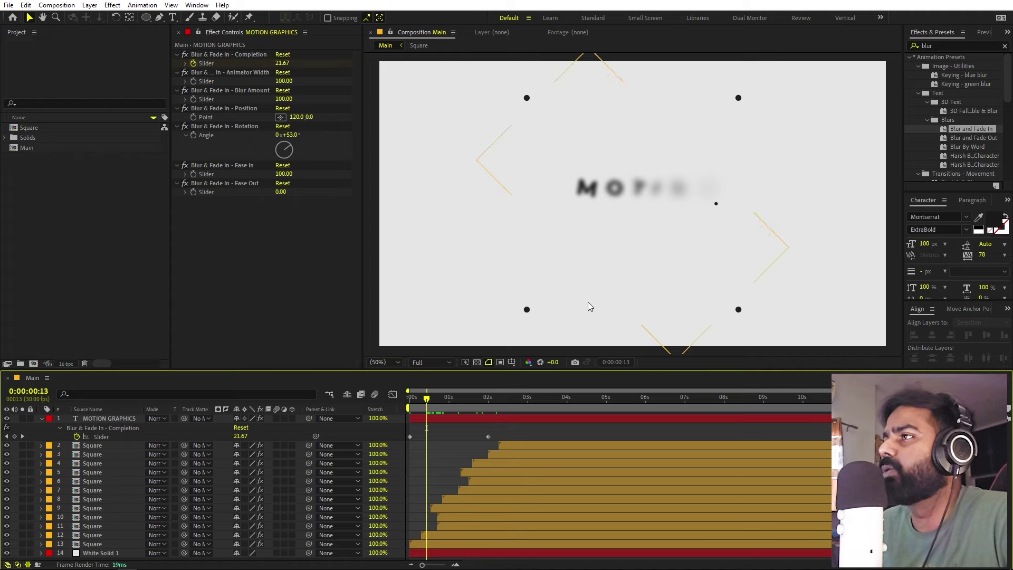
Step: Set the preset's Rotation Angle to 0, end the fade near 3s, and shift the title to about 4s
click(299, 143)
text(0)
key(Return)
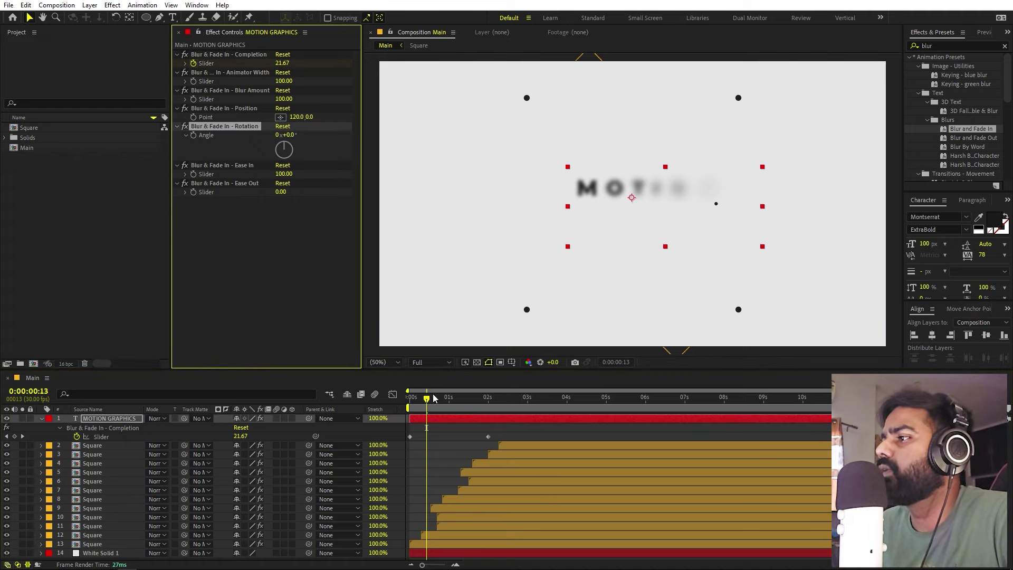
drag(487, 437, 532, 442)
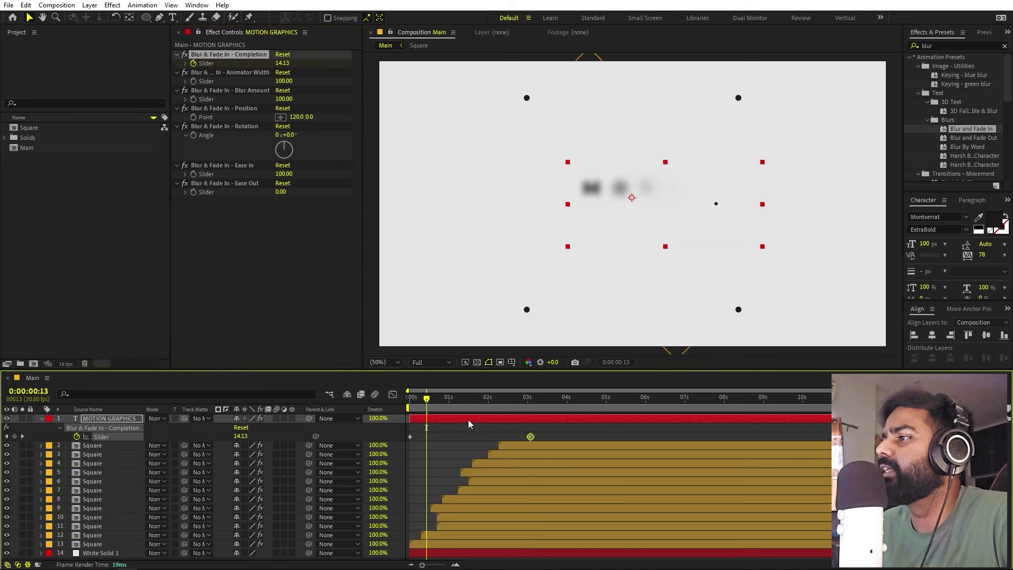
drag(468, 420, 621, 425)
Step: Move the title layer slightly earlier and preview the timing
click(477, 404)
key(space)
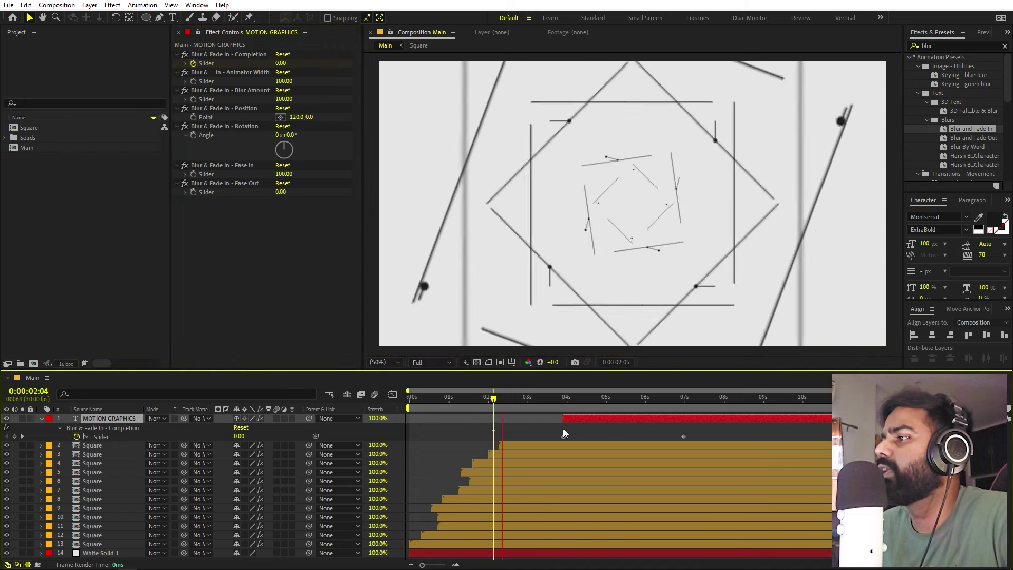
mouse_move(562, 423)
mouse_down()
mouse_move(584, 422)
mouse_move(543, 420)
mouse_up()
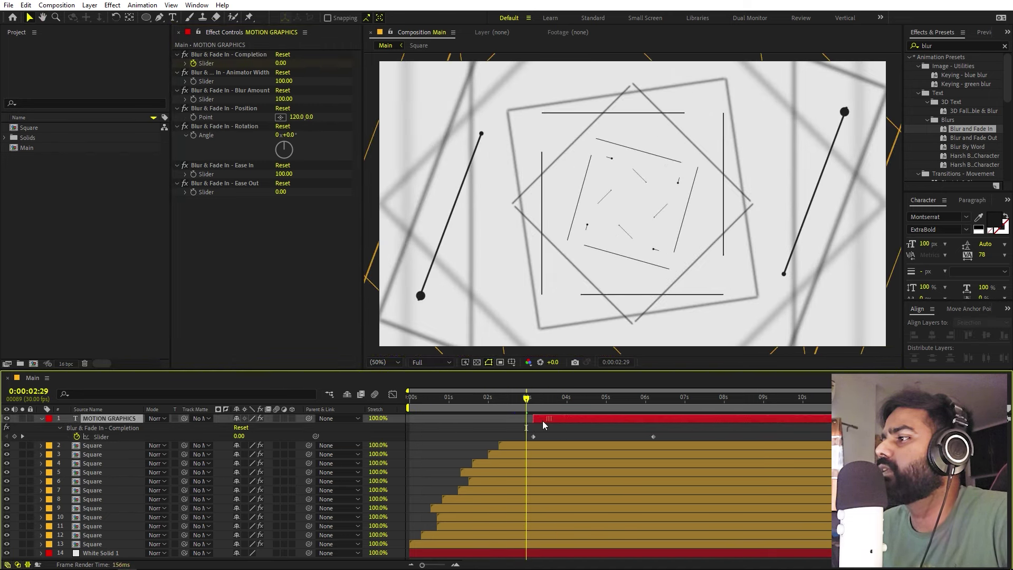
key(space)
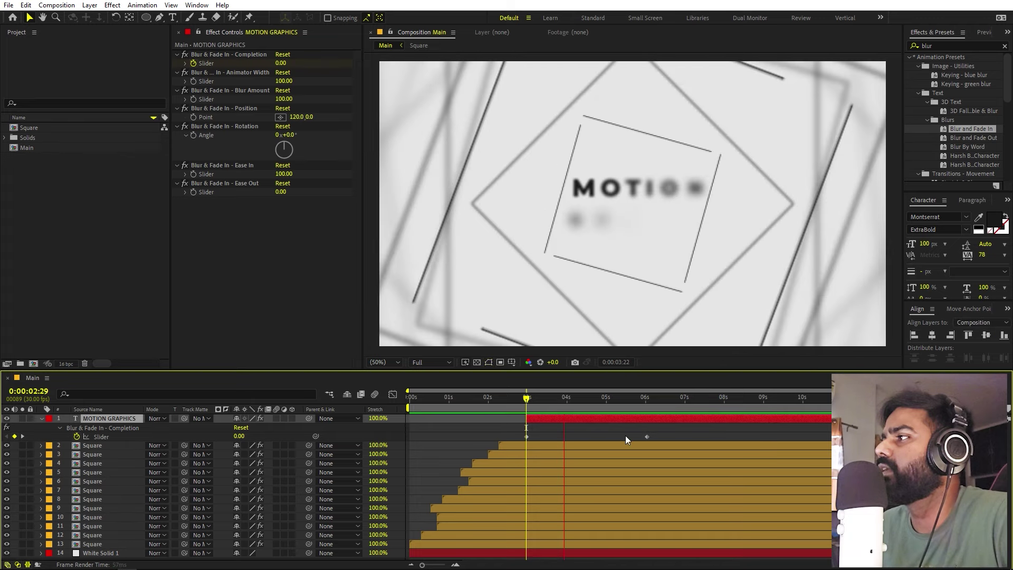
key(space)
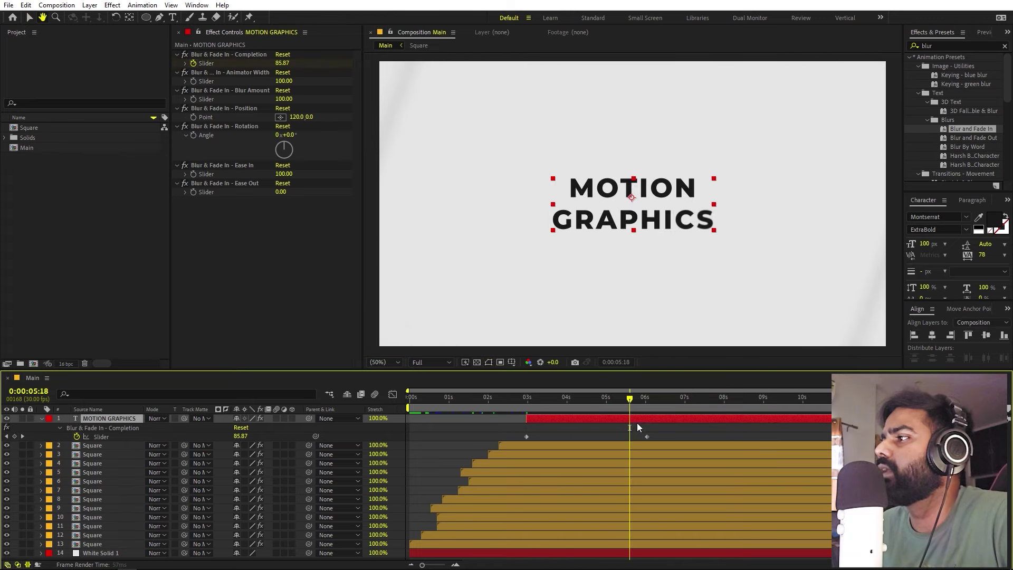
Step: Snap the Completion end keyframe to the playhead, shift the title earlier, and preview
drag(645, 437, 602, 420)
key(i)
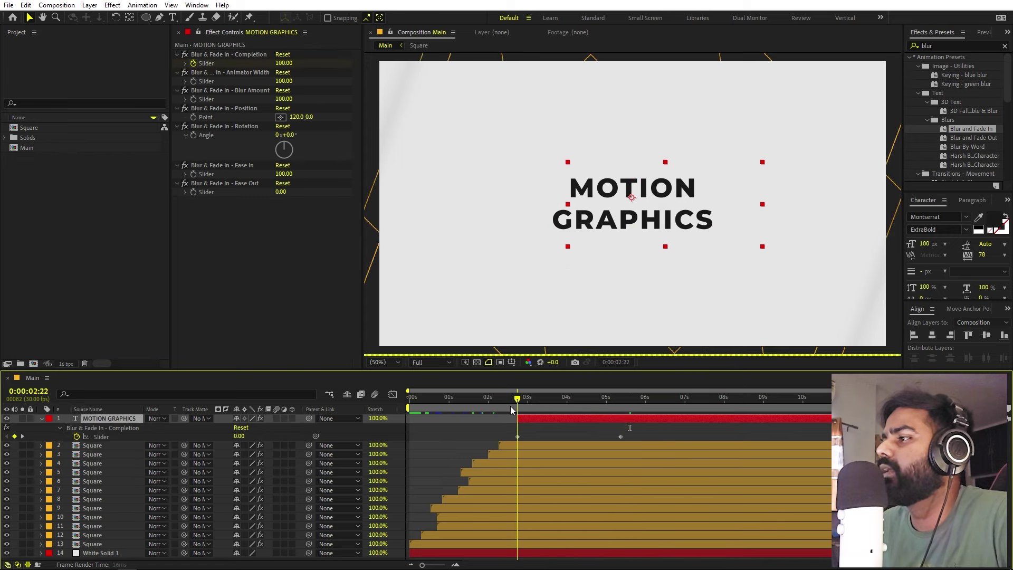
key(space)
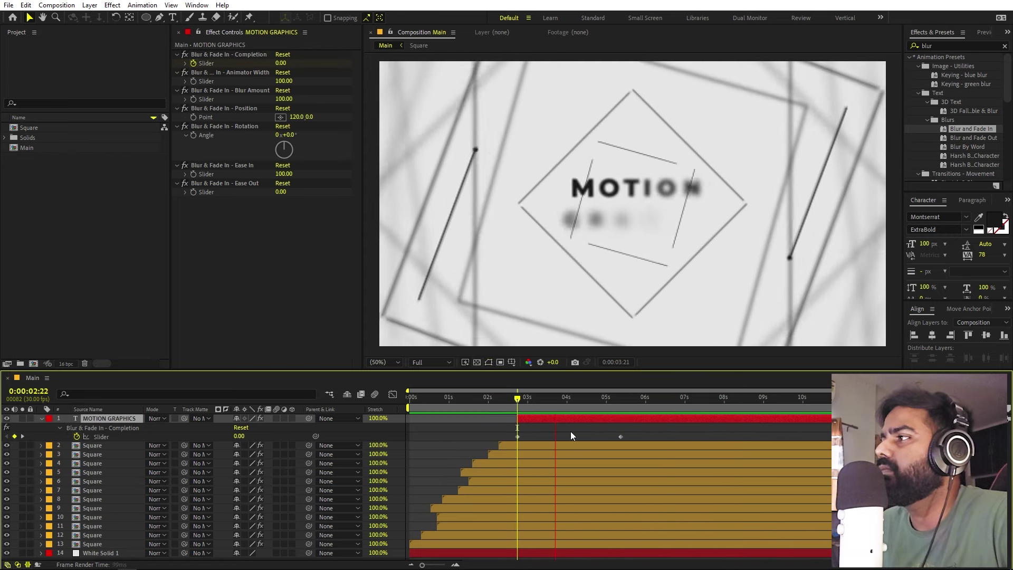
key(space)
Step: Collapse all layer properties at 05:06 and reselect the MOTION GRAPHICS layer
click(614, 405)
key(ctrl+a)
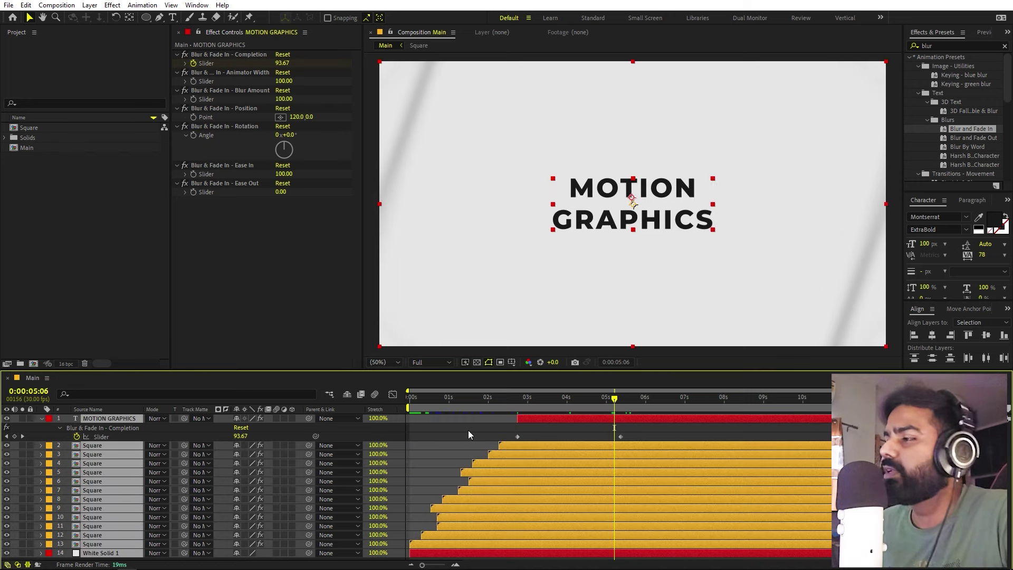
key(u)
key(F2)
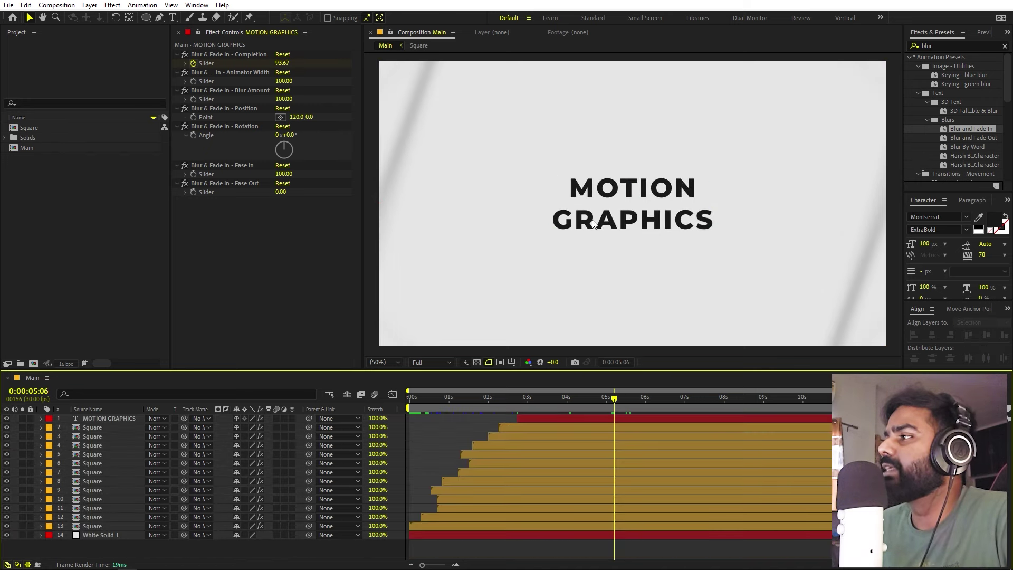
click(592, 417)
Step: Pre-compose the title and twelve Square layers into 'Animation' and duplicate that precomp layer
shift+click(91, 526)
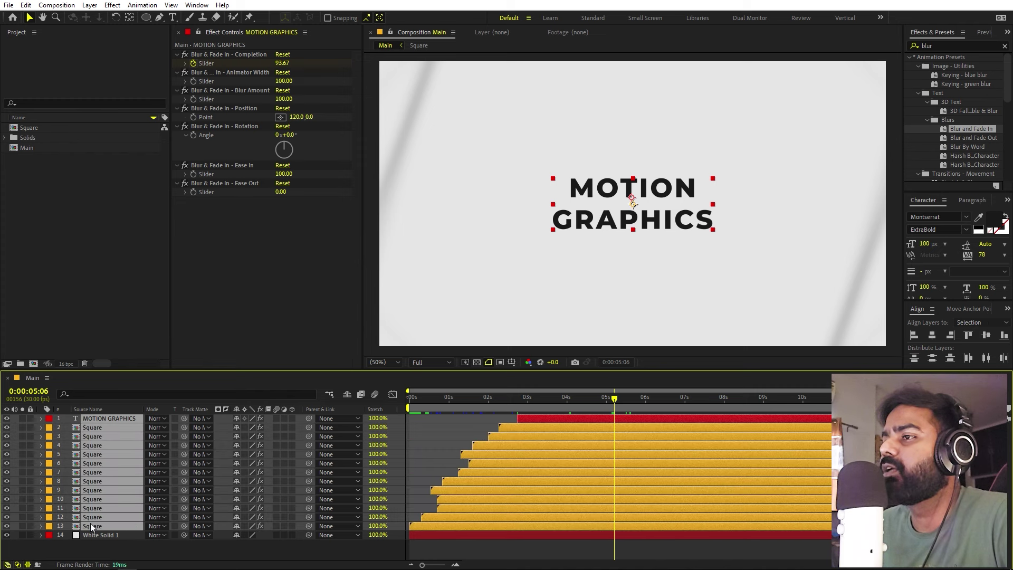
right_click(91, 527)
click(130, 453)
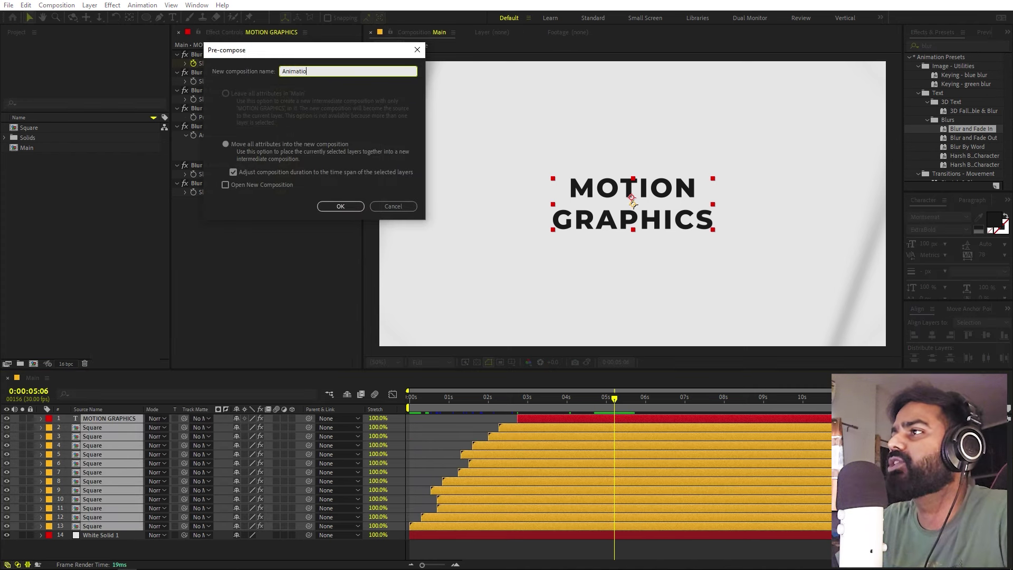
text(Animation)
key(Return)
key(ctrl+d)
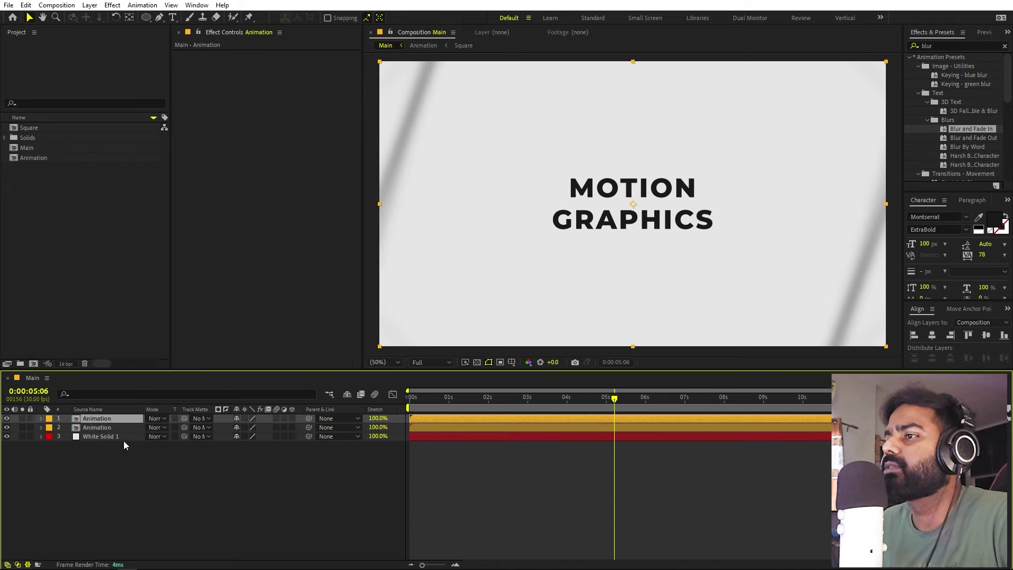
click(952, 58)
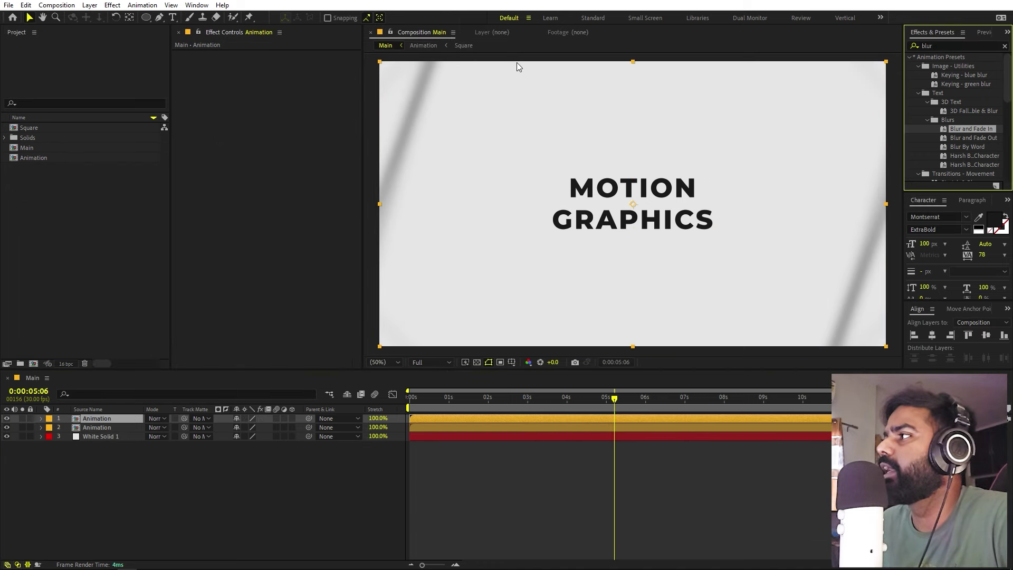
Step: Apply CC Radial Blur to the lower Animation copy with Type set to Fading Zoom
key(ctrl+f)
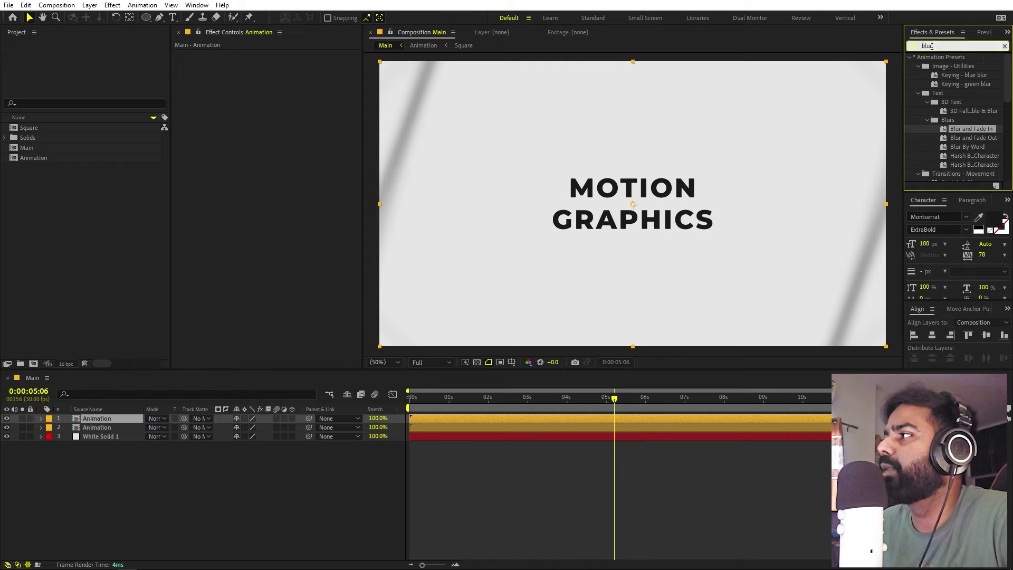
text(radial)
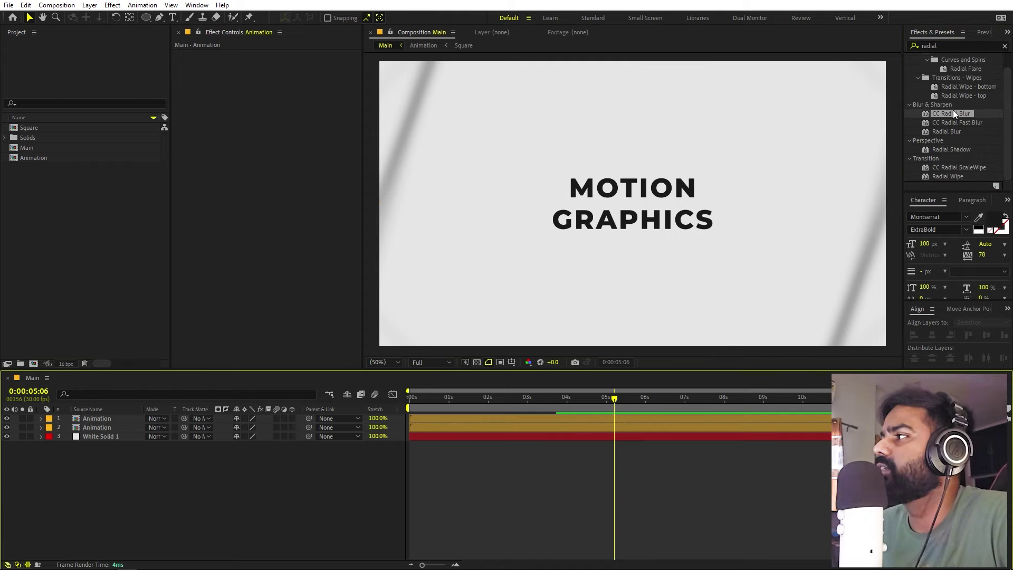
drag(953, 114, 127, 428)
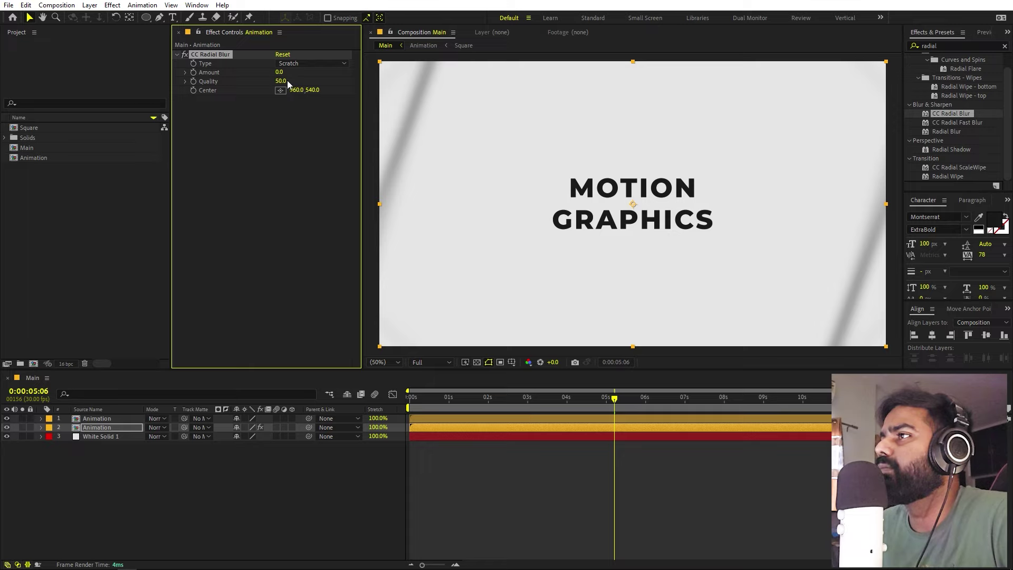
click(295, 63)
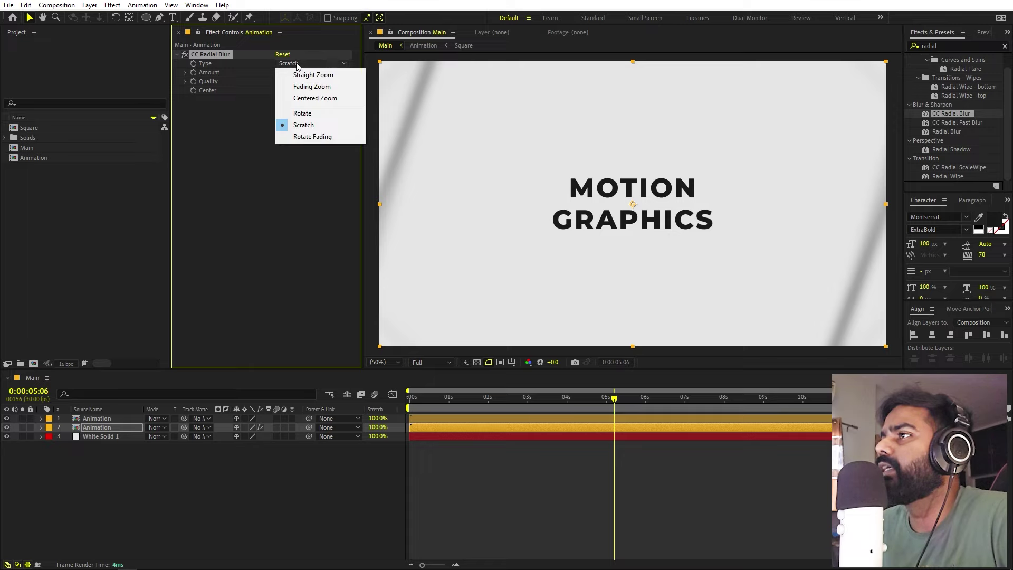
click(313, 87)
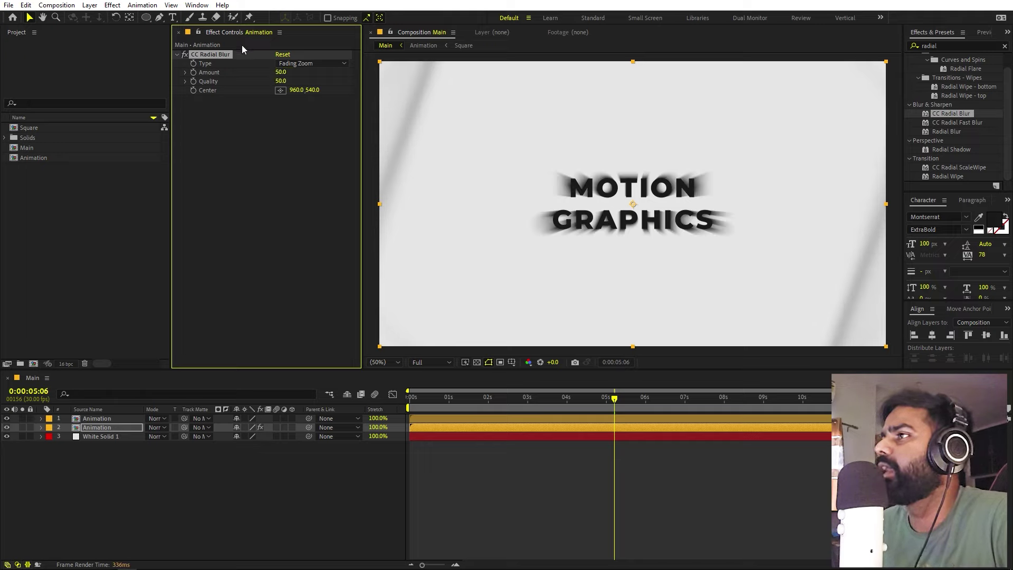
Step: Place the radial blur centre above and beyond the comp's upper-right corner
click(280, 91)
click(751, 84)
key(comma)
drag(711, 169, 473, 167)
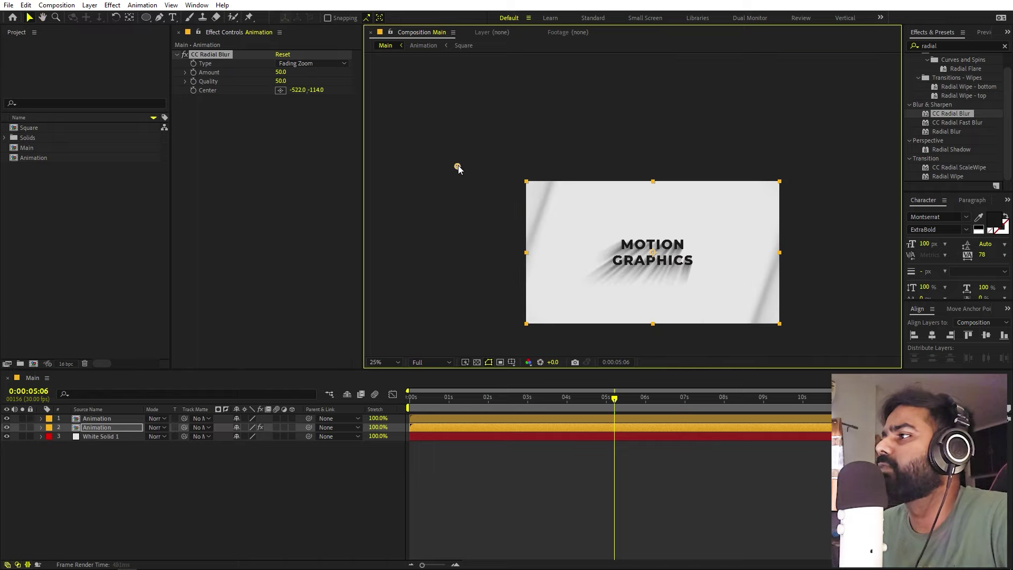
drag(477, 170, 753, 138)
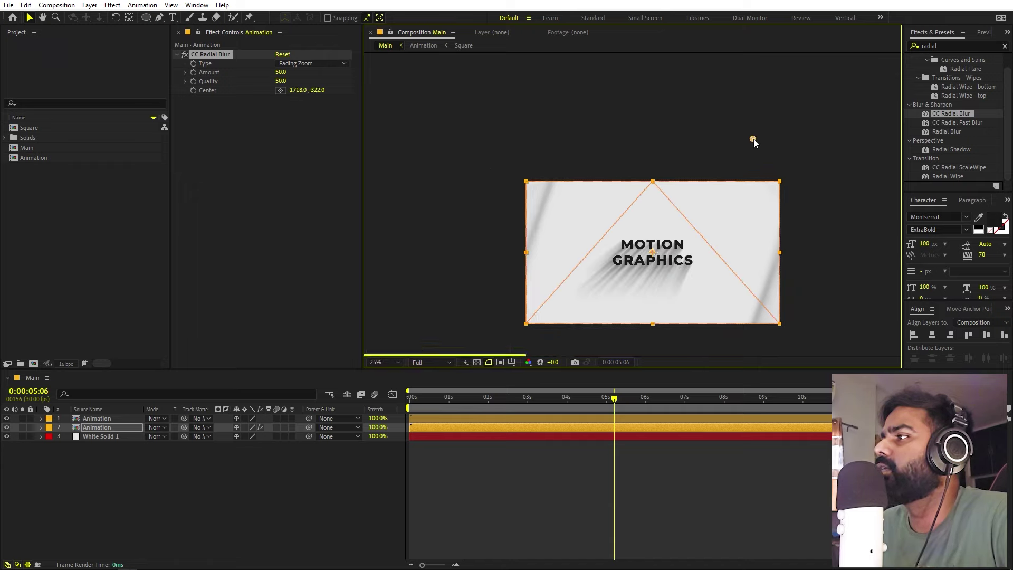
key(period)
click(387, 363)
click(394, 374)
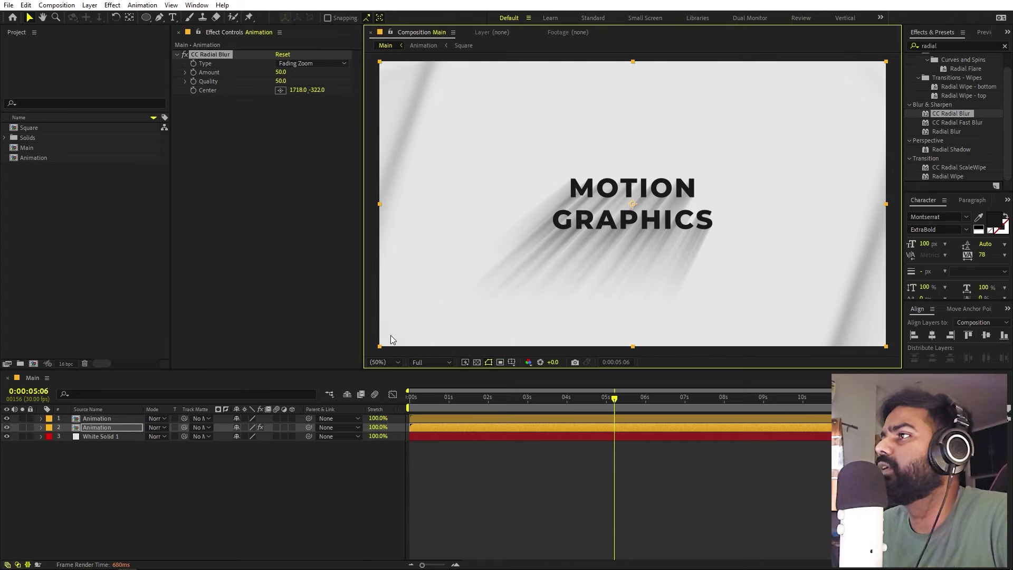
Step: Set the blur Amount to 25 and the second Animation layer's Opacity to 40%
click(264, 166)
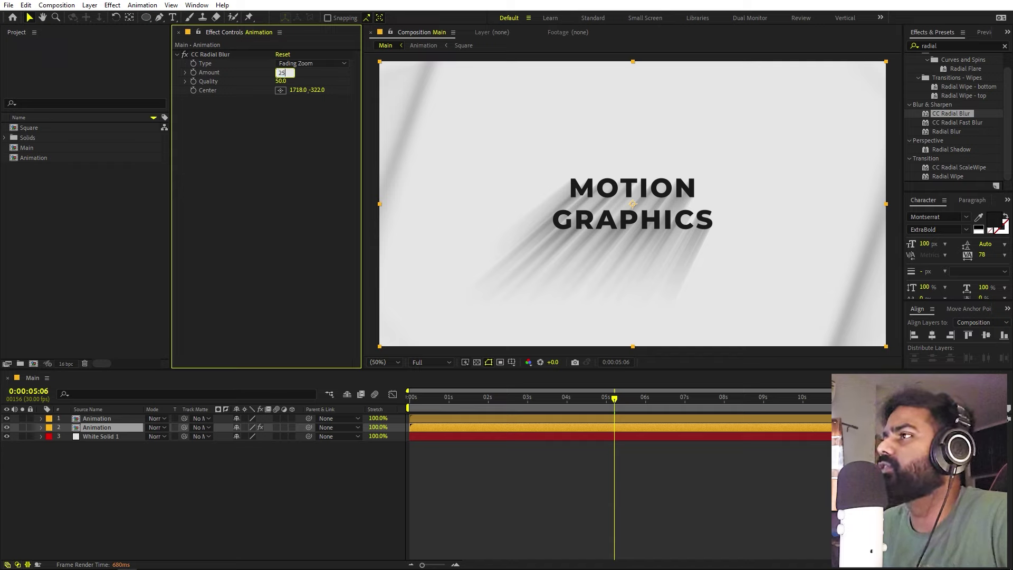
text(25)
key(Return)
click(107, 429)
key(r)
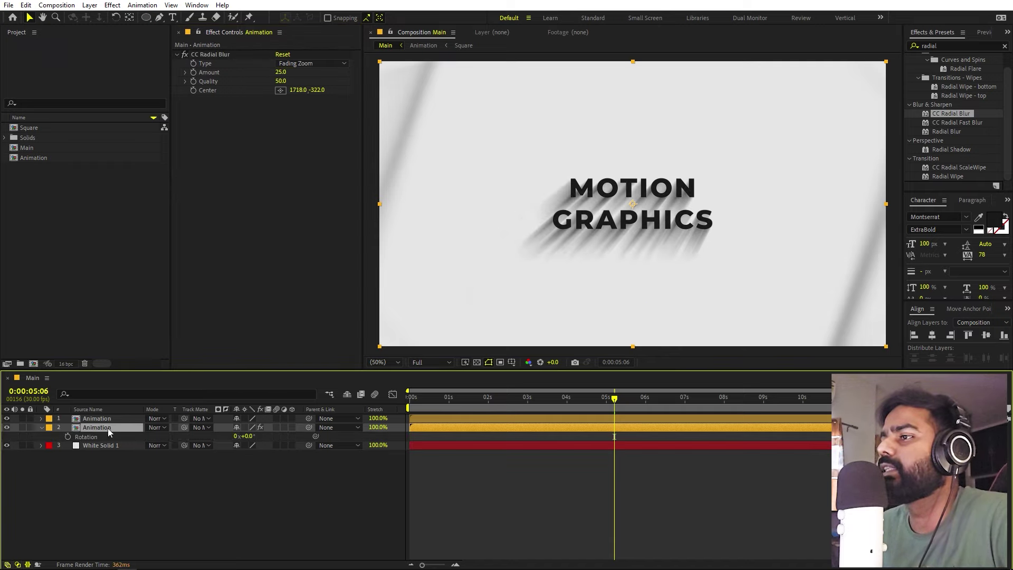
key(t)
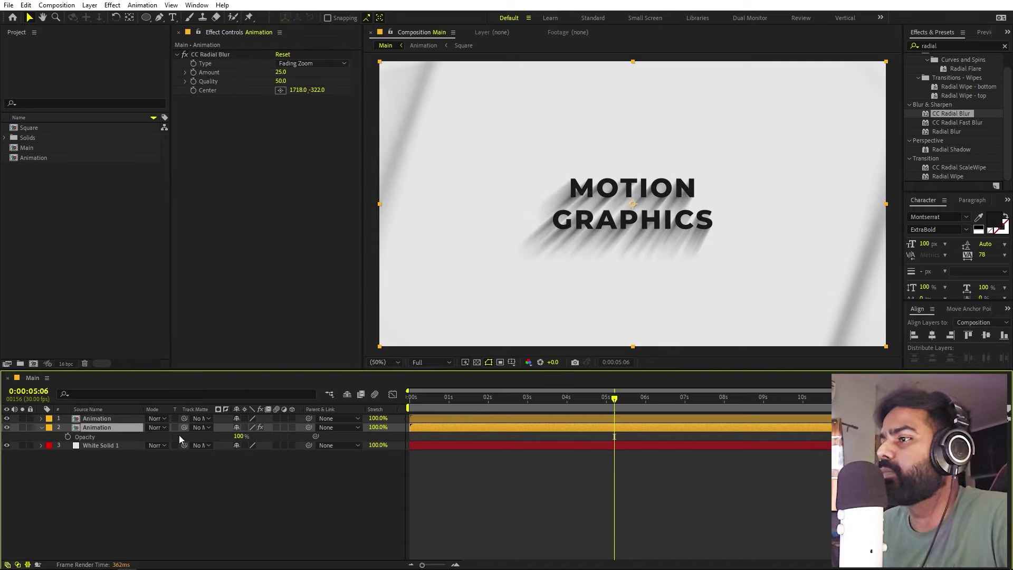
text(4)
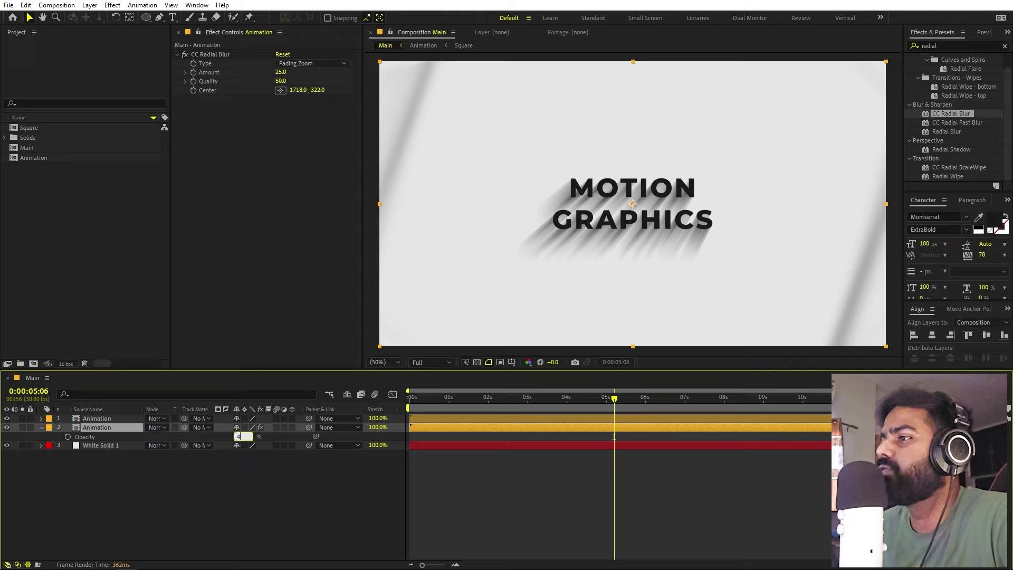
text(0)
key(Return)
Step: Preview from the start, then lower the radial blur Amount to 20
click(524, 433)
key(Home)
key(space)
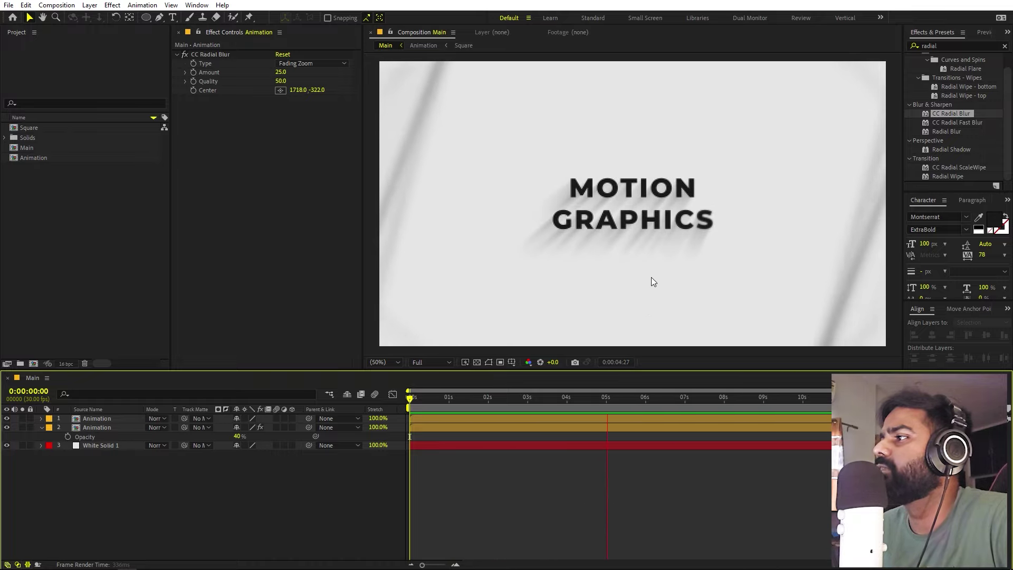
key(space)
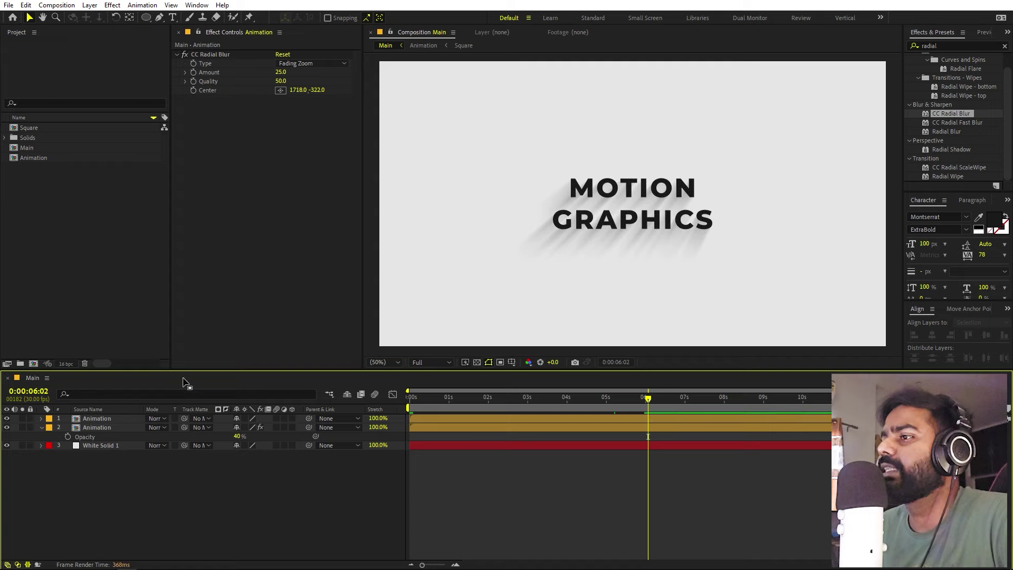
click(279, 82)
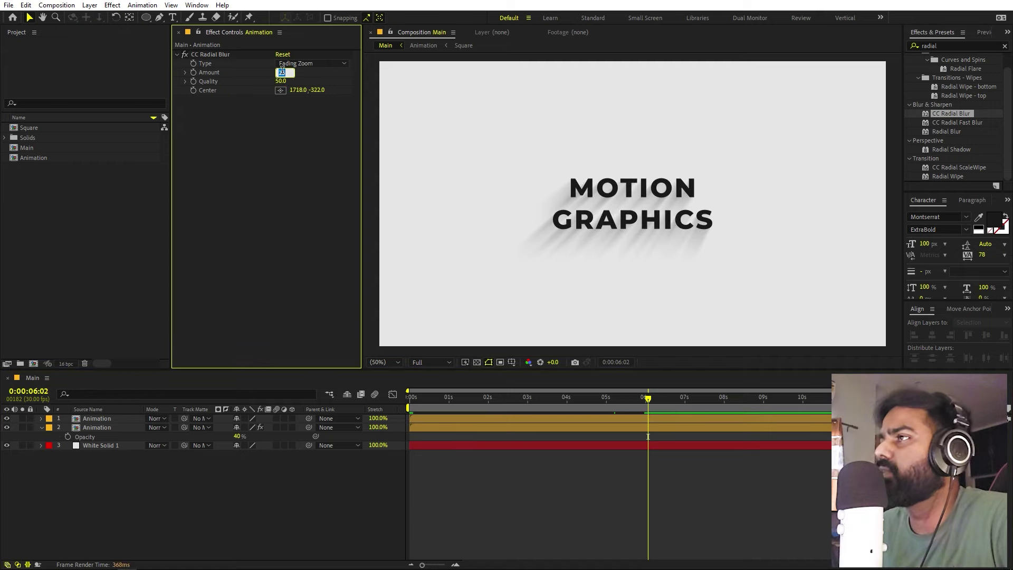
key(Return)
click(594, 537)
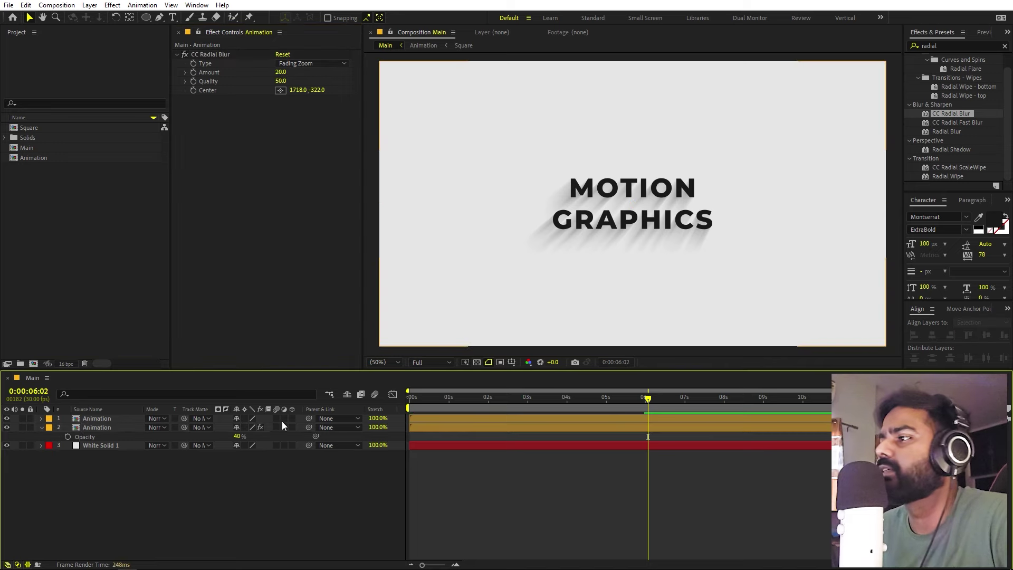
Step: Add a new black (000000) solid layer to the composition
right_click(141, 485)
mouse_move(250, 365)
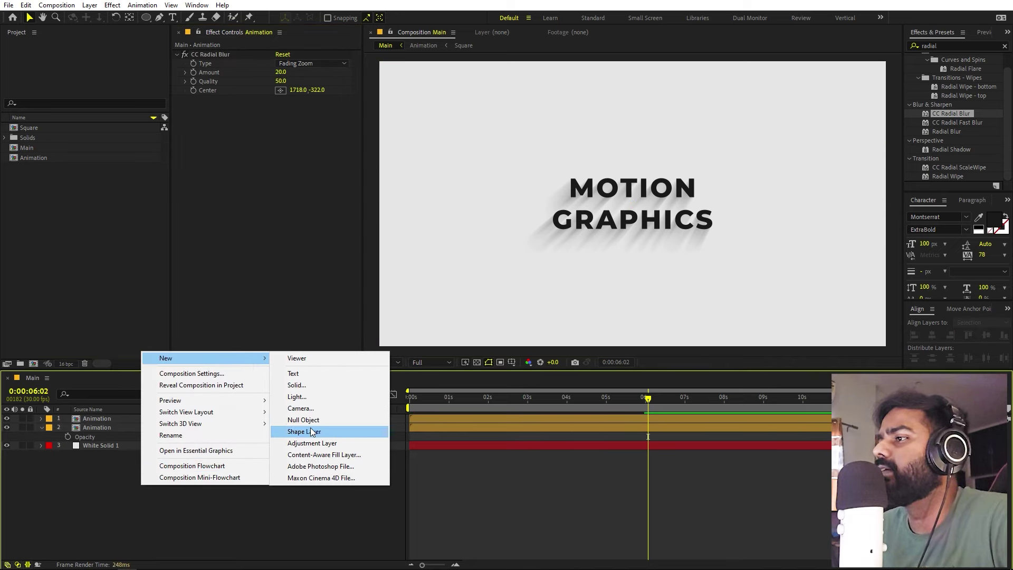
click(313, 385)
click(299, 278)
text(000000)
key(Return)
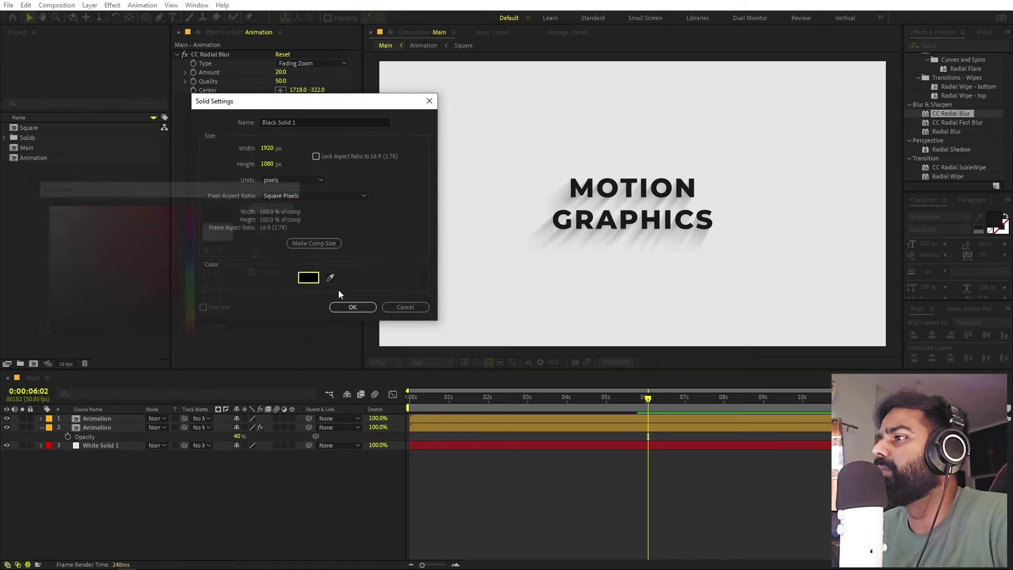
click(348, 308)
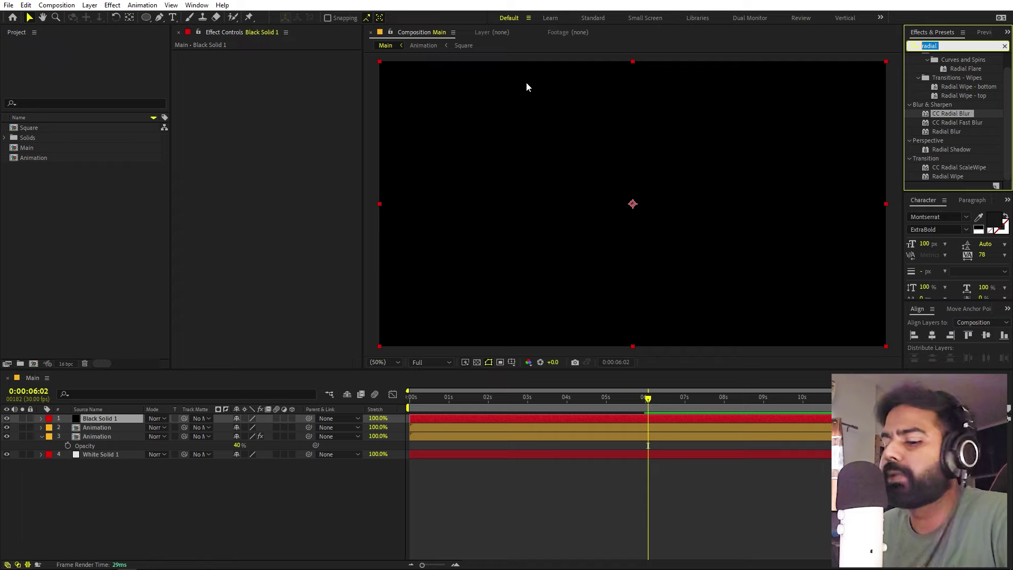
Step: Apply Lens Flare to the black solid with 105mm Prime lens, centred at the top-left corner
text(lens)
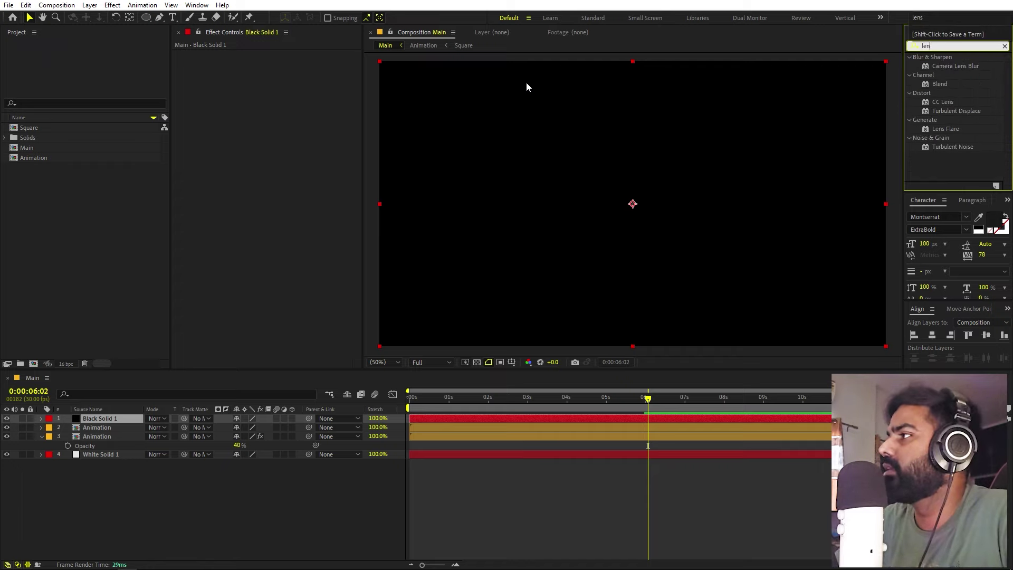
drag(959, 84, 631, 176)
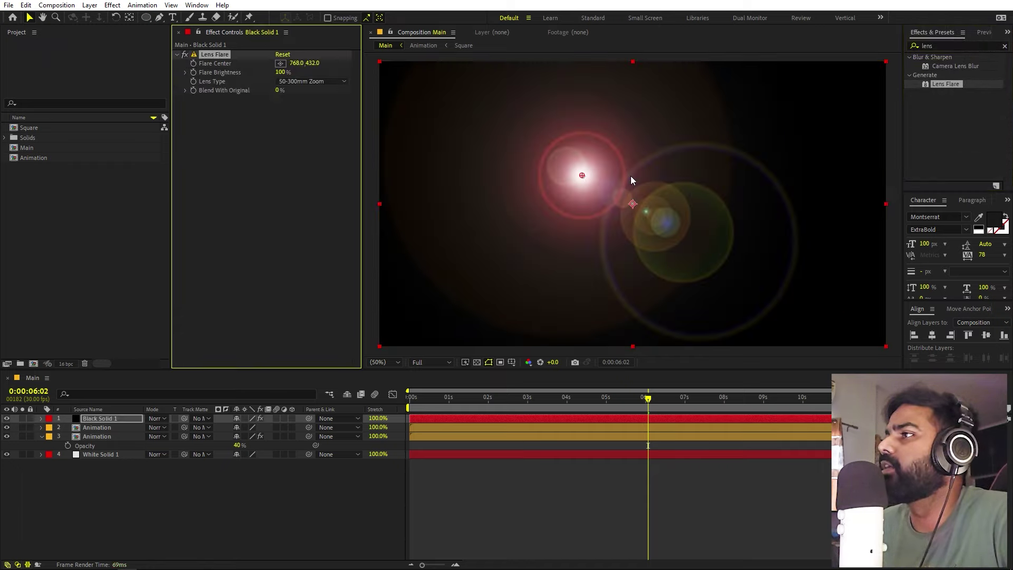
click(292, 81)
click(297, 116)
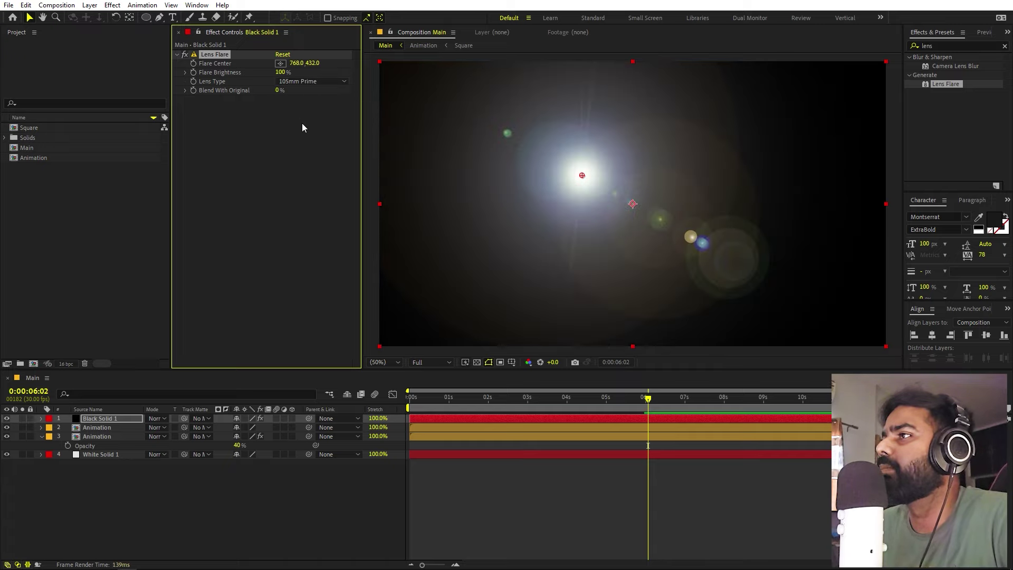
drag(584, 177, 382, 64)
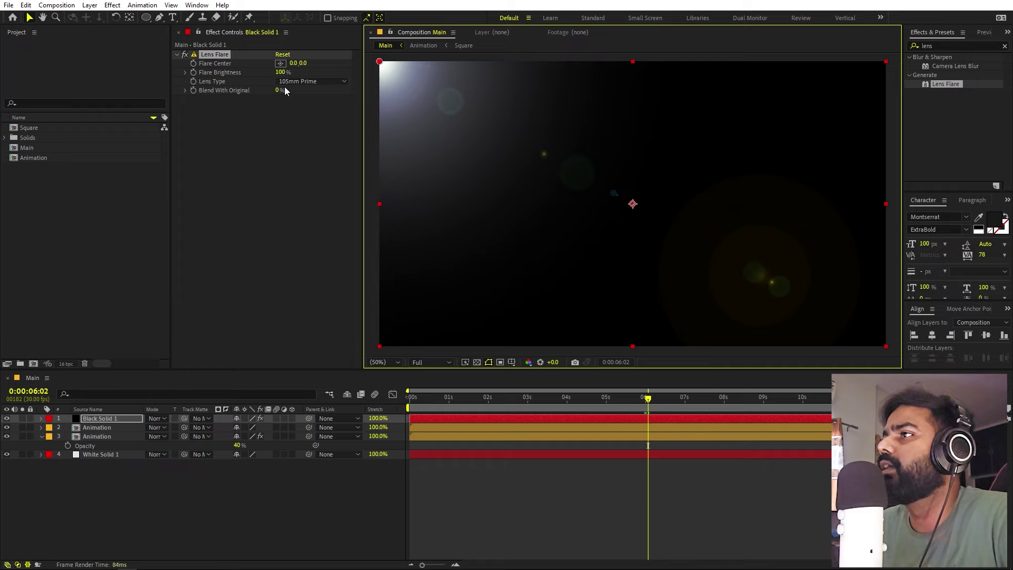
Step: Set Black Solid 1 to Add mode, Flare Brightness 121%, and Flare Center at -536, -480
click(152, 419)
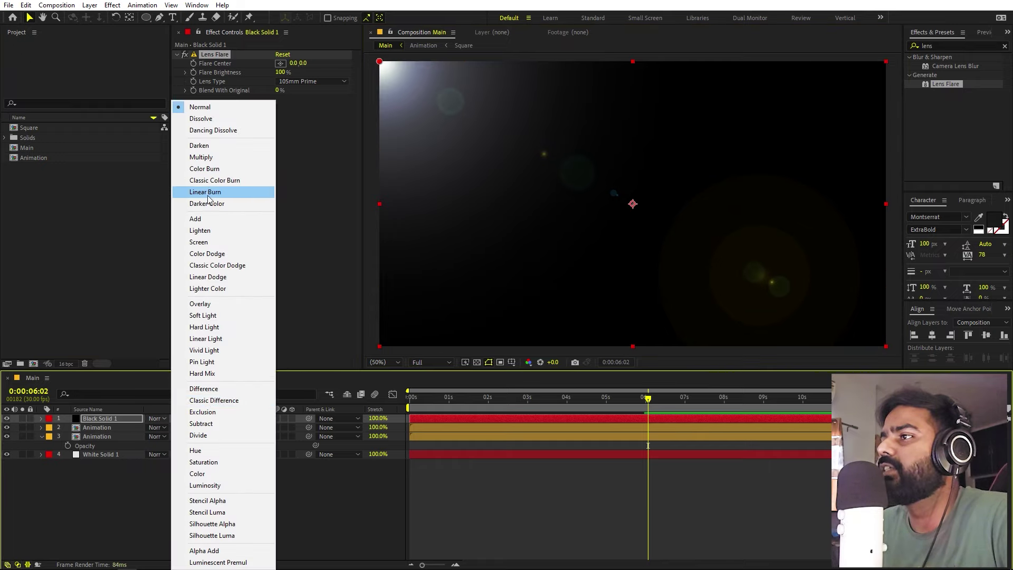
click(195, 219)
scroll(634, 239, down, 2)
scroll(640, 227, up, 2)
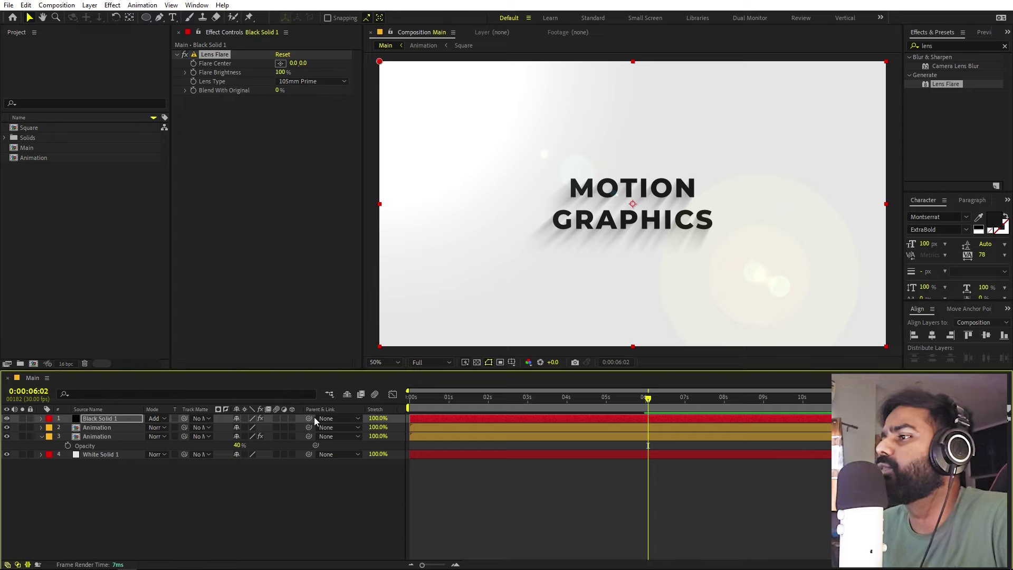
drag(280, 72, 291, 72)
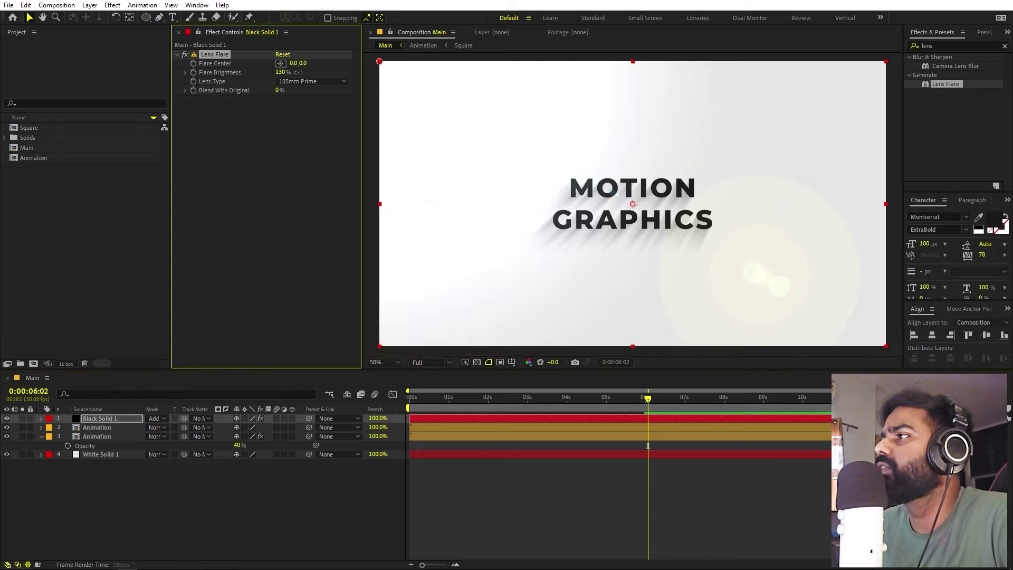
scroll(554, 162, down, 2)
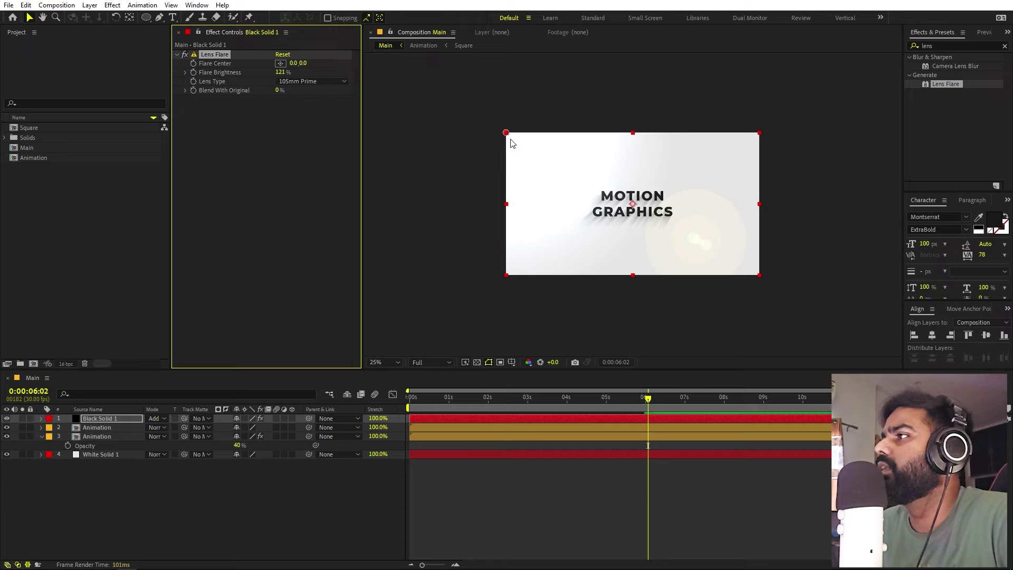
drag(507, 133, 457, 63)
drag(465, 69, 461, 70)
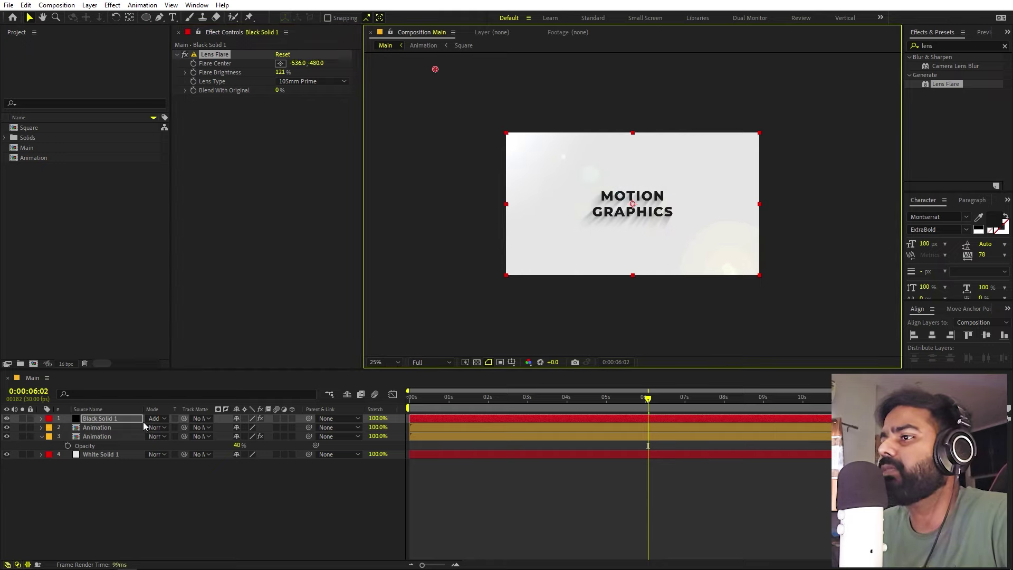
click(123, 418)
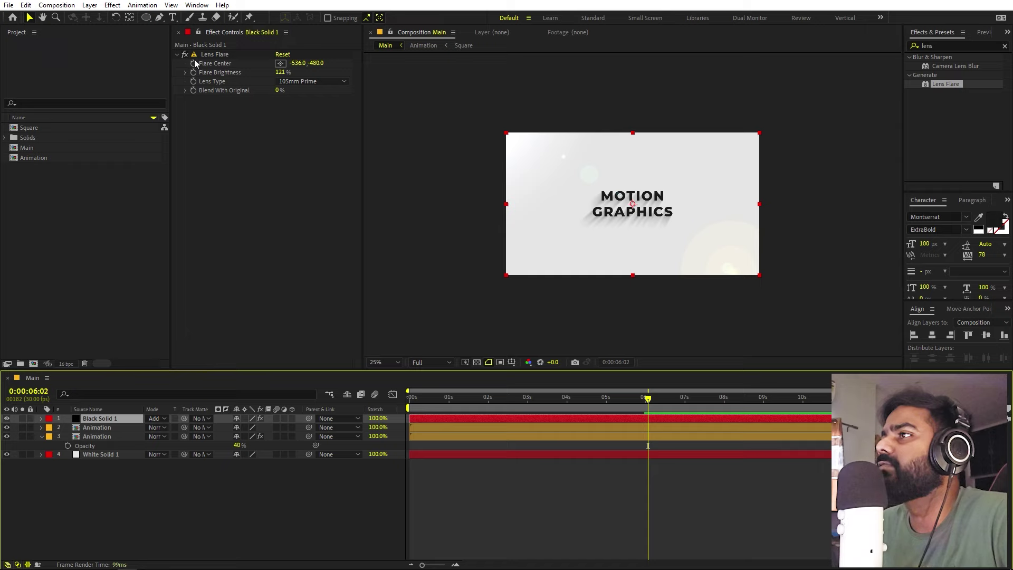
Step: Keyframe Flare Center at 0s, then at 7:19 move it past the right edge
click(194, 61)
click(194, 63)
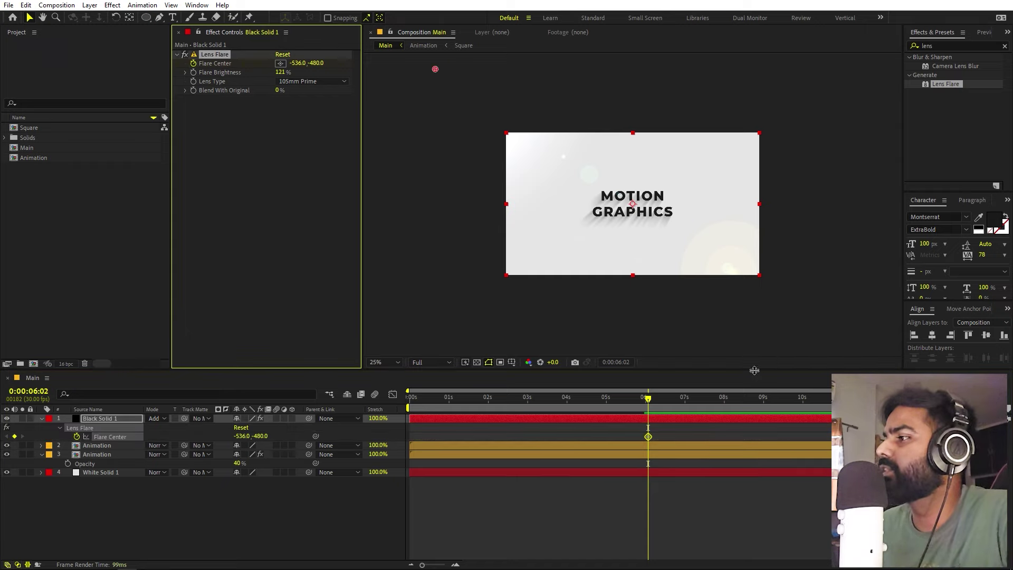
click(650, 439)
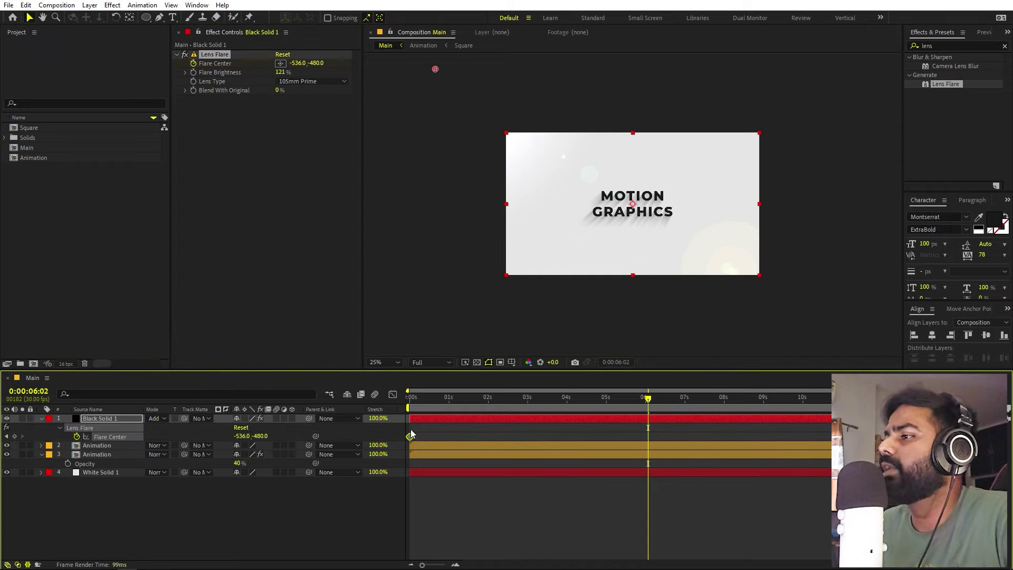
drag(429, 400, 710, 409)
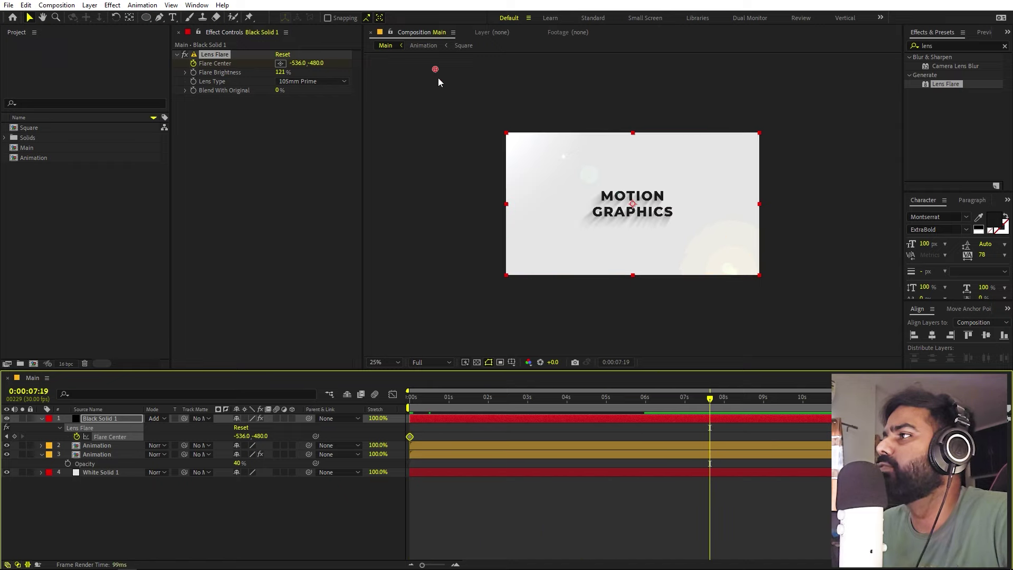
drag(438, 68, 872, 71)
Step: Preview the flare sweep and push its end position further up-right to about 3620, -908
key(Home)
key(shift+/)
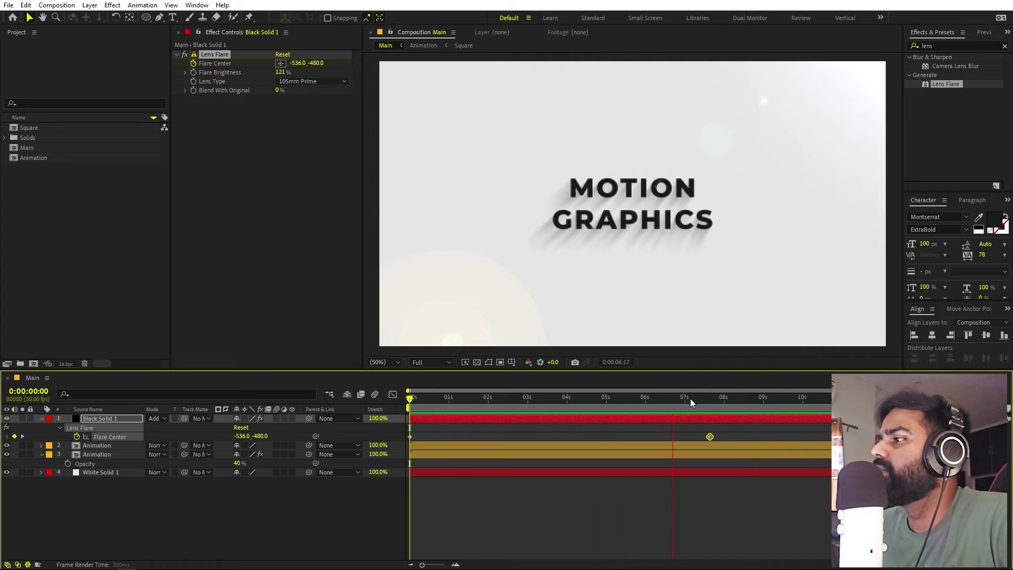
click(710, 398)
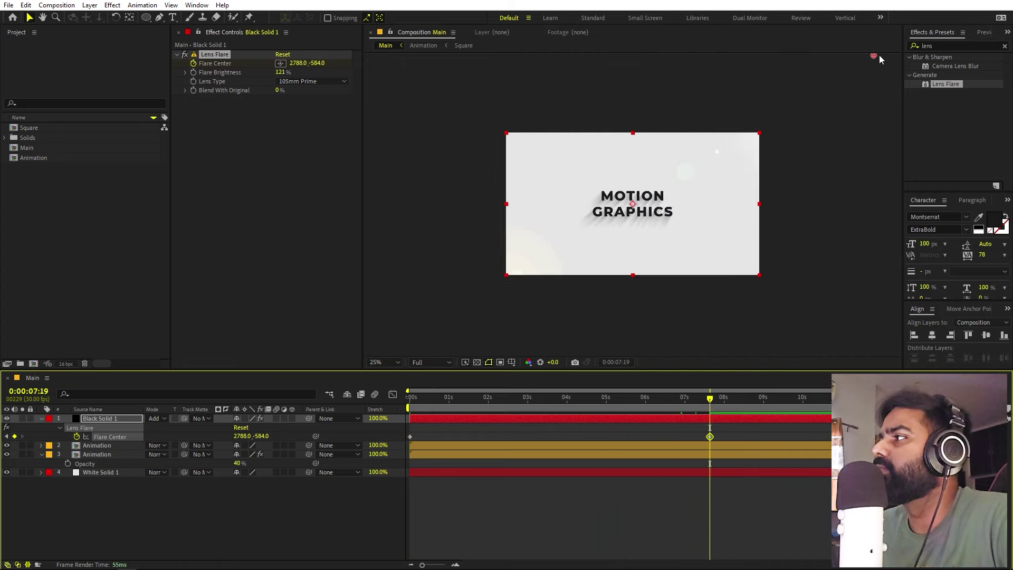
drag(878, 55, 984, 12)
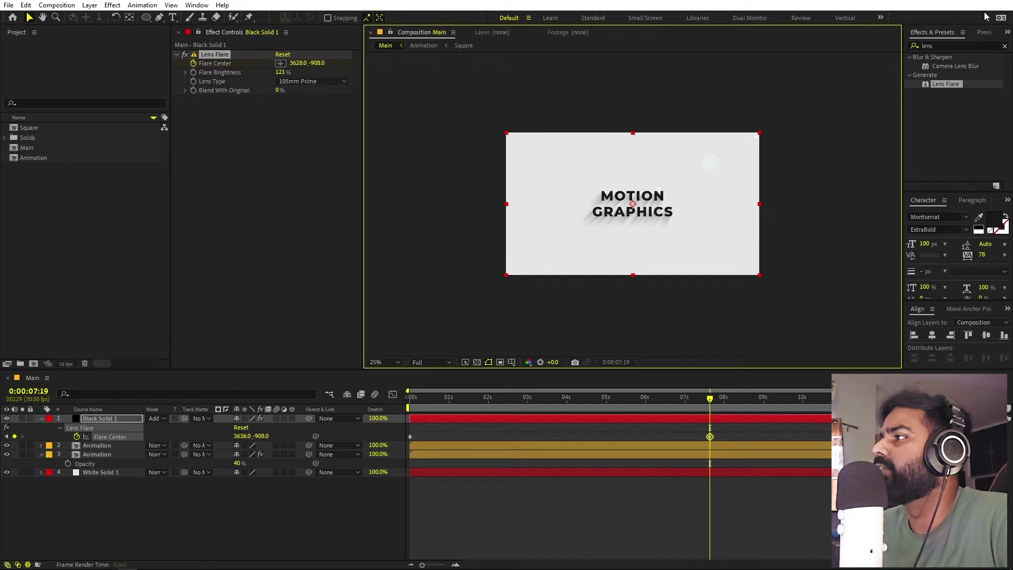
Step: Return to the start, view the comp at 50%, and open the Animation precomp
drag(710, 398, 409, 398)
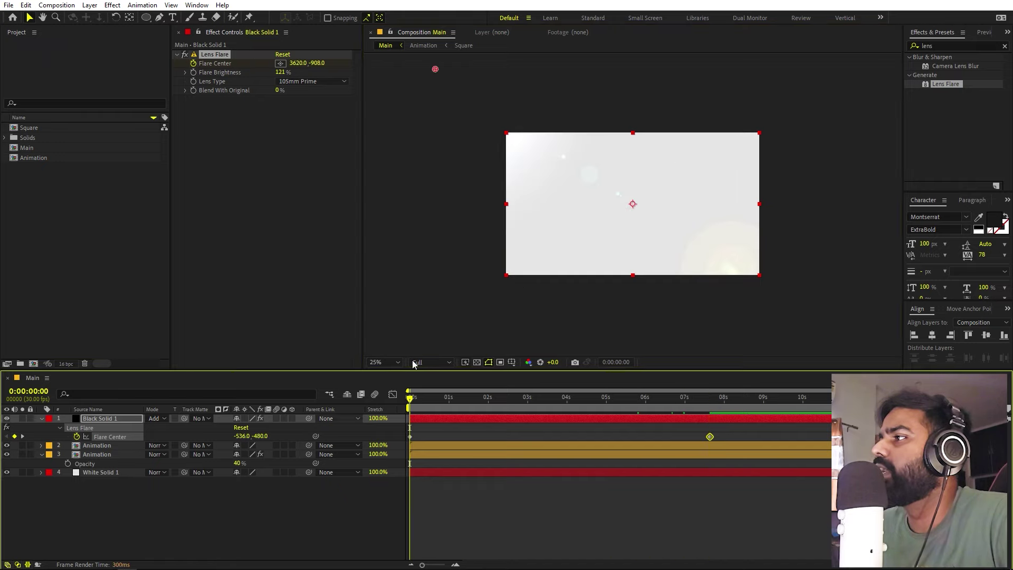
key(slash)
click(394, 363)
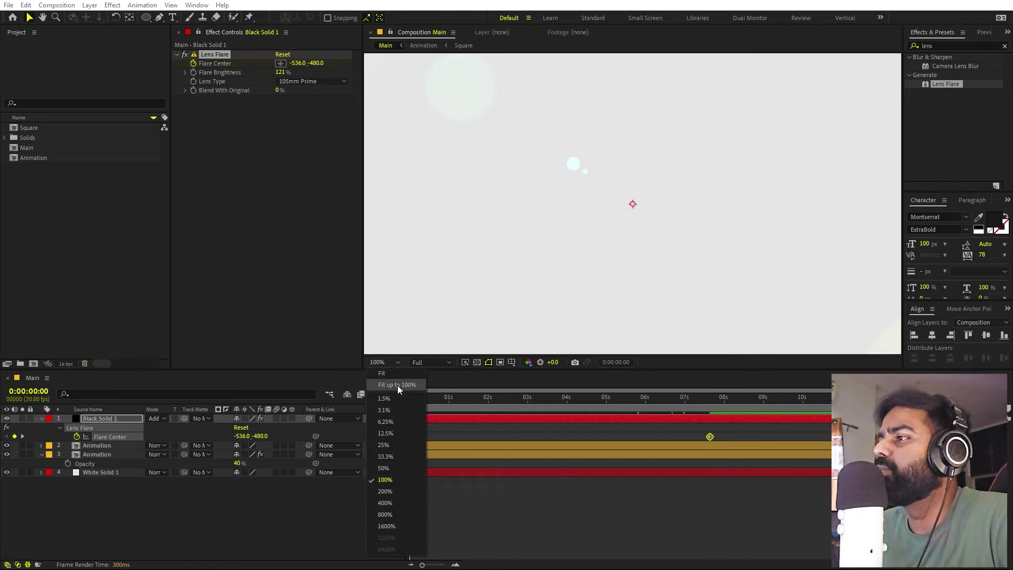
click(391, 478)
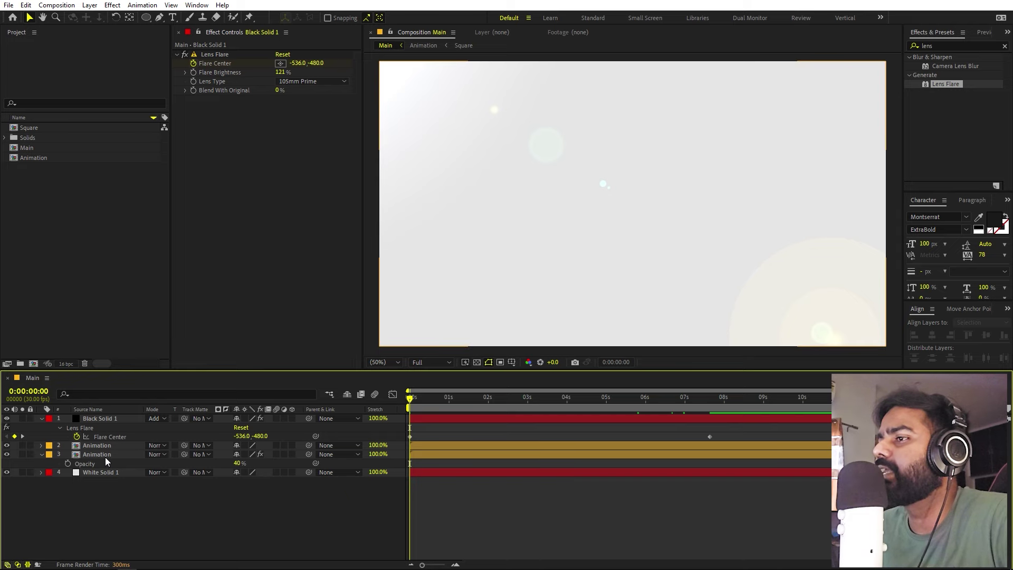
double_click(106, 457)
Step: Retype the title as DESIGN and centre it vertically in the Animation comp
click(650, 402)
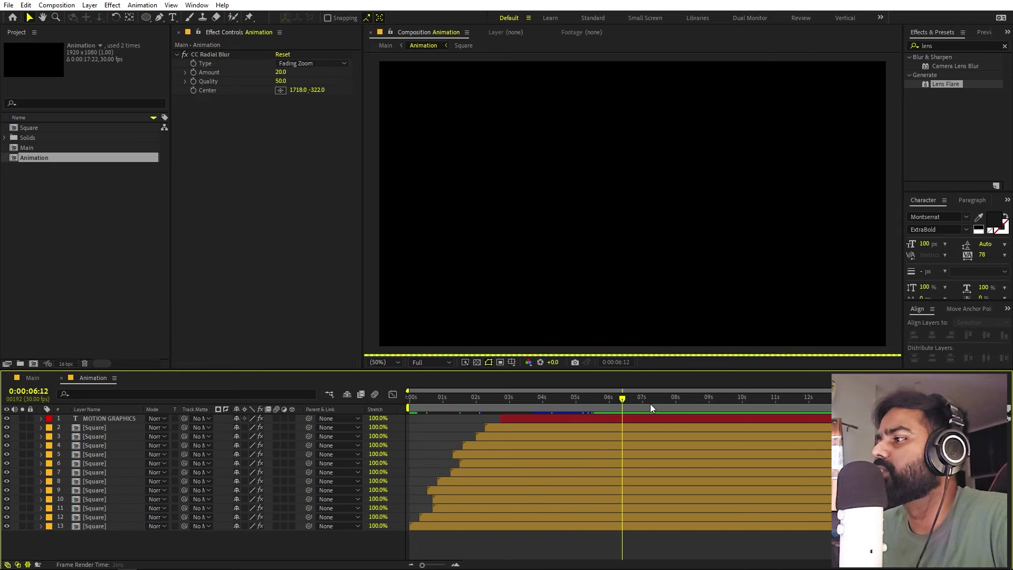
double_click(612, 419)
text(DESIGN)
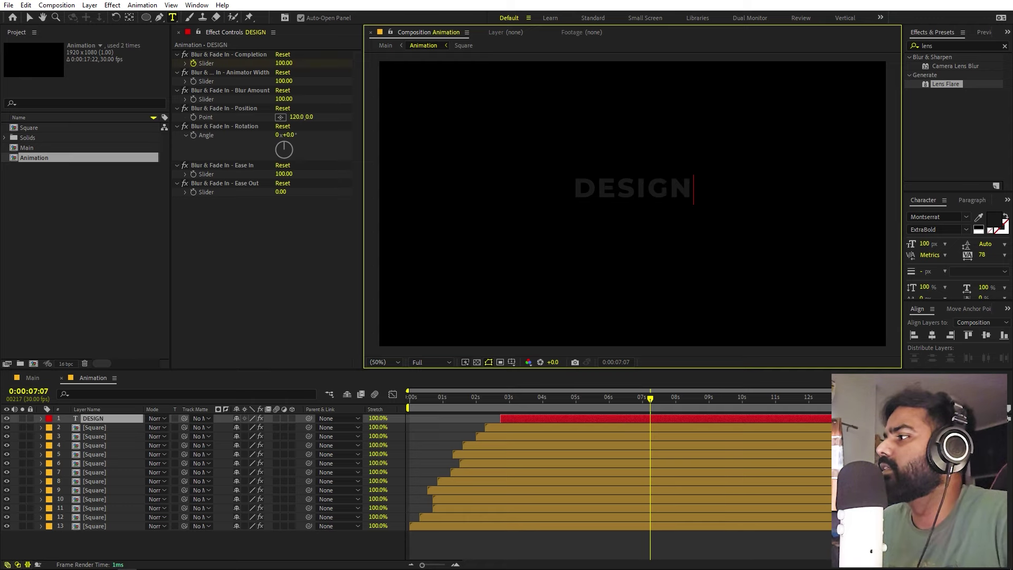
click(988, 365)
click(986, 335)
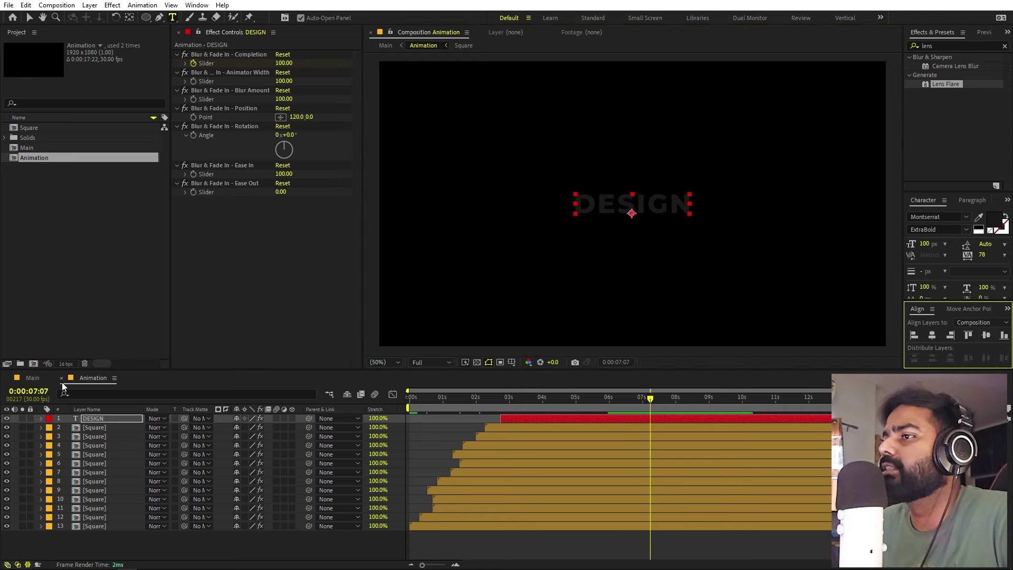
Step: Preview the Main composition from the start with the new DESIGN title
click(34, 378)
click(488, 407)
key(Home)
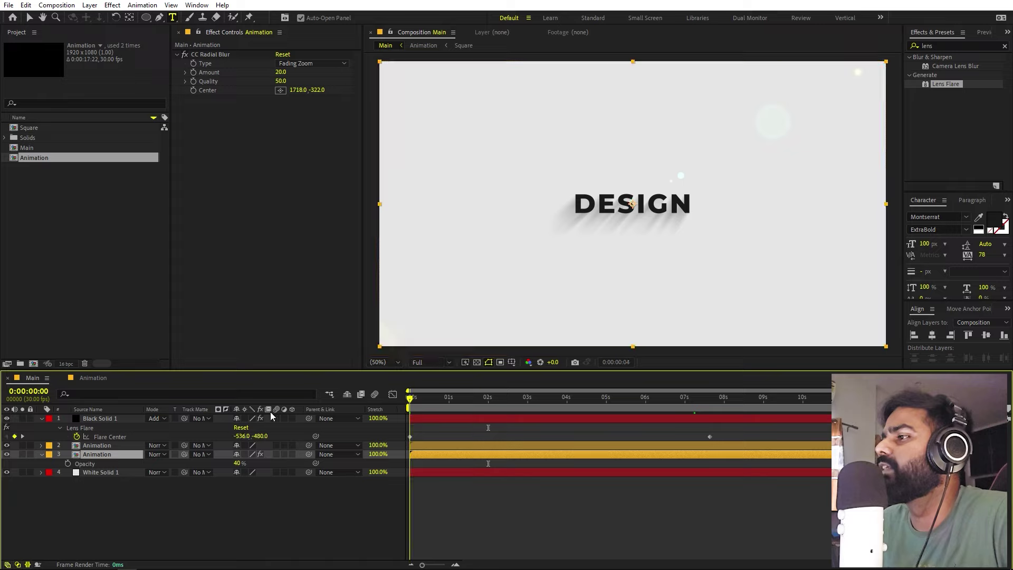
key(space)
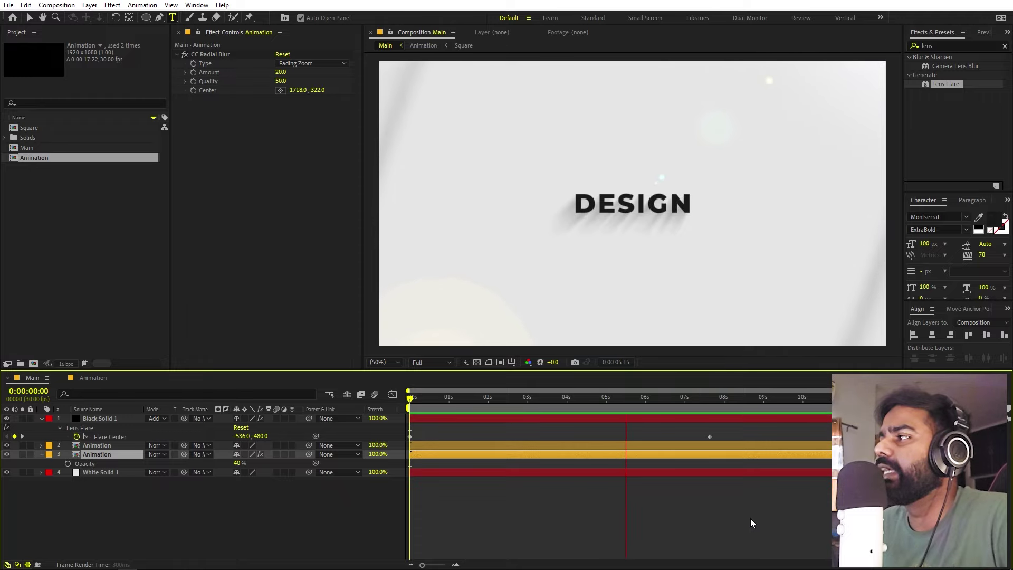
key(space)
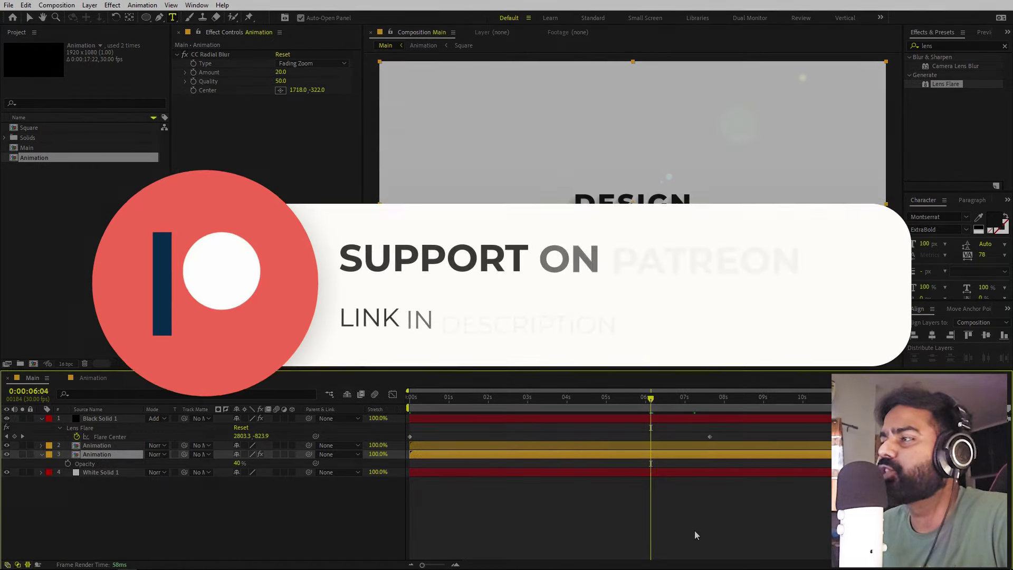